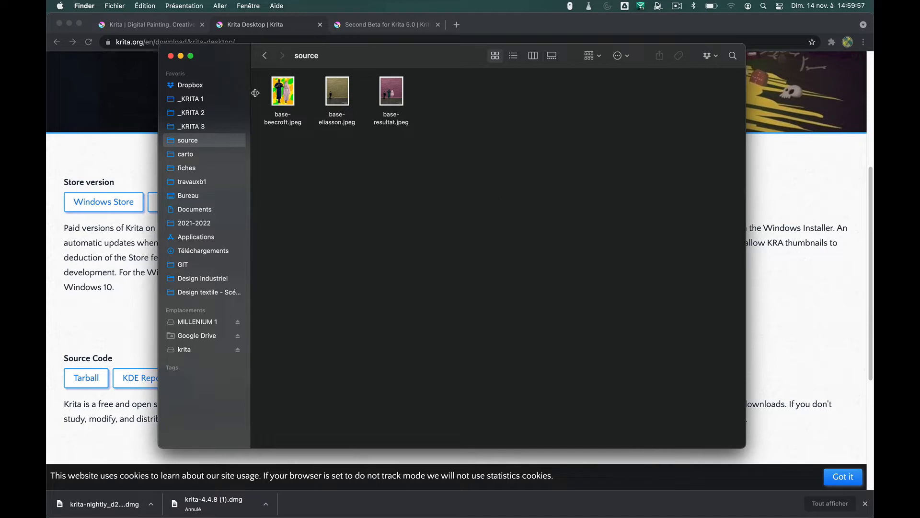
Preview base-resultat.jpeg, base-eliasson.jpeg and base-beecroft.jpeg in the source folder, returning to base-resultat.jpeg before closing the preview
{"action": "left_click", "coordinate": [389, 101]}
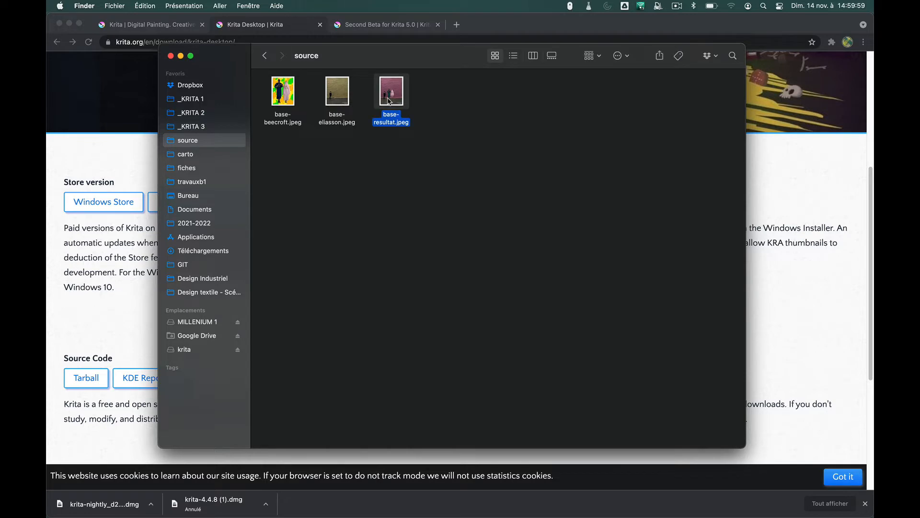
{"action": "key", "text": "space"}
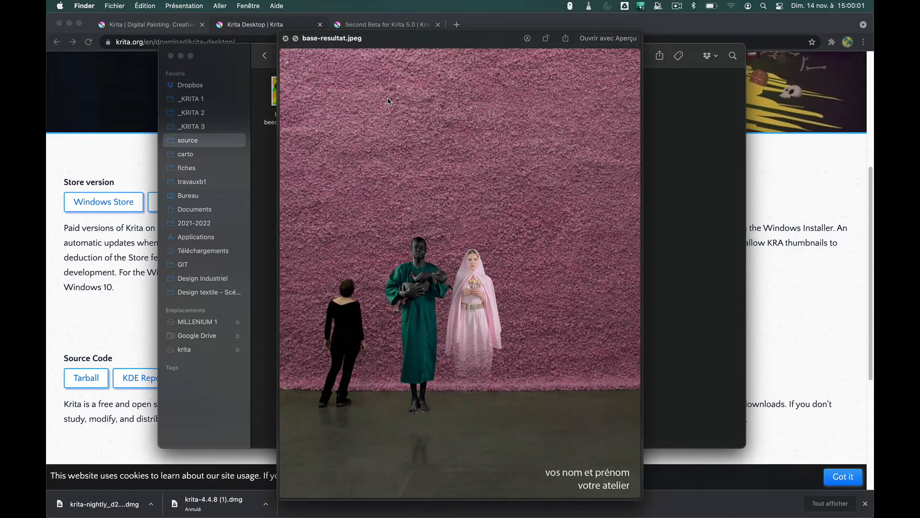
{"action": "key", "text": "Left"}
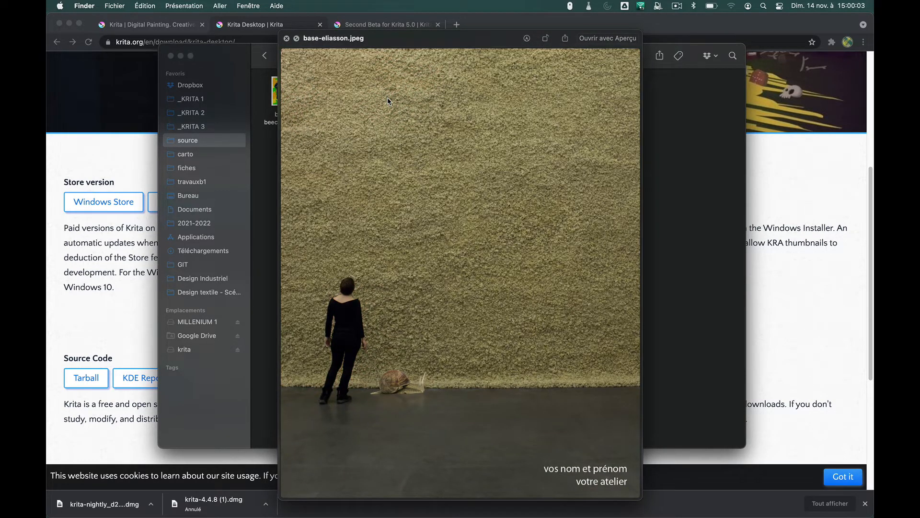
{"action": "key", "text": "Left"}
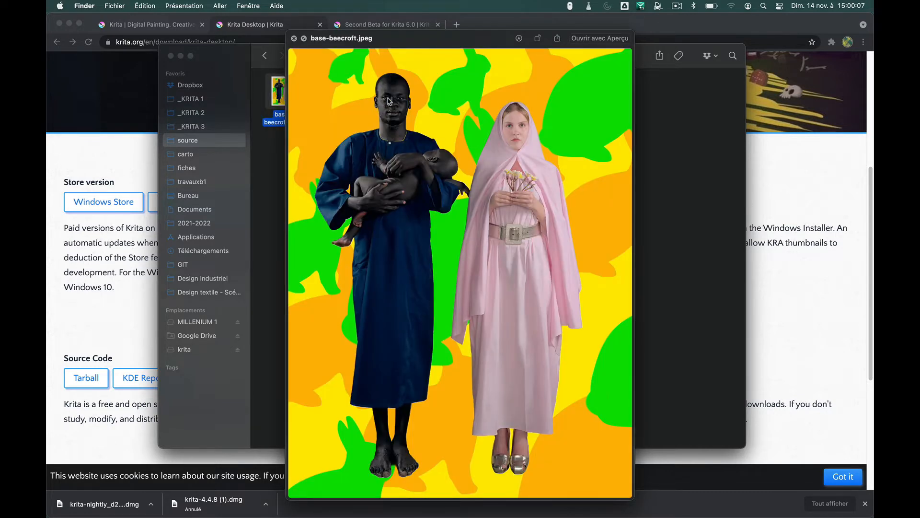
{"action": "key", "text": "space"}
{"action": "left_click", "coordinate": [393, 92]}
{"action": "key", "text": "space"}
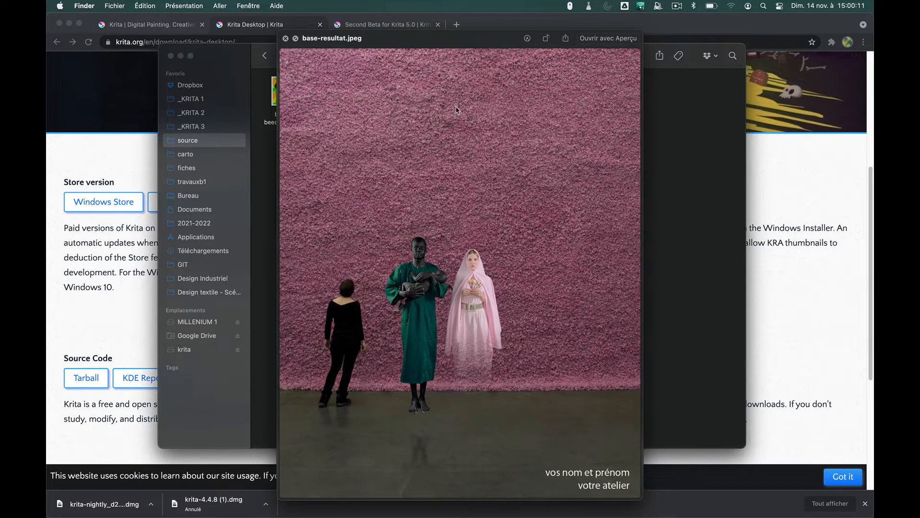
{"action": "key", "text": "space"}
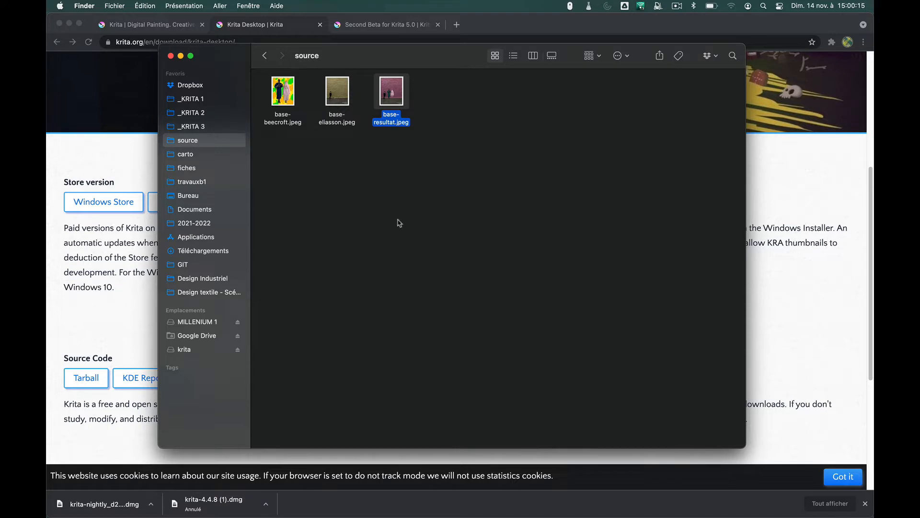
Move the Finder window aside and preview base-beecroft.jpeg from the source folder
{"action": "left_click_drag", "start_coordinate": [219, 50], "coordinate": [299, 57]}
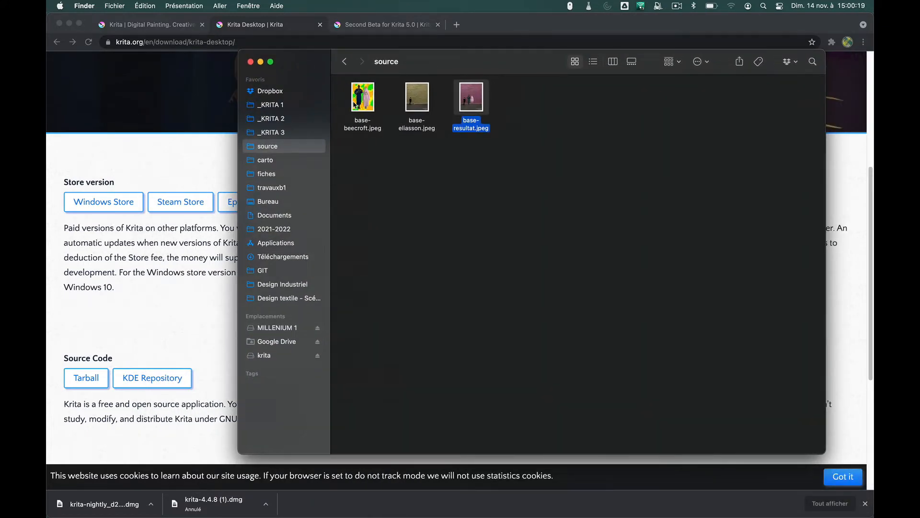
{"action": "mouse_move", "coordinate": [47, 223]}
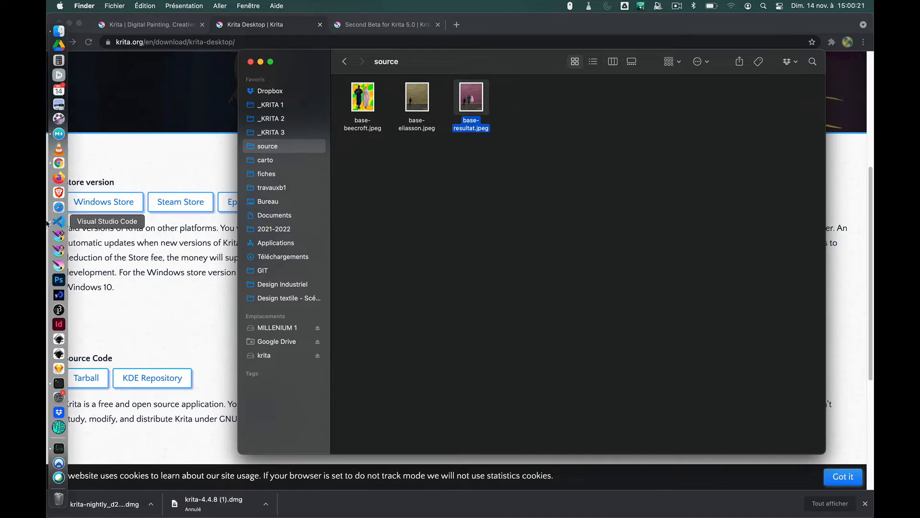
{"action": "left_click", "coordinate": [362, 96]}
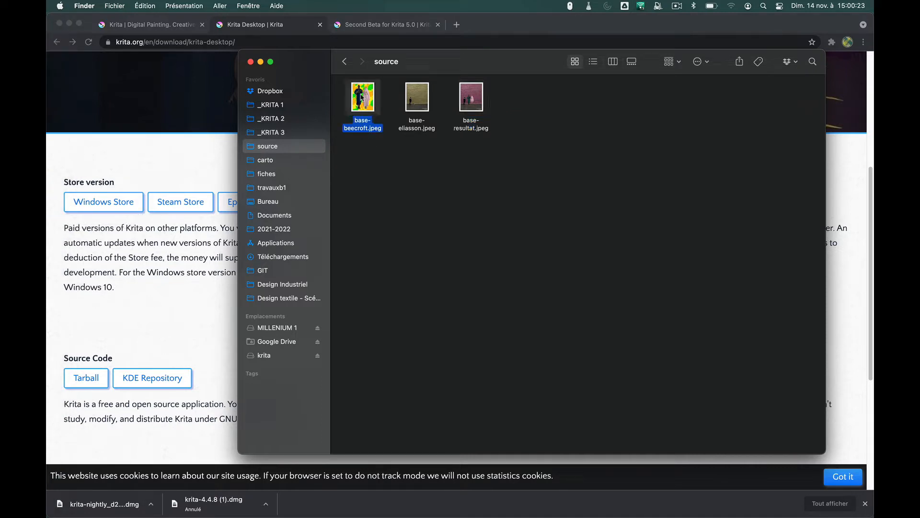
{"action": "key", "text": "space"}
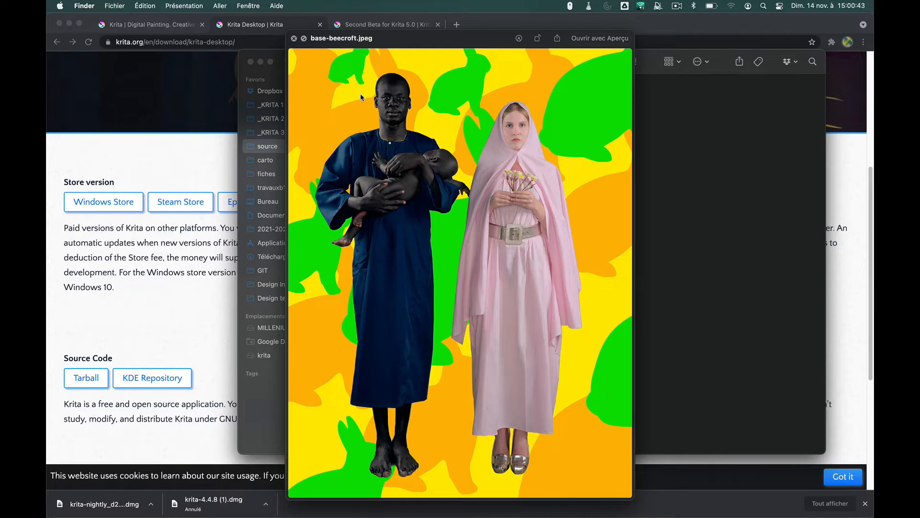
Switch to Chrome and examine the Krita Desktop download page, including the macOS installer, store versions and nightly builds
{"action": "left_click", "coordinate": [154, 175]}
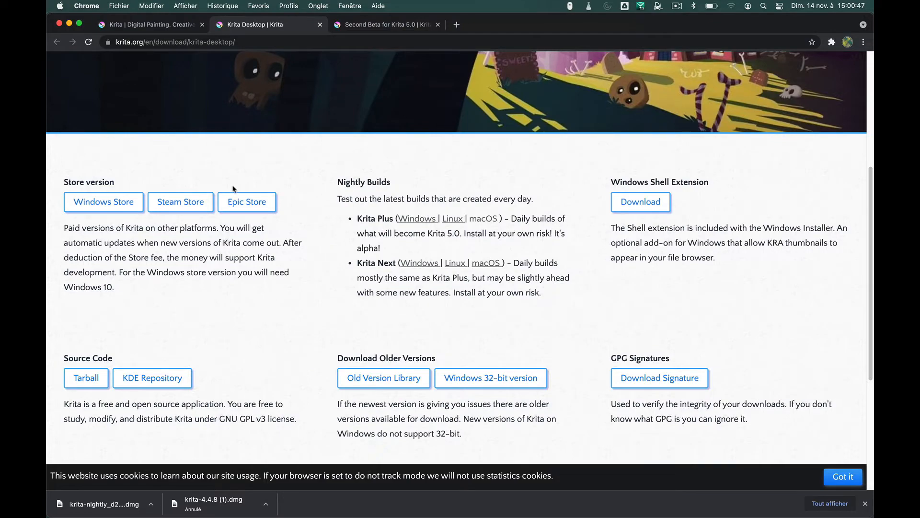
{"action": "scroll", "coordinate": [277, 225], "scroll_direction": "up", "scroll_amount": 5}
{"action": "scroll", "coordinate": [277, 225], "scroll_direction": "down", "scroll_amount": 6}
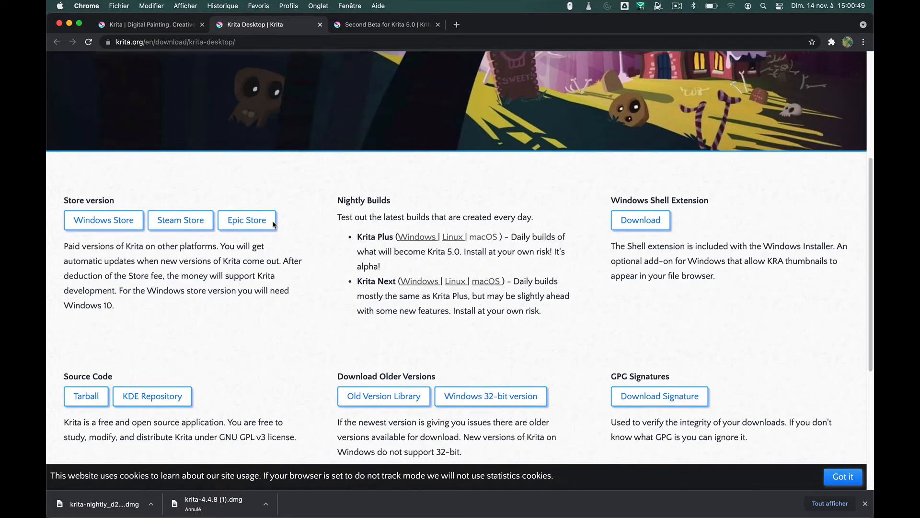
{"action": "scroll", "coordinate": [273, 221], "scroll_direction": "down", "scroll_amount": 4}
{"action": "scroll", "coordinate": [273, 221], "scroll_direction": "up", "scroll_amount": 4}
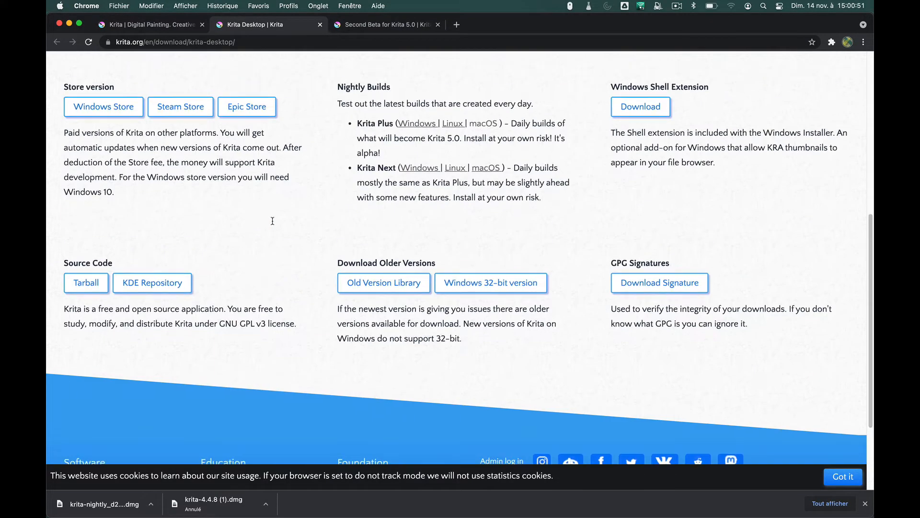
{"action": "scroll", "coordinate": [272, 221], "scroll_direction": "up", "scroll_amount": 1}
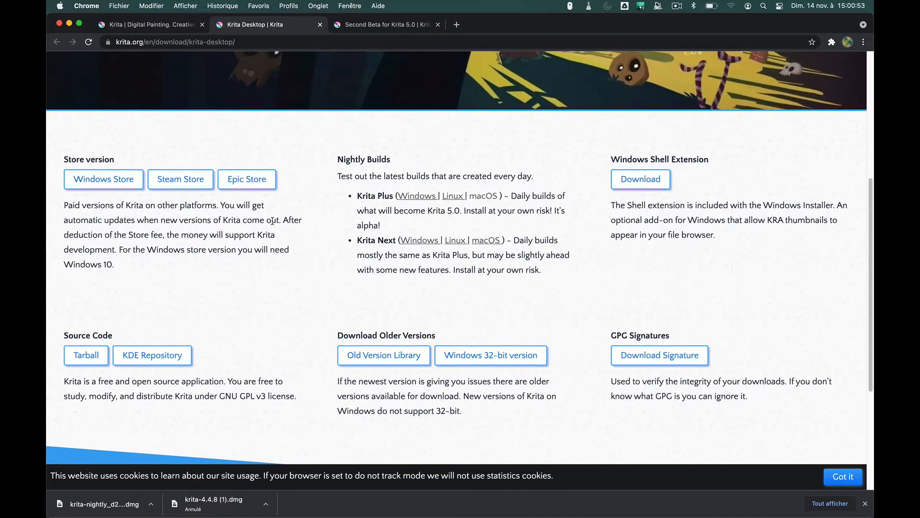
{"action": "scroll", "coordinate": [269, 220], "scroll_direction": "down", "scroll_amount": 1}
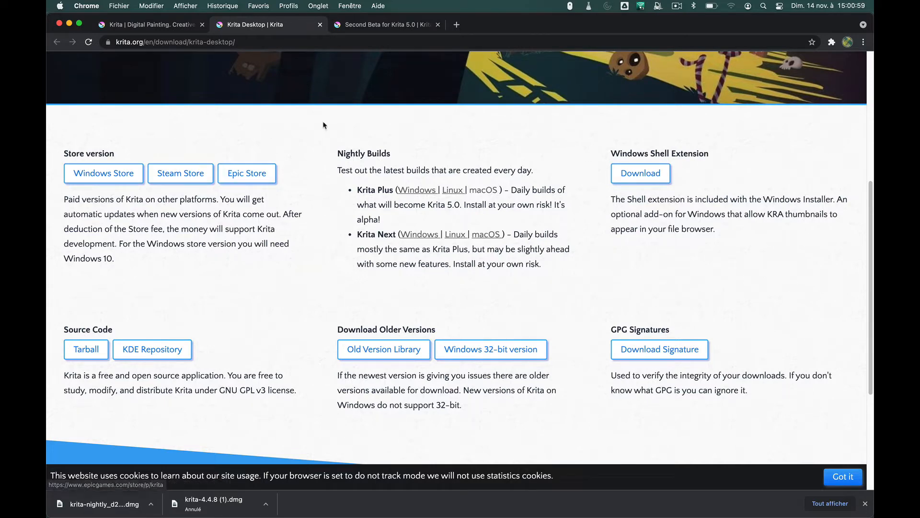
{"action": "scroll", "coordinate": [522, 296], "scroll_direction": "up", "scroll_amount": 3}
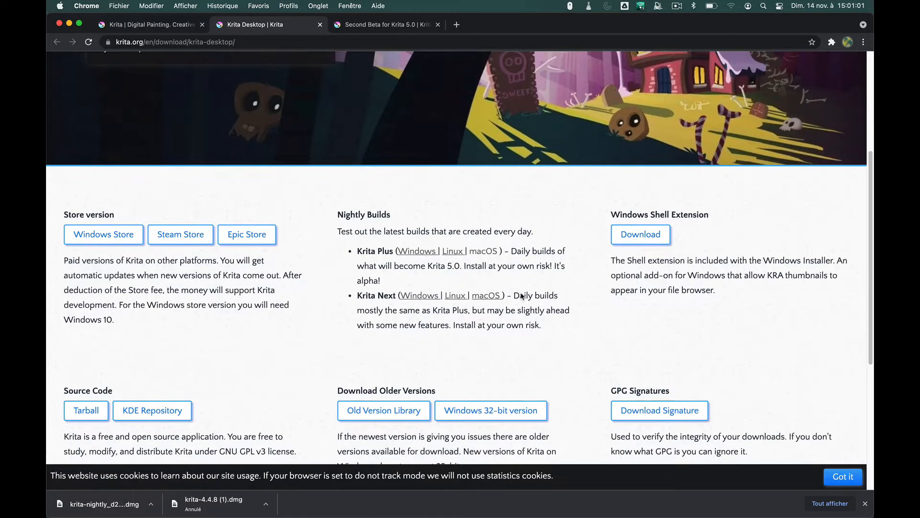
{"action": "scroll", "coordinate": [521, 296], "scroll_direction": "up", "scroll_amount": 5}
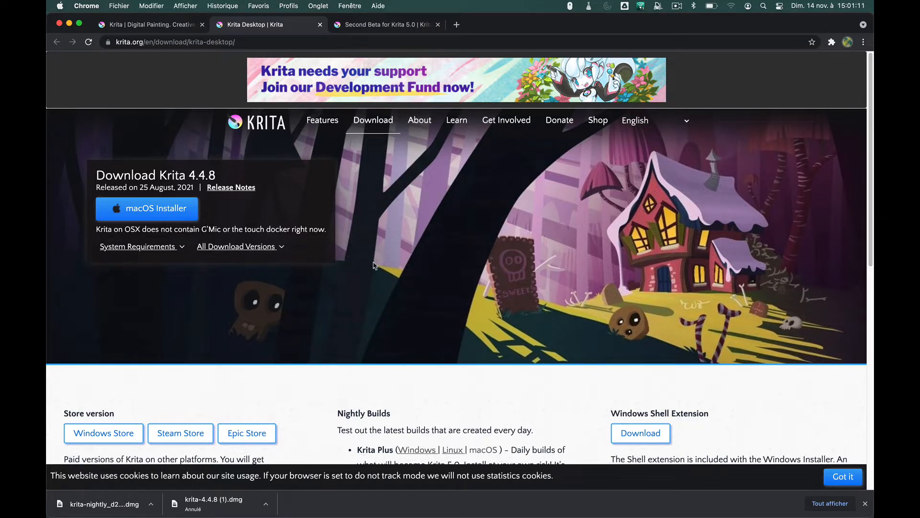
{"action": "scroll", "coordinate": [374, 265], "scroll_direction": "down", "scroll_amount": 1}
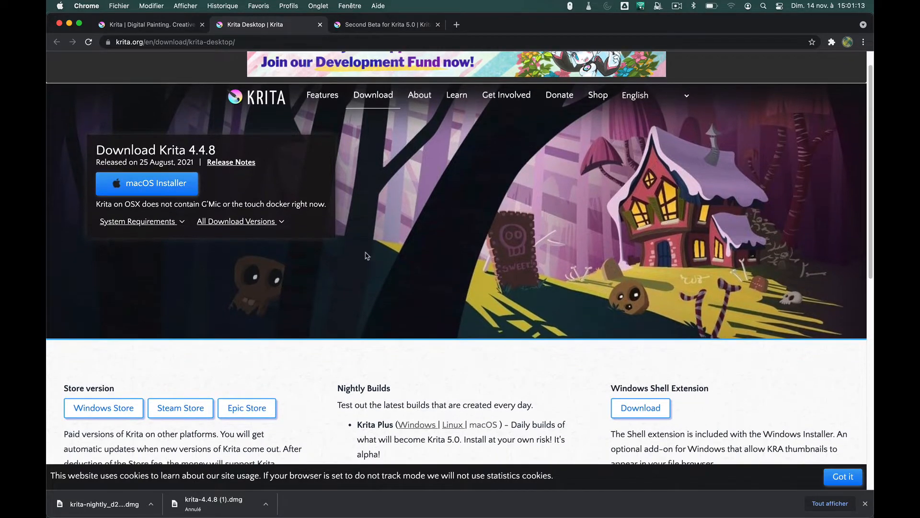
{"action": "mouse_move", "coordinate": [50, 328]}
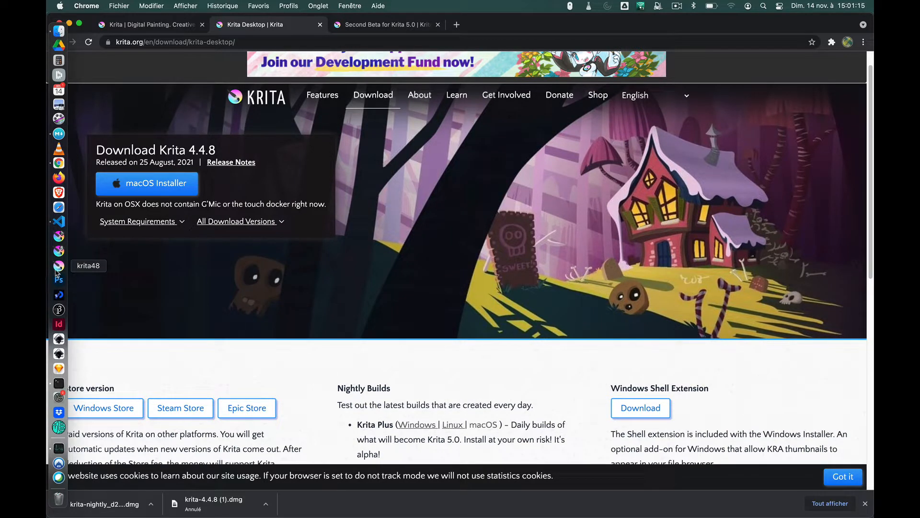
{"action": "scroll", "coordinate": [392, 310], "scroll_direction": "down", "scroll_amount": 2}
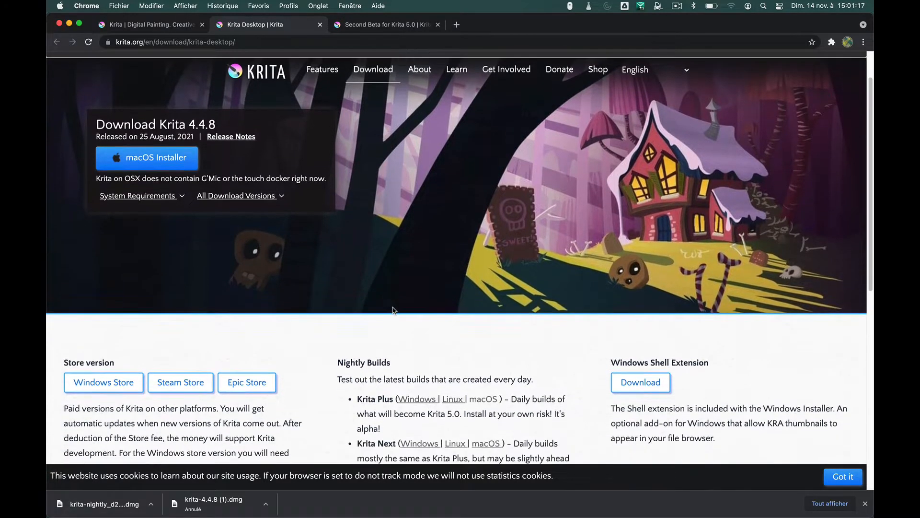
{"action": "scroll", "coordinate": [393, 310], "scroll_direction": "down", "scroll_amount": 1}
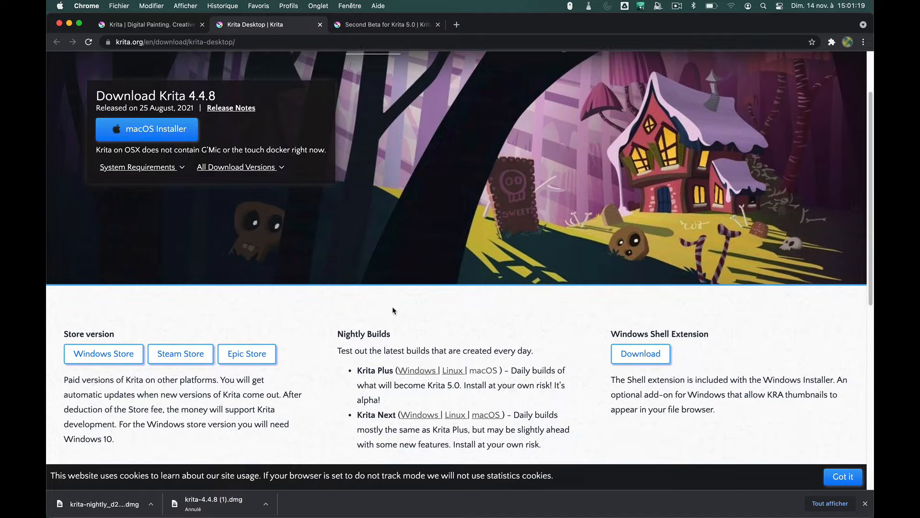
Read the title and introduction of the "Second Beta for Krita 5.0" article, highlighting the key passages, and close that page
{"action": "left_click", "coordinate": [376, 29]}
{"action": "scroll", "coordinate": [392, 222], "scroll_direction": "up", "scroll_amount": 15}
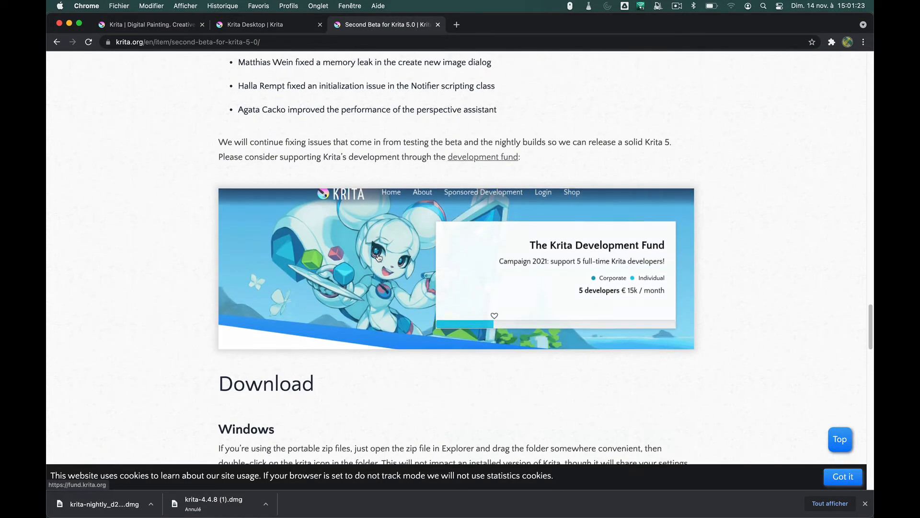
{"action": "scroll", "coordinate": [379, 257], "scroll_direction": "up", "scroll_amount": 20}
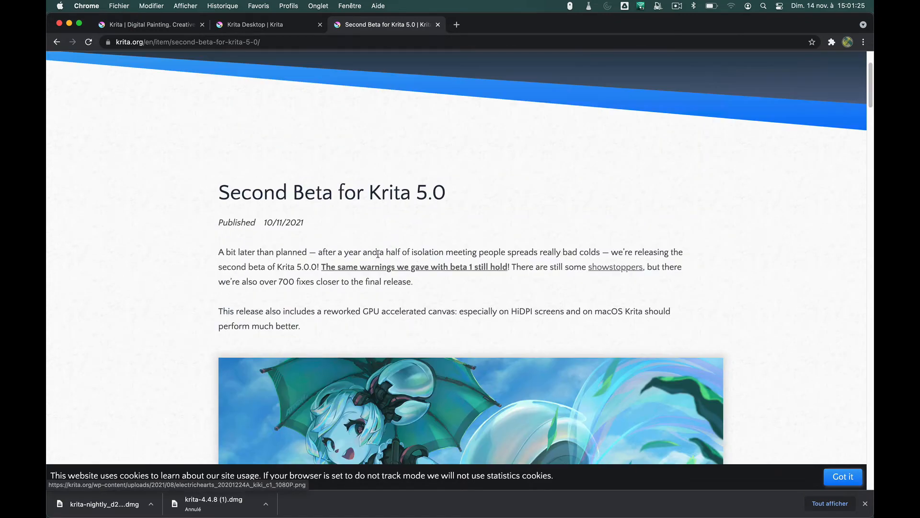
{"action": "left_click_drag", "start_coordinate": [370, 190], "coordinate": [456, 192]}
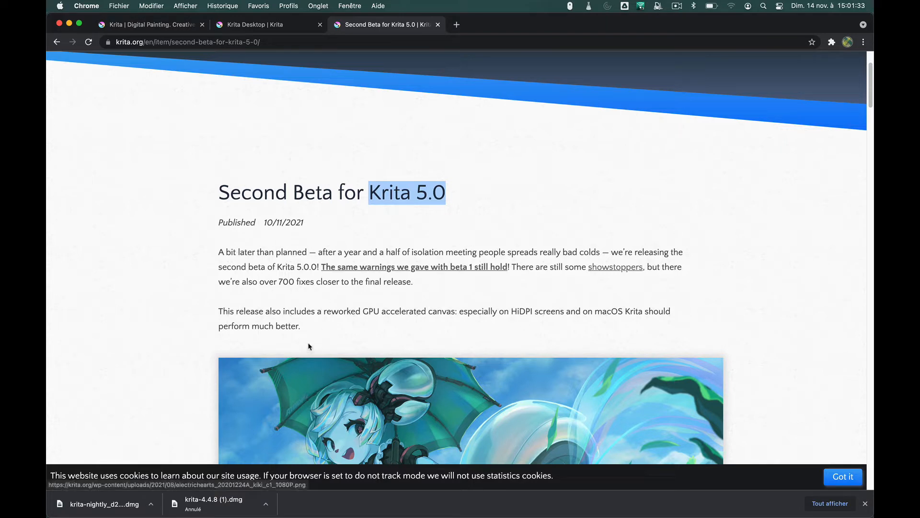
{"action": "left_click_drag", "start_coordinate": [308, 345], "coordinate": [252, 279]}
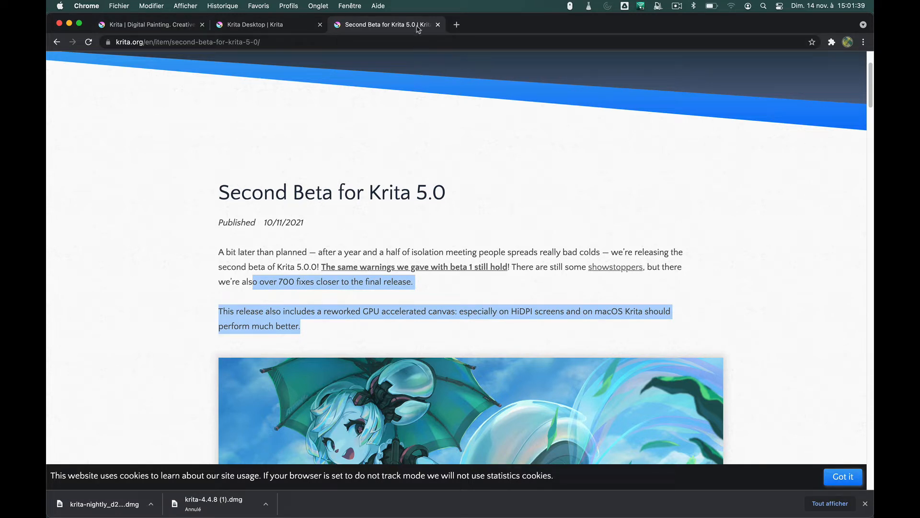
{"action": "left_click", "coordinate": [438, 24]}
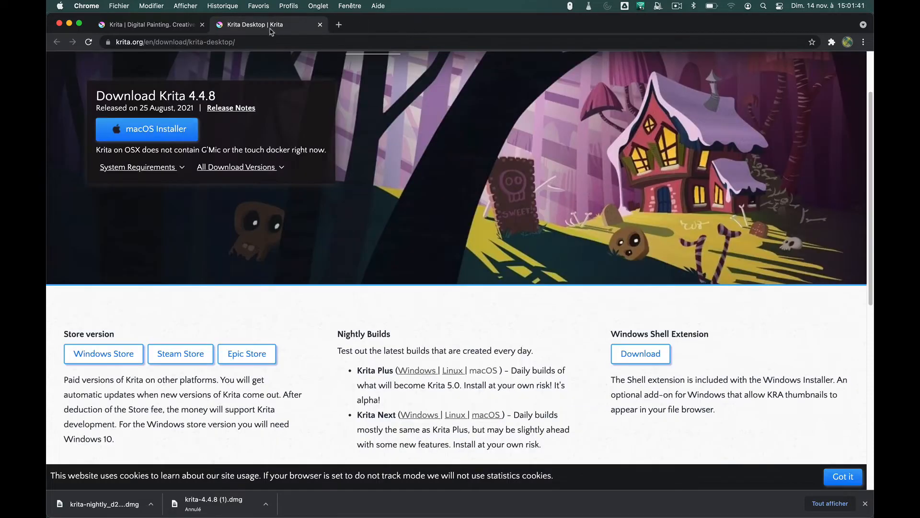
Examine the Nightly Builds section of the Krita download page, highlighting the description of Krita Next
{"action": "scroll", "coordinate": [617, 436], "scroll_direction": "down", "scroll_amount": 1}
{"action": "scroll", "coordinate": [616, 436], "scroll_direction": "up", "scroll_amount": 3}
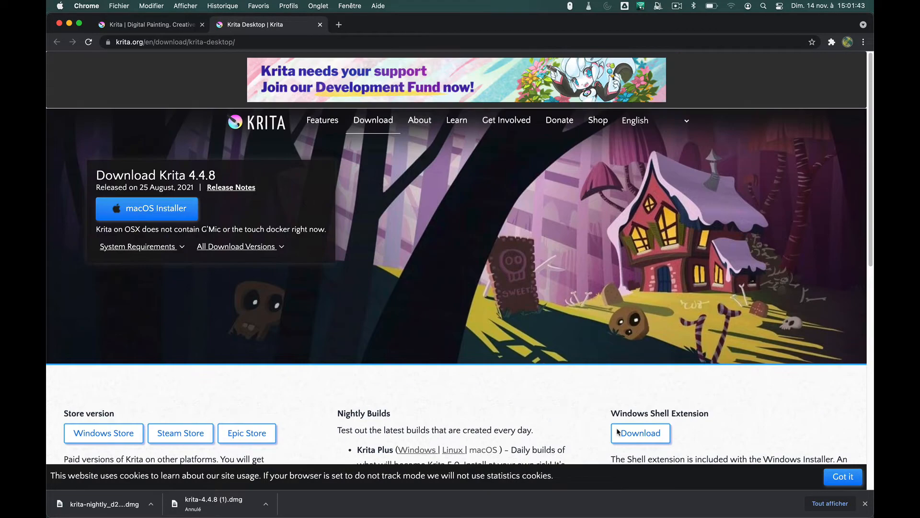
{"action": "scroll", "coordinate": [474, 332], "scroll_direction": "down", "scroll_amount": 7}
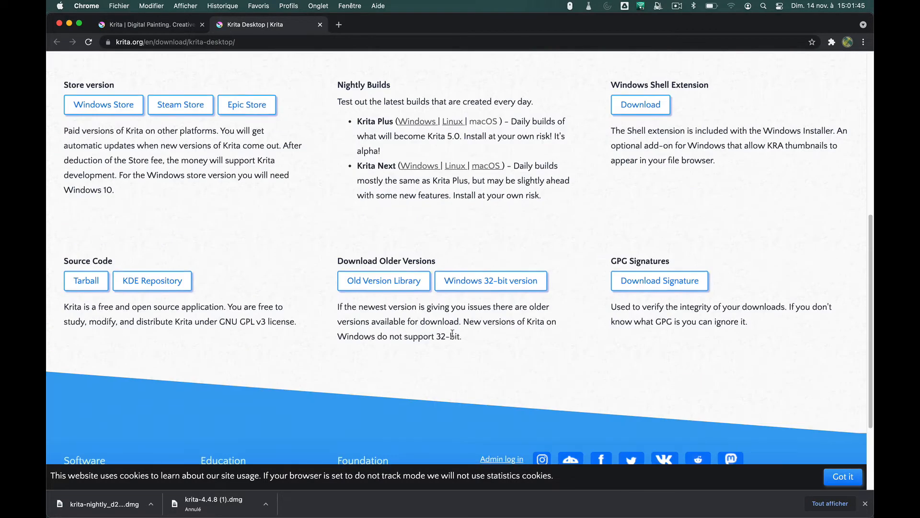
{"action": "scroll", "coordinate": [474, 332], "scroll_direction": "up", "scroll_amount": 2}
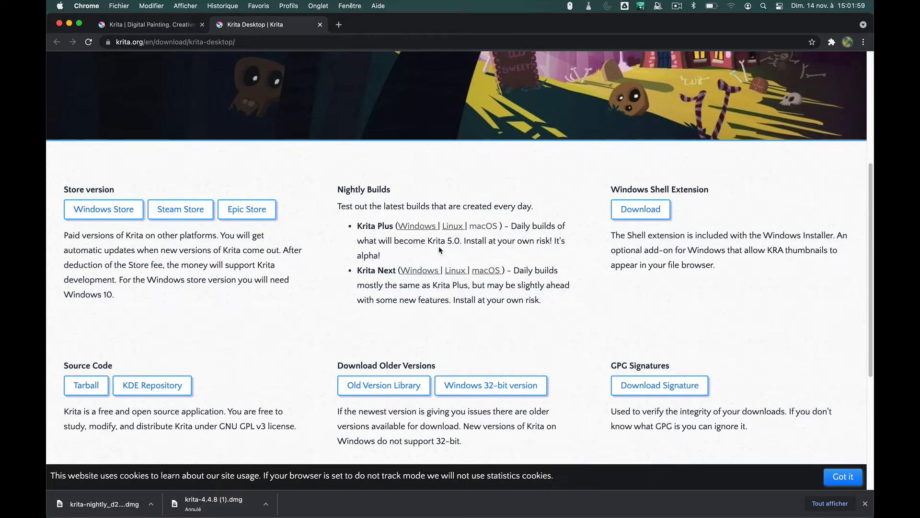
{"action": "left_click_drag", "start_coordinate": [362, 270], "coordinate": [470, 301]}
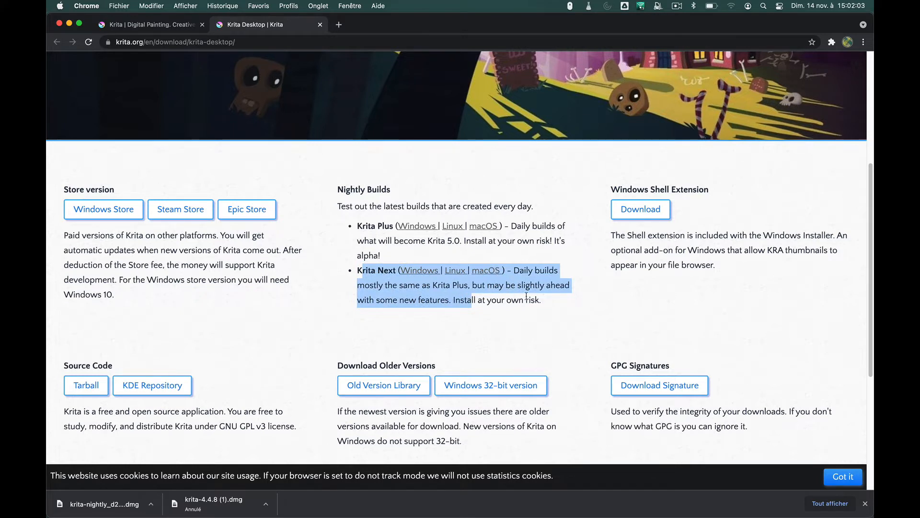
{"action": "left_click", "coordinate": [527, 297]}
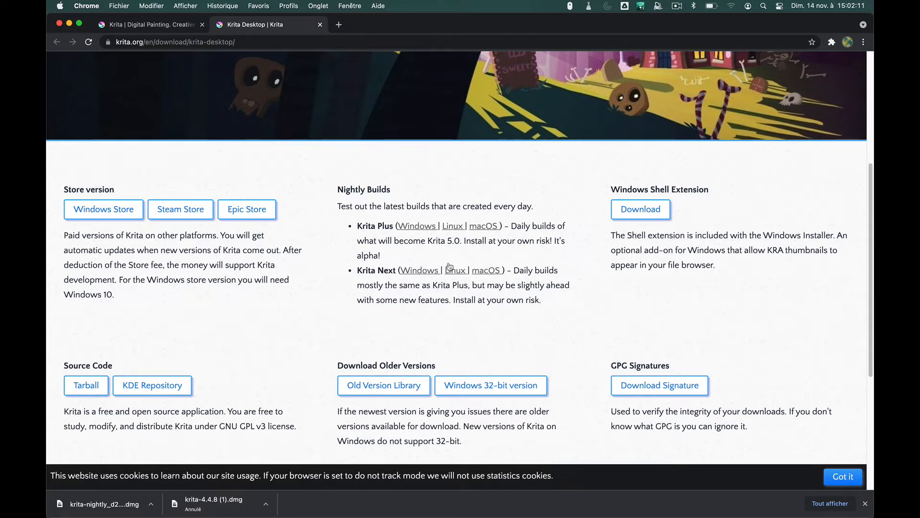
{"action": "left_click_drag", "start_coordinate": [515, 270], "coordinate": [543, 300]}
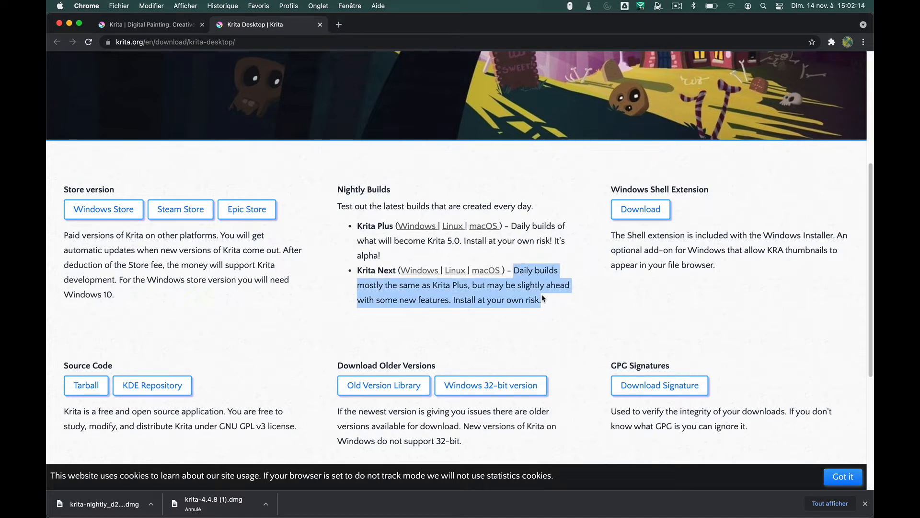
Check the French Krita home page and search the web in a new tab for "nouveautés krita 5"
{"action": "left_click", "coordinate": [155, 25]}
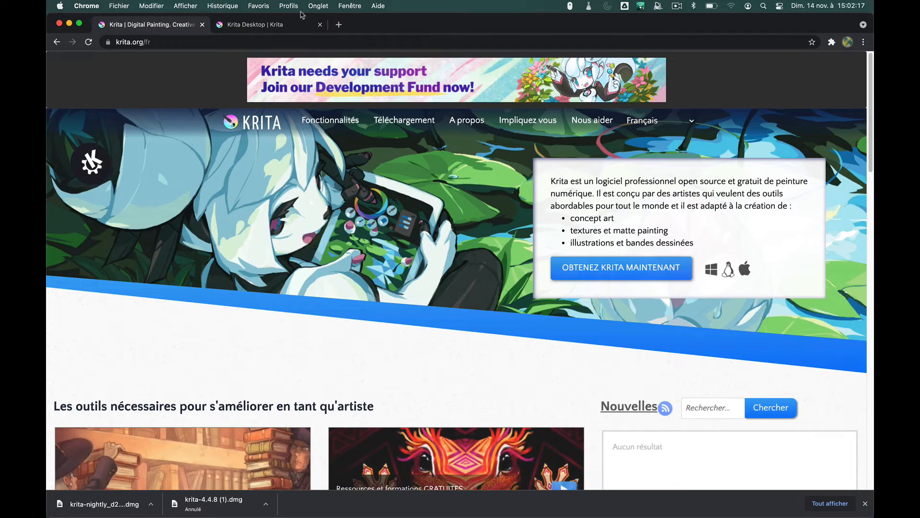
{"action": "left_click", "coordinate": [338, 24]}
{"action": "type", "text": "nouveautés "}
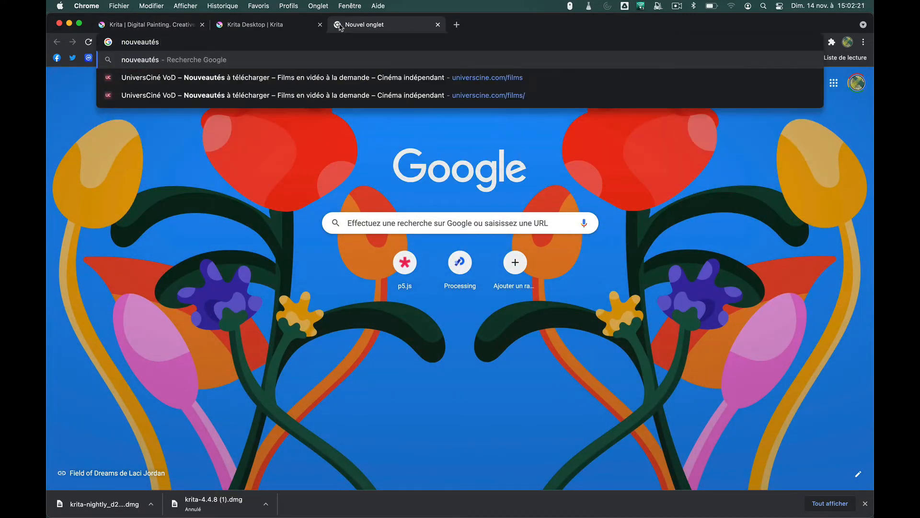
{"action": "type", "text": "krita 5"}
{"action": "key", "text": "Return"}
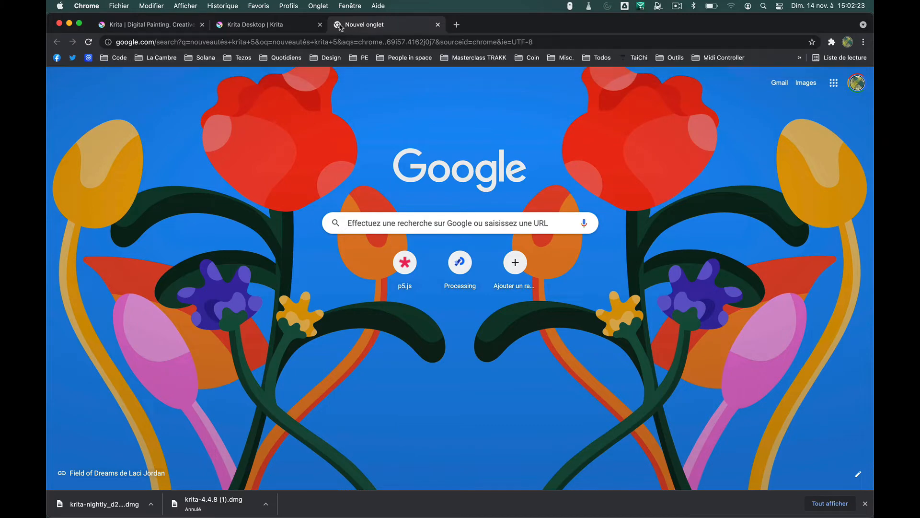
Open the Krita 5.0 Release Notes from the search results and examine the resource system and gradient tool sections
{"action": "scroll", "coordinate": [249, 302], "scroll_direction": "down", "scroll_amount": 1}
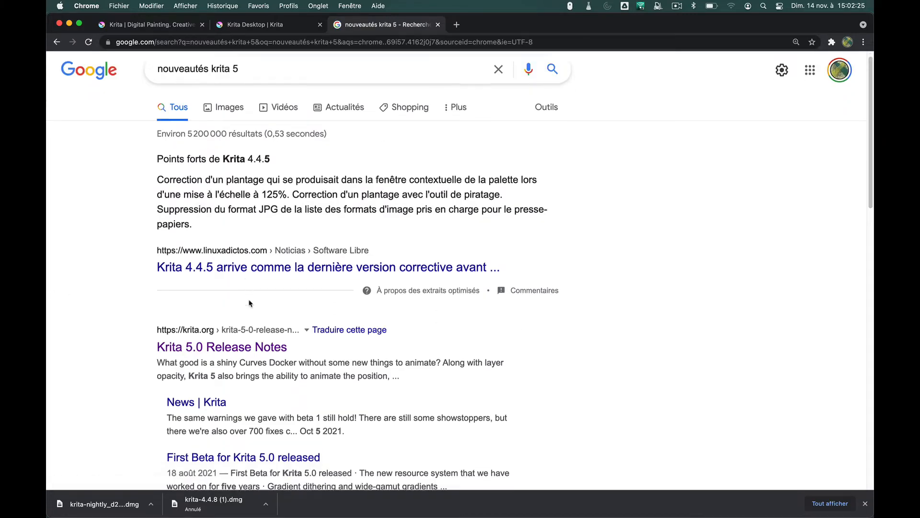
{"action": "scroll", "coordinate": [249, 303], "scroll_direction": "down", "scroll_amount": 3}
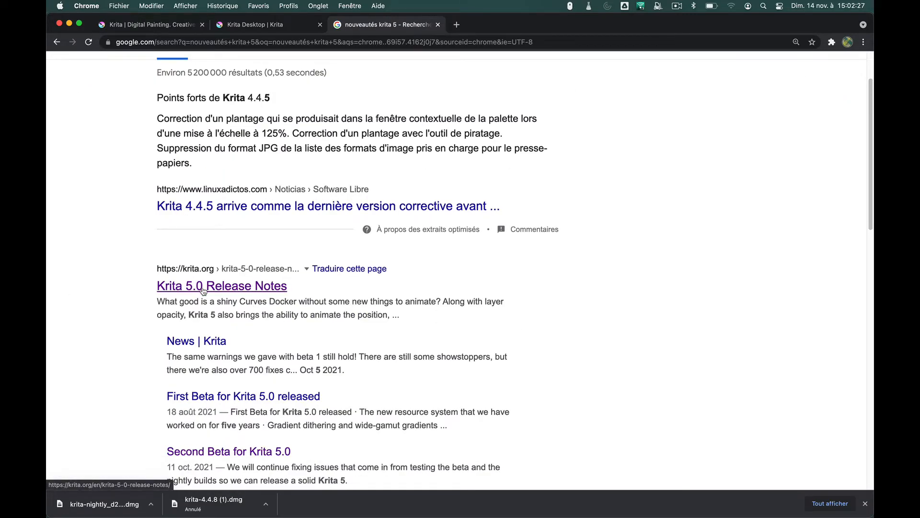
{"action": "left_click", "coordinate": [204, 287]}
{"action": "scroll", "coordinate": [635, 262], "scroll_direction": "down", "scroll_amount": 5}
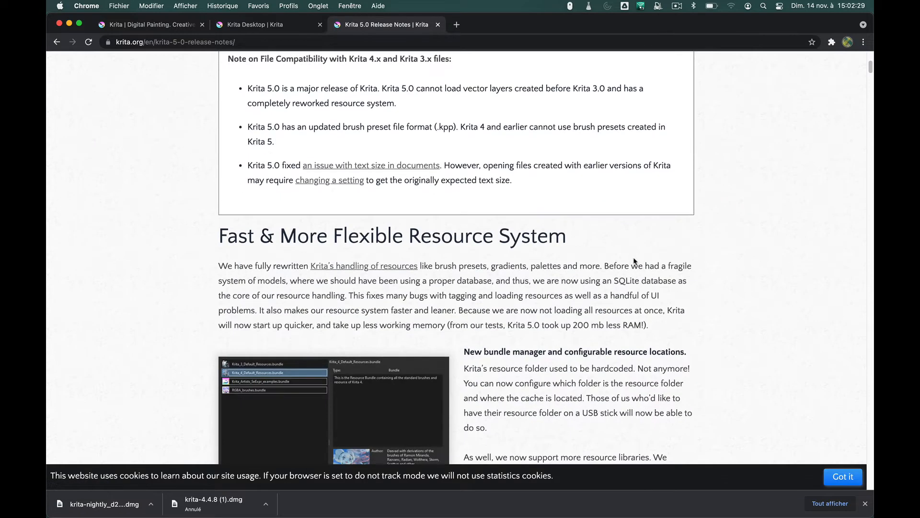
{"action": "scroll", "coordinate": [634, 262], "scroll_direction": "down", "scroll_amount": 5}
{"action": "scroll", "coordinate": [633, 261], "scroll_direction": "down", "scroll_amount": 5}
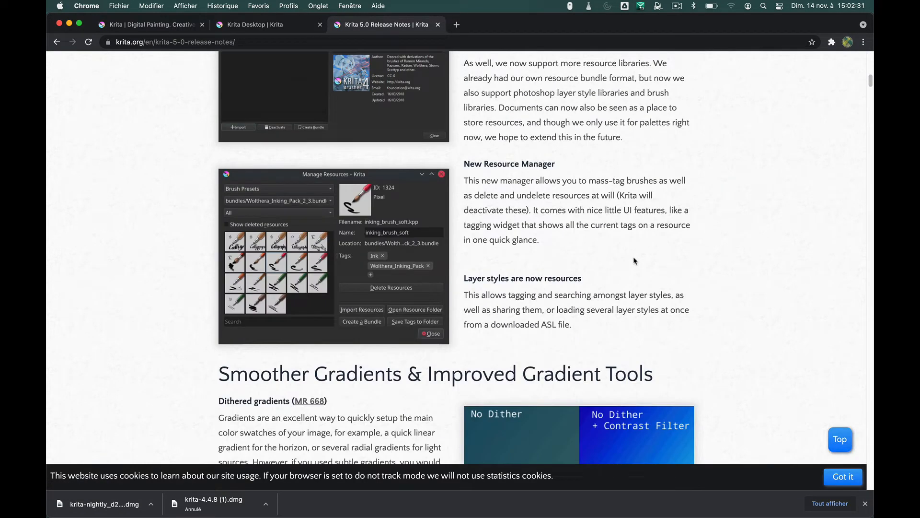
{"action": "scroll", "coordinate": [633, 260], "scroll_direction": "down", "scroll_amount": 6}
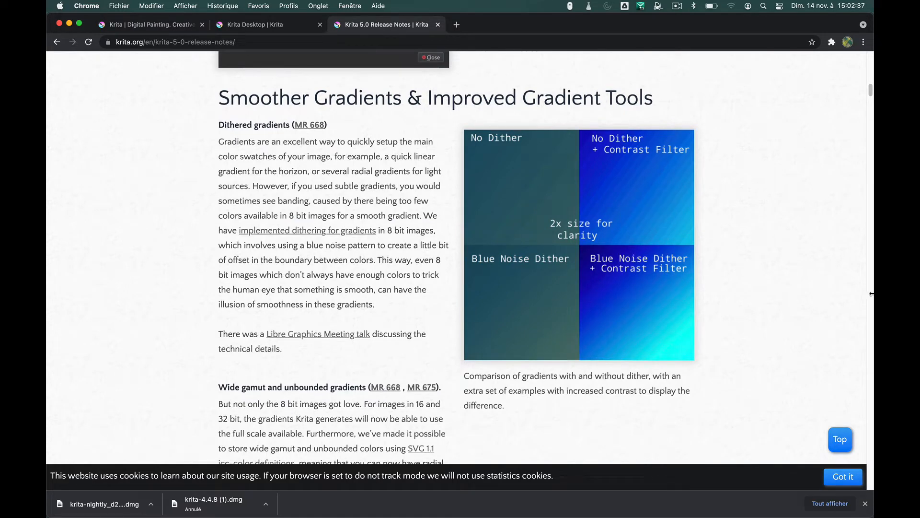
{"action": "scroll", "coordinate": [465, 358], "scroll_direction": "down", "scroll_amount": 8}
{"action": "scroll", "coordinate": [465, 358], "scroll_direction": "down", "scroll_amount": 2}
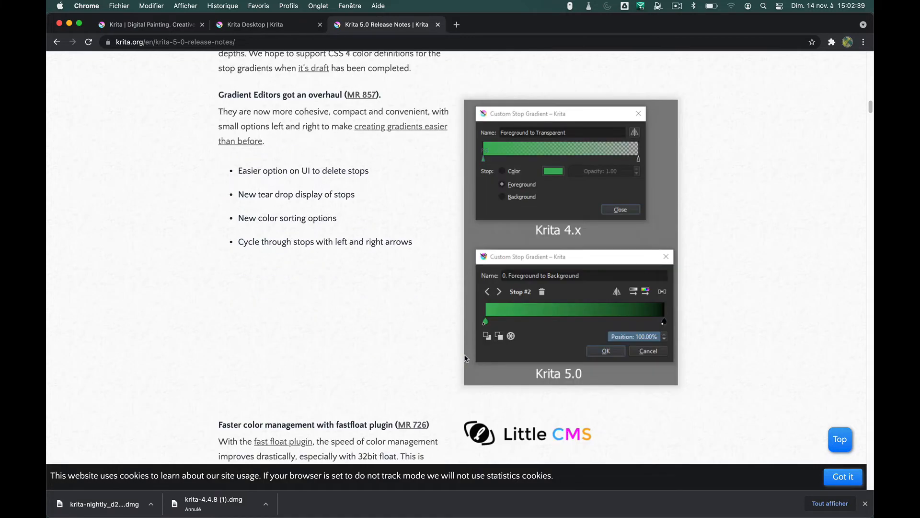
Examine the smudge brush, animation and export sections of the release notes, and close that page and the Krita Desktop download page
{"action": "scroll", "coordinate": [465, 359], "scroll_direction": "down", "scroll_amount": 16}
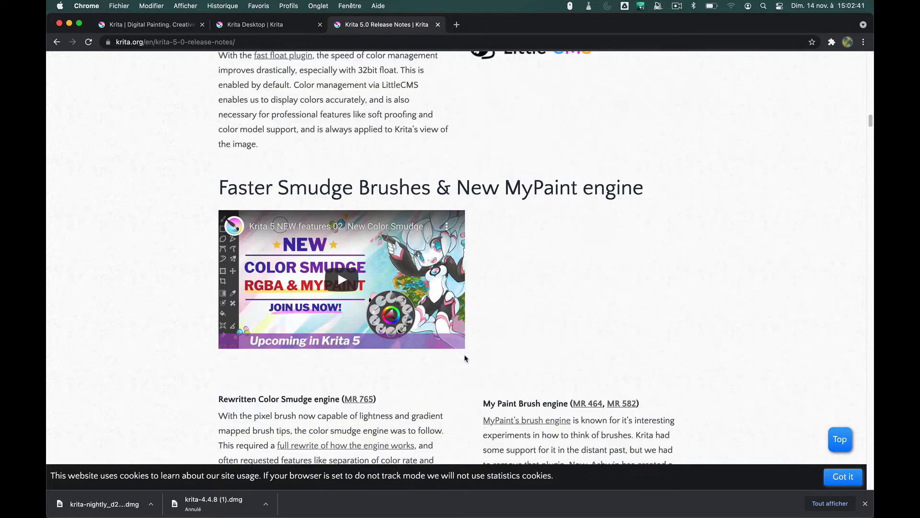
{"action": "scroll", "coordinate": [465, 358], "scroll_direction": "down", "scroll_amount": 11}
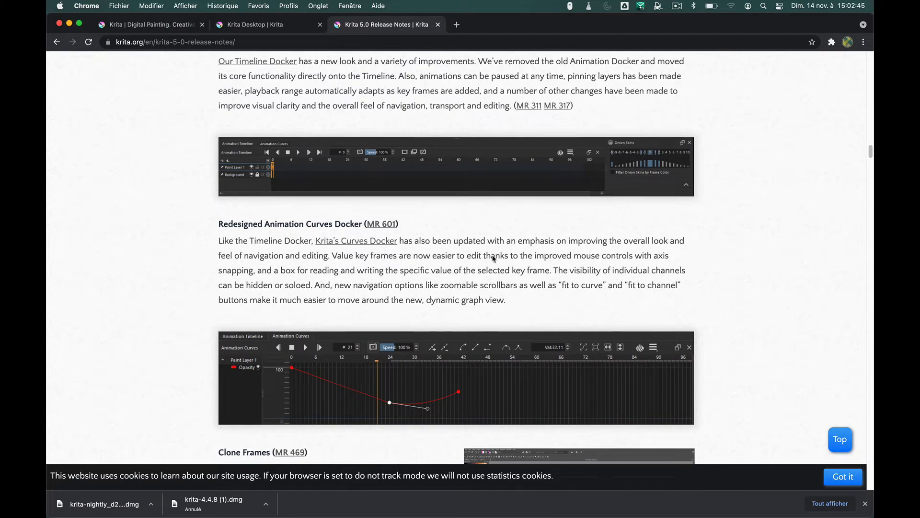
{"action": "scroll", "coordinate": [568, 341], "scroll_direction": "down", "scroll_amount": 5}
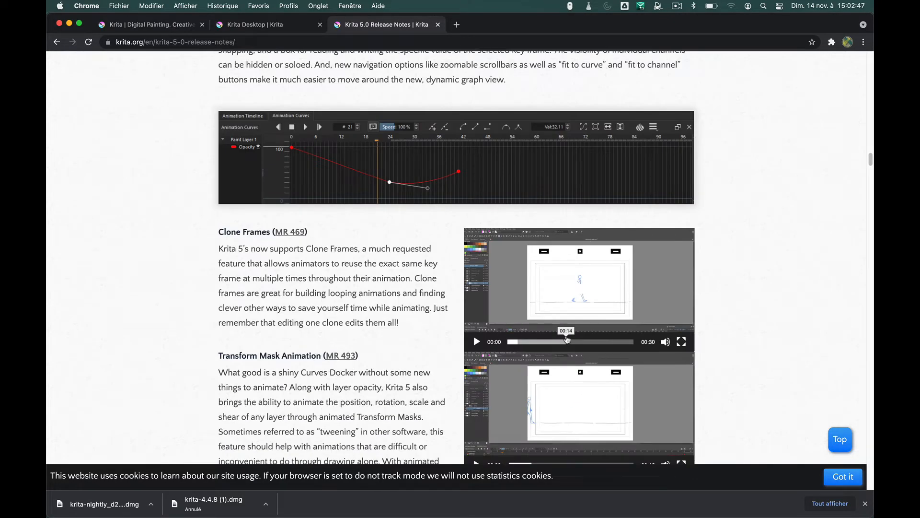
{"action": "scroll", "coordinate": [567, 338], "scroll_direction": "down", "scroll_amount": 20}
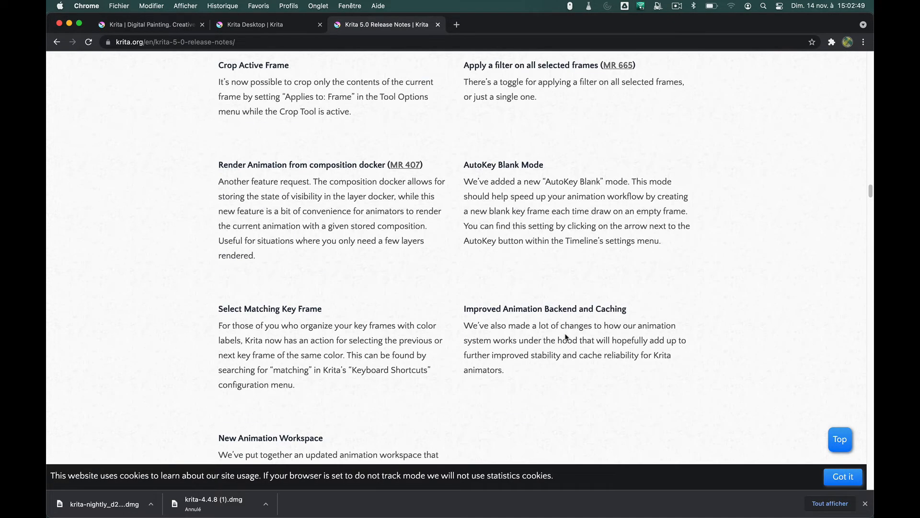
{"action": "scroll", "coordinate": [566, 337], "scroll_direction": "down", "scroll_amount": 15}
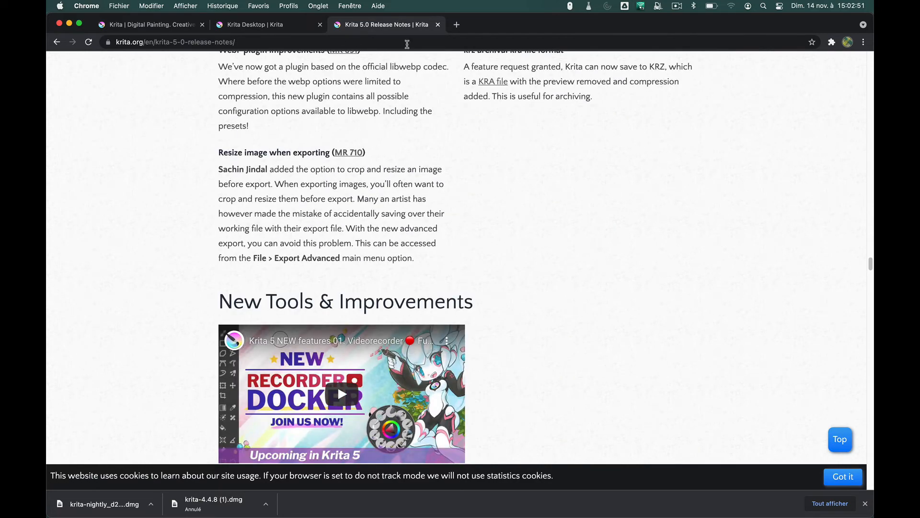
{"action": "left_click", "coordinate": [438, 25]}
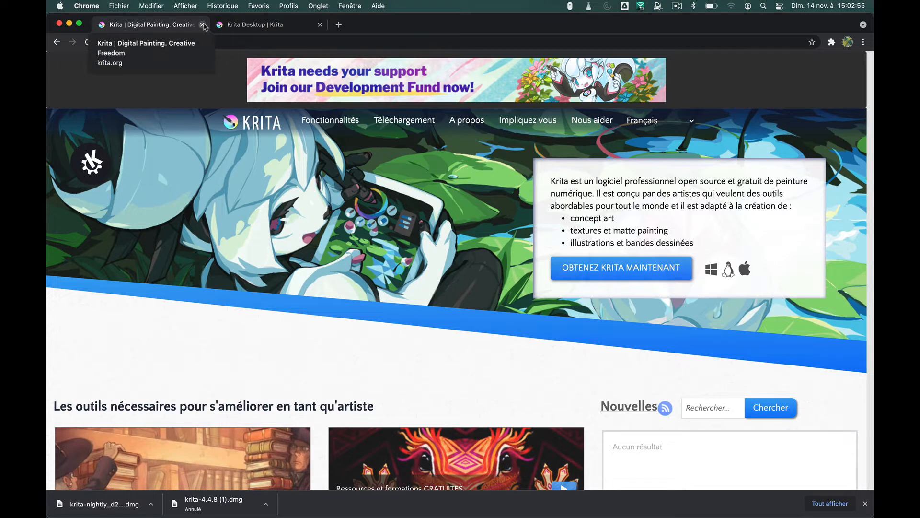
{"action": "left_click", "coordinate": [254, 24]}
{"action": "left_click", "coordinate": [320, 24]}
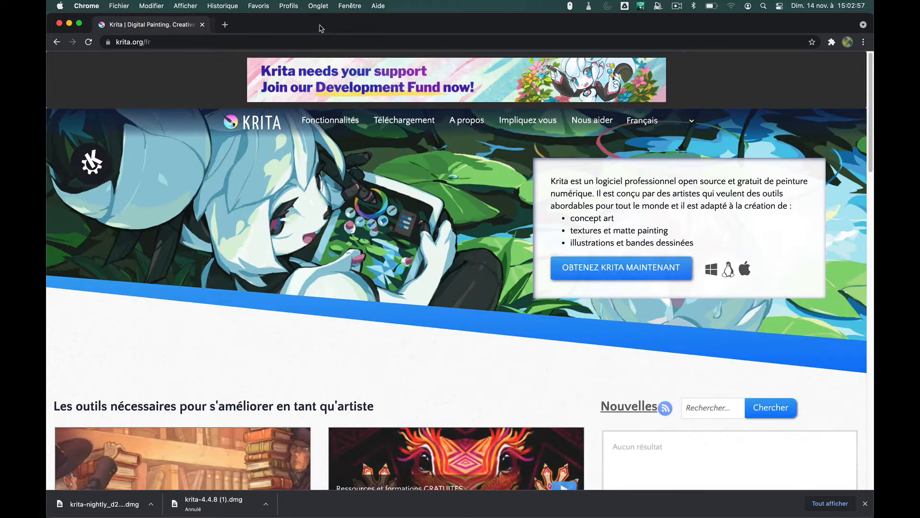
Switch to Finder, close the base-beecroft.jpeg preview and open base-eliasson.jpeg from the source folder with krita
{"action": "mouse_move", "coordinate": [48, 383]}
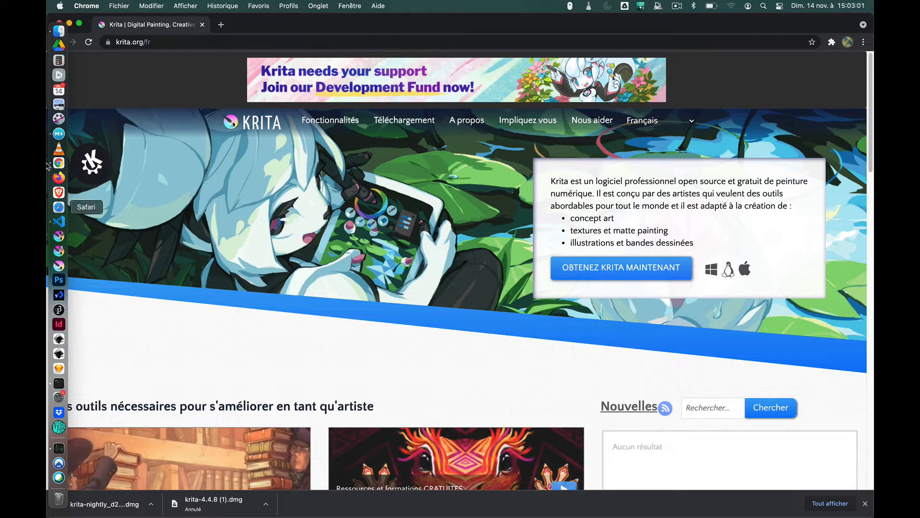
{"action": "left_click", "coordinate": [58, 31]}
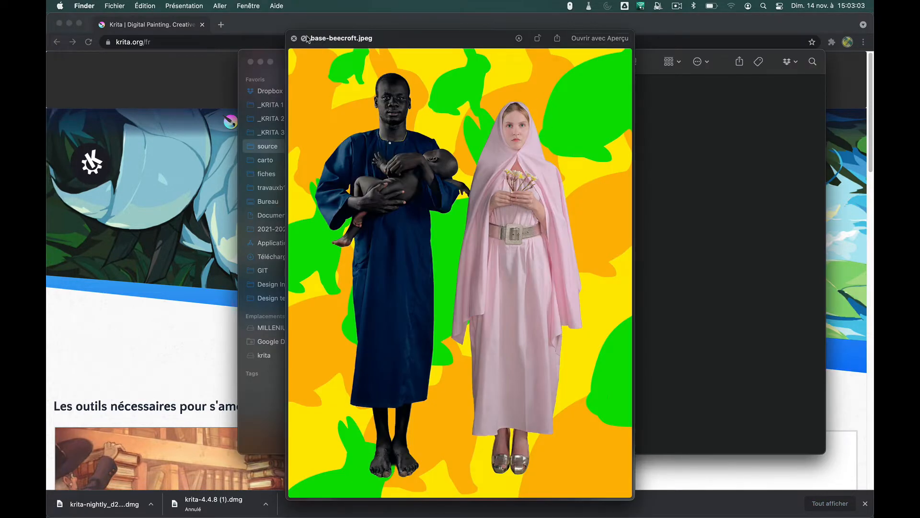
{"action": "left_click", "coordinate": [294, 39]}
{"action": "left_click", "coordinate": [417, 107]}
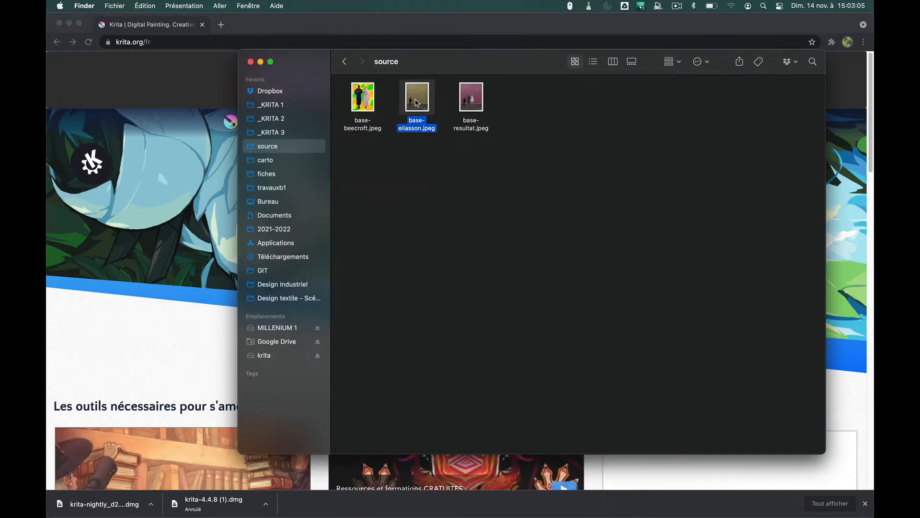
{"action": "right_click", "coordinate": [417, 101]}
{"action": "mouse_move", "coordinate": [451, 119]}
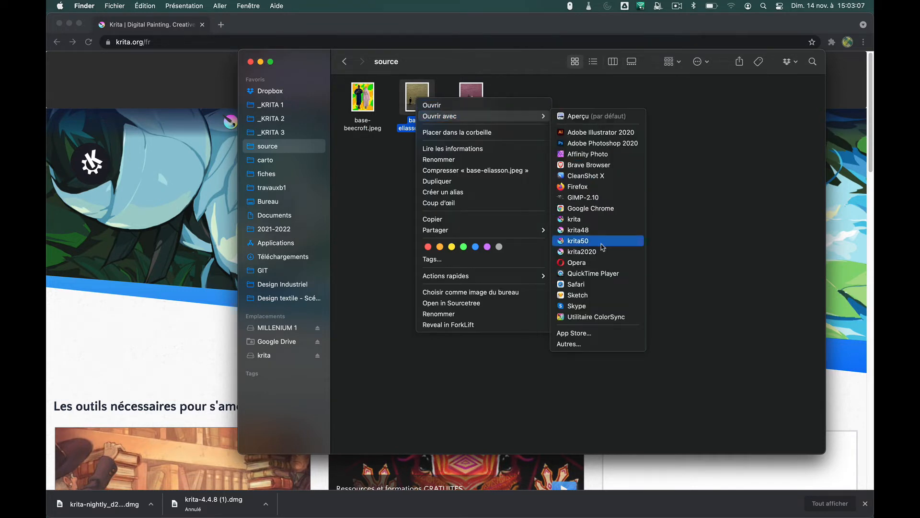
{"action": "left_click", "coordinate": [590, 220]}
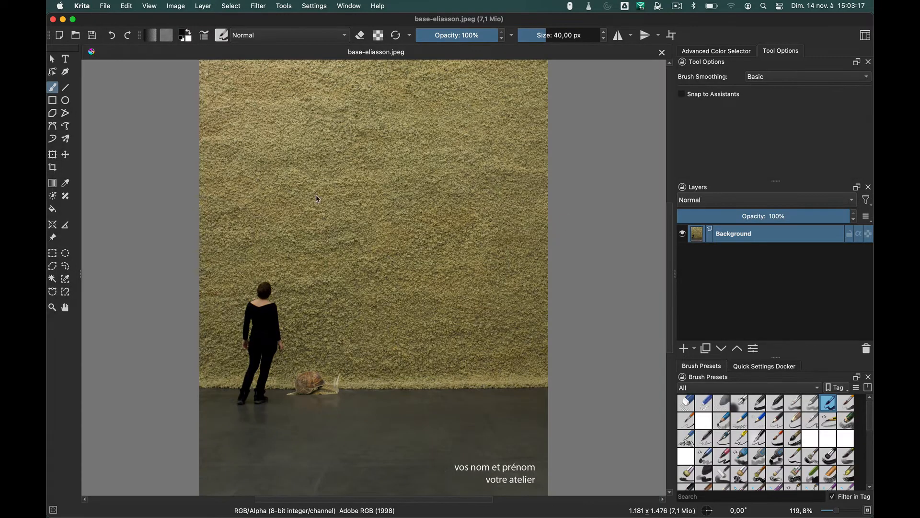
{"action": "key", "text": "1"}
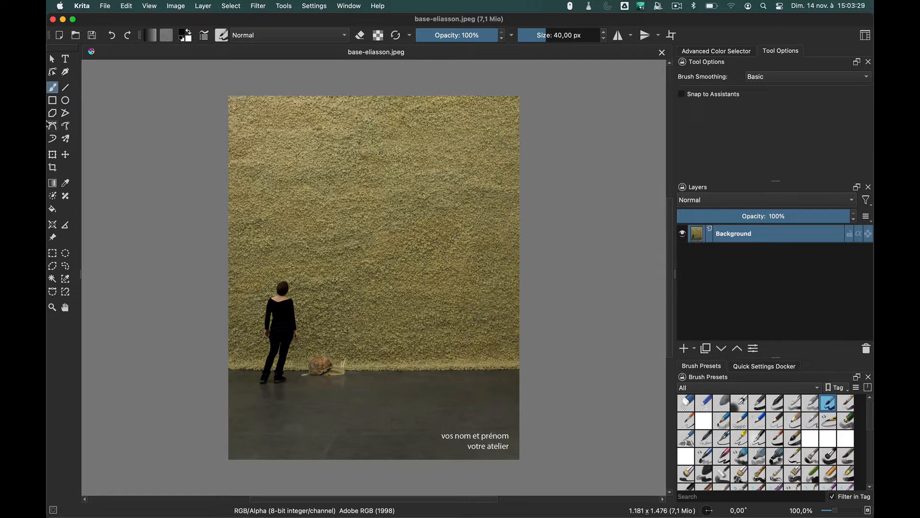
Insert base-beecroft.jpeg from the Finder source folder into the base-eliasson.jpeg document as a new layer
{"action": "mouse_move", "coordinate": [47, 124]}
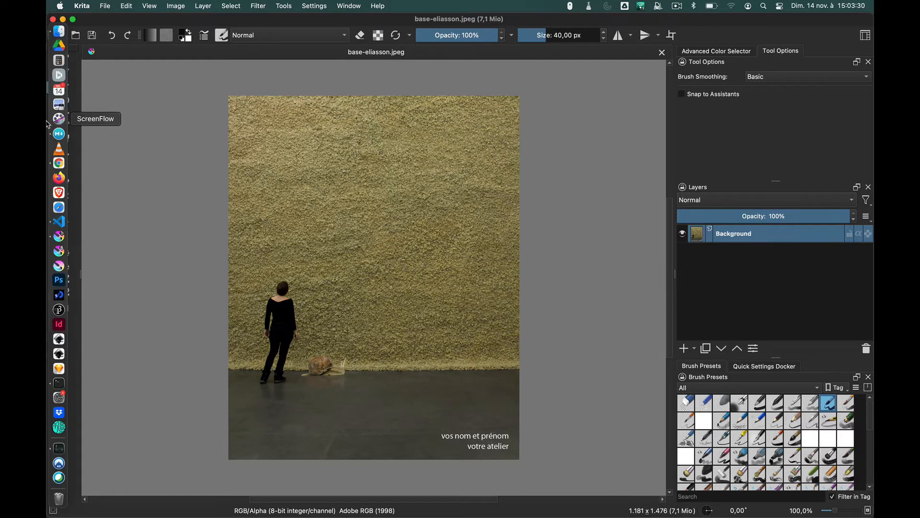
{"action": "left_click", "coordinate": [57, 33]}
{"action": "left_click_drag", "start_coordinate": [302, 59], "coordinate": [574, 68]}
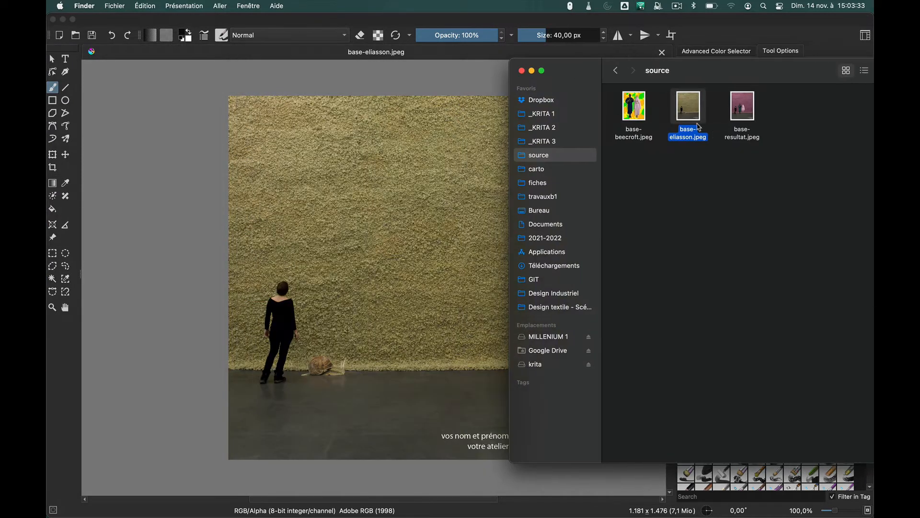
{"action": "left_click", "coordinate": [641, 115]}
{"action": "left_click_drag", "start_coordinate": [635, 105], "coordinate": [347, 209]}
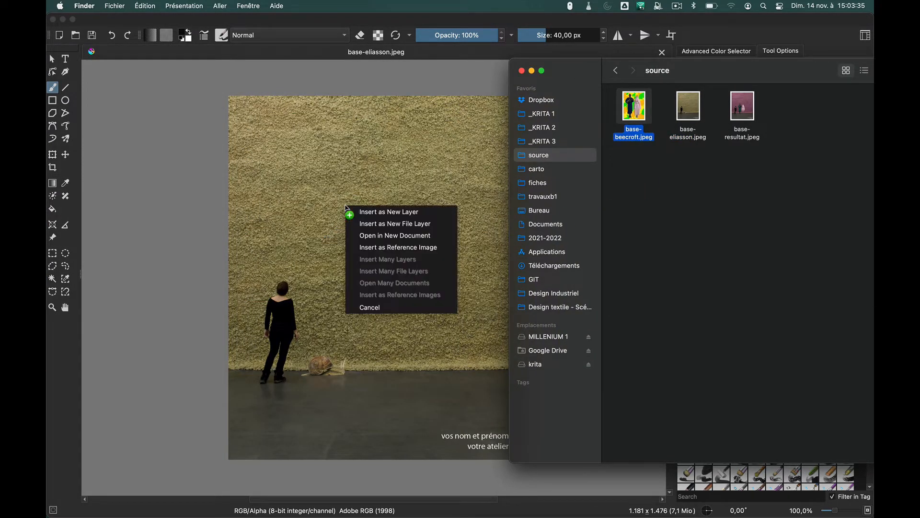
{"action": "left_click", "coordinate": [380, 212]}
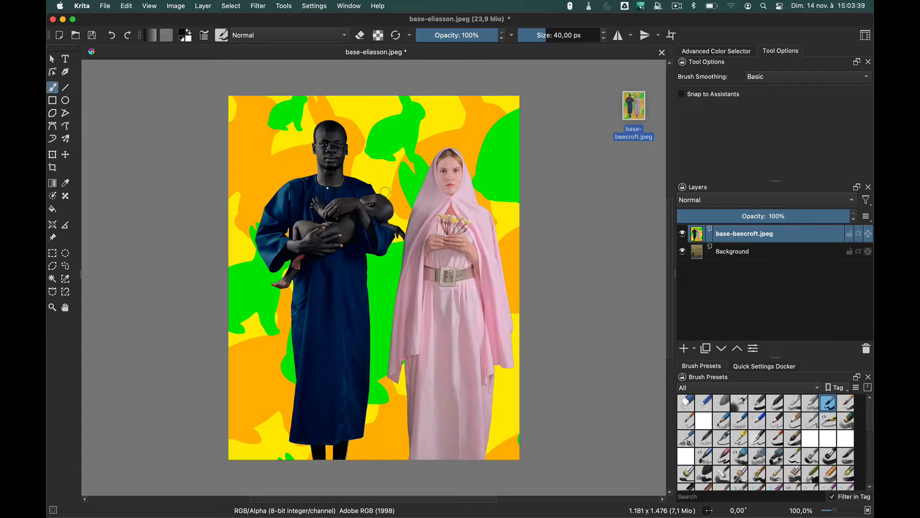
Scale down the base-beecroft.jpeg layer proportionally and center it so the whole picture fits inside the canvas
{"action": "key", "text": "ctrl+t"}
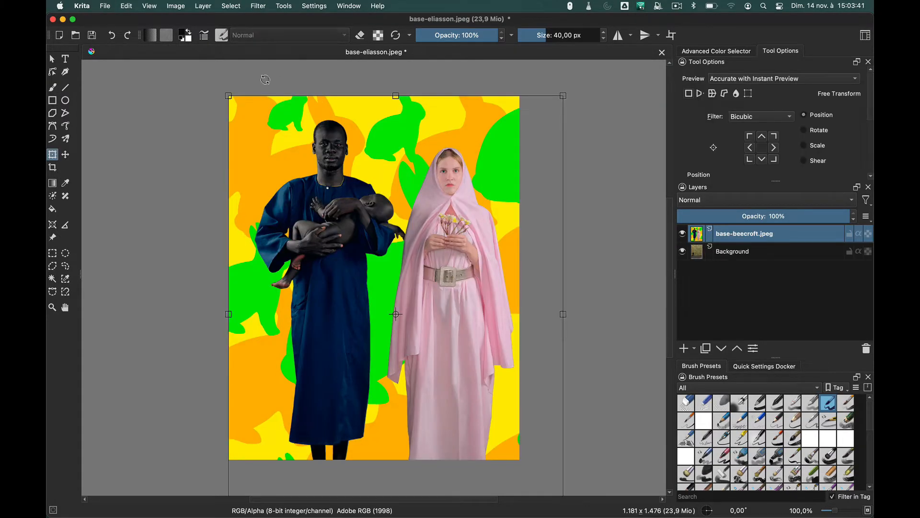
{"action": "left_click_drag", "start_coordinate": [229, 95], "coordinate": [296, 180]}
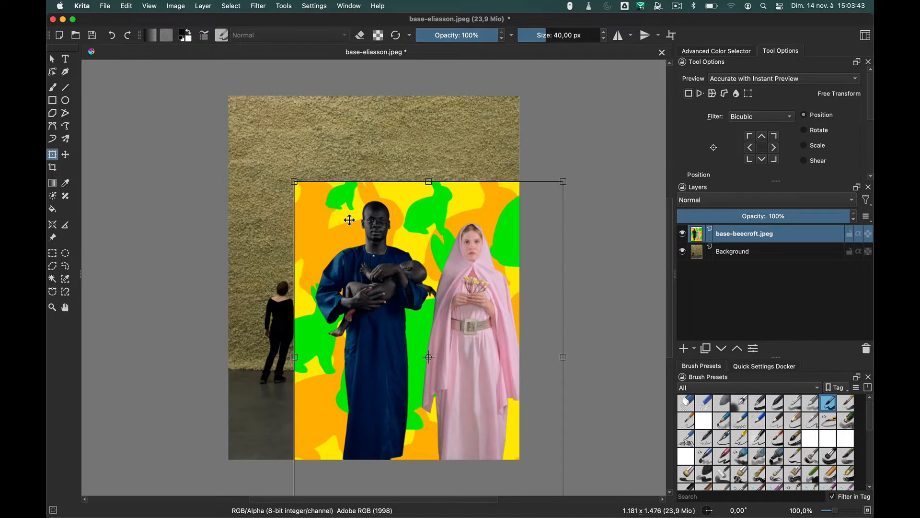
{"action": "left_click_drag", "start_coordinate": [349, 220], "coordinate": [323, 172]}
{"action": "key", "text": "Return"}
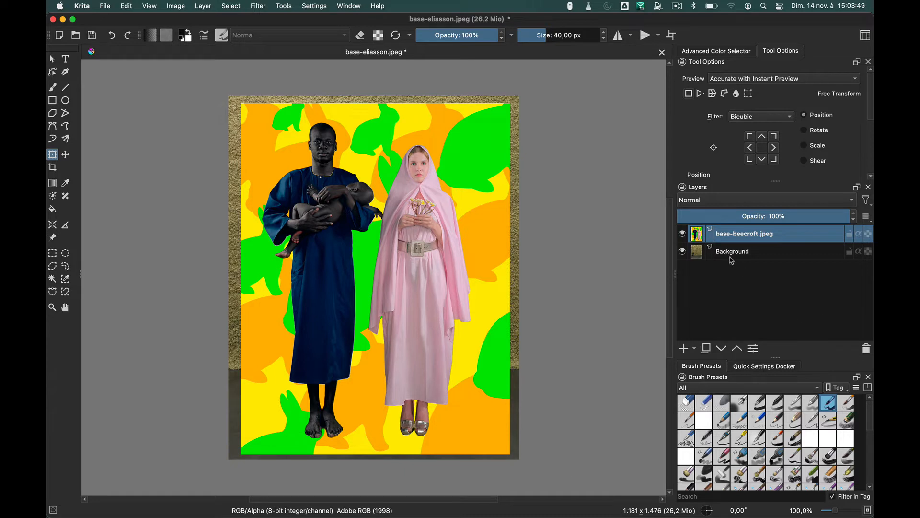
Select the yellow areas of the base-beecroft.jpeg layer with Similar Color Selection at fuzziness 7 and add a transparency mask
{"action": "left_click", "coordinate": [694, 349]}
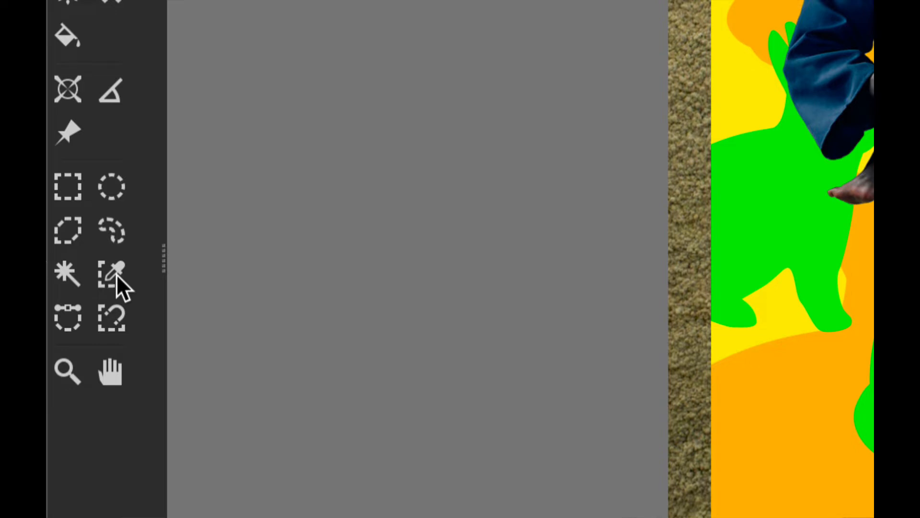
{"action": "left_click", "coordinate": [114, 290]}
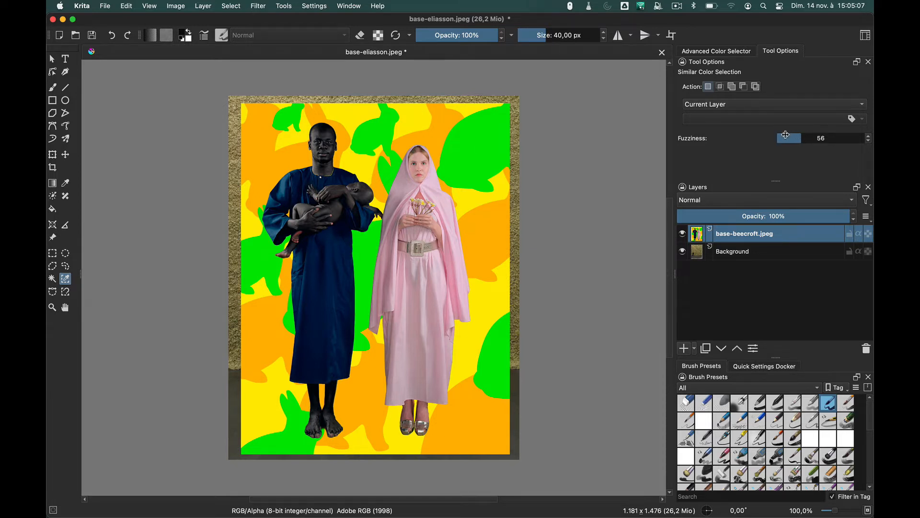
{"action": "left_click_drag", "start_coordinate": [783, 138], "coordinate": [780, 140]}
{"action": "left_click", "coordinate": [485, 303]}
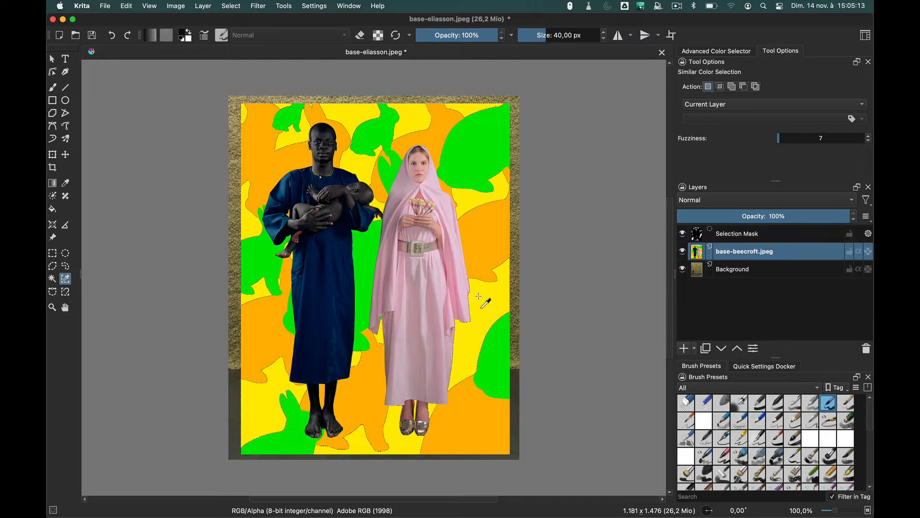
{"action": "left_click", "coordinate": [694, 350]}
{"action": "left_click", "coordinate": [747, 445]}
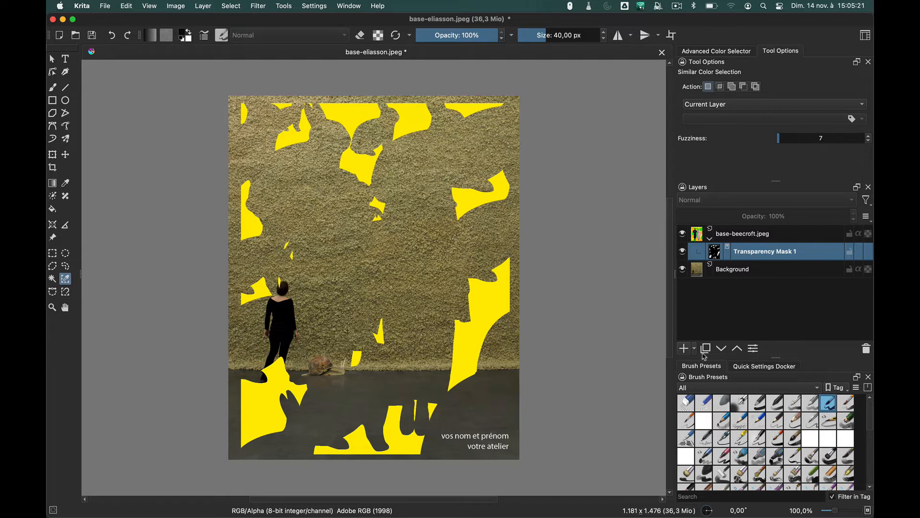
Undo the transparency mask and the yellow color selection on the base-beecroft.jpeg layer
{"action": "key", "text": "super+z"}
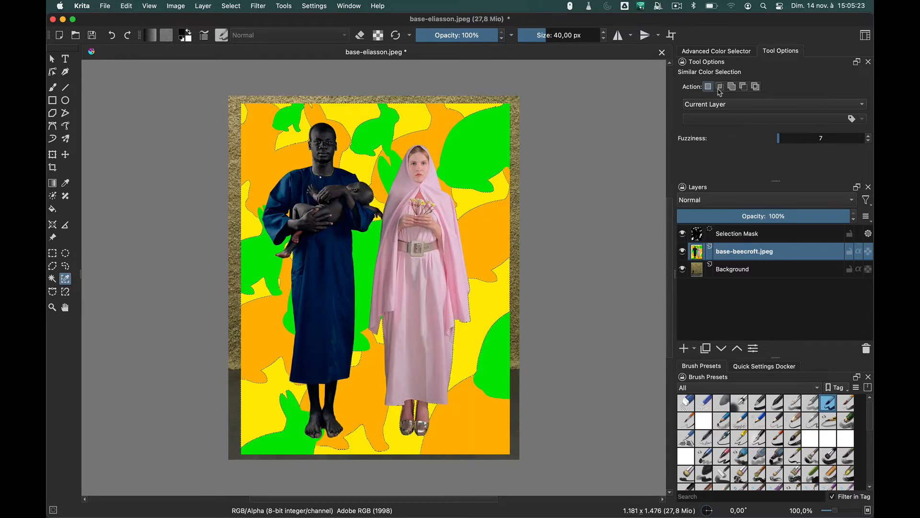
{"action": "key", "text": "super+z"}
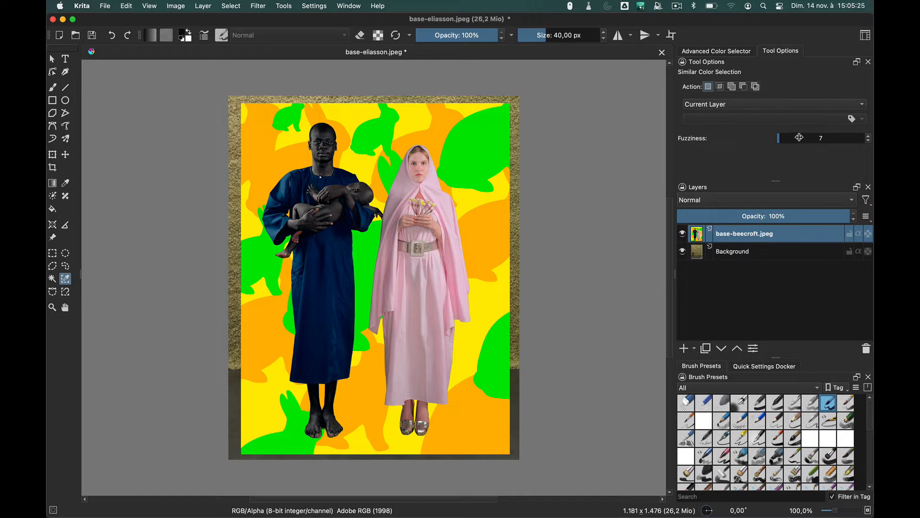
Use Similar Color Selection at fuzziness 30 on the base-beecroft.jpeg layer's yellow background, and add a transparency mask from the selection
{"action": "left_click_drag", "start_coordinate": [798, 138], "coordinate": [789, 139]}
{"action": "left_click", "coordinate": [481, 293]}
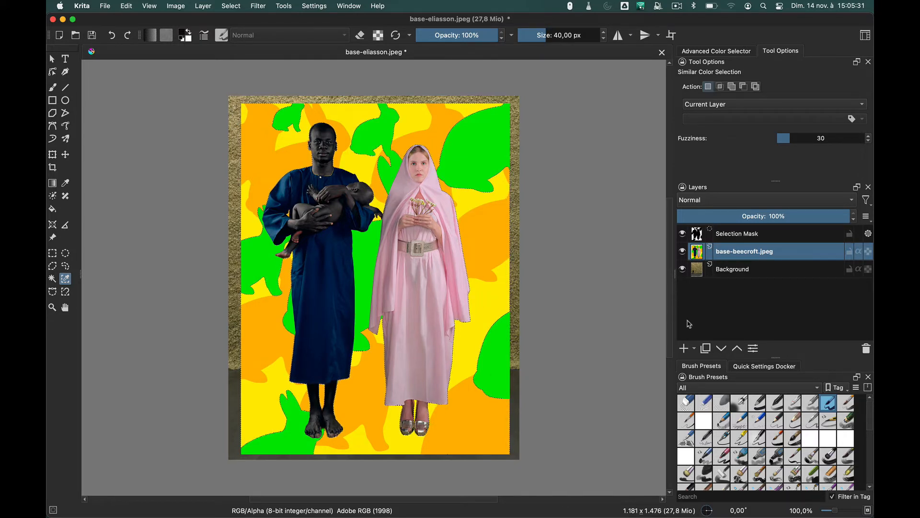
{"action": "left_click", "coordinate": [693, 349]}
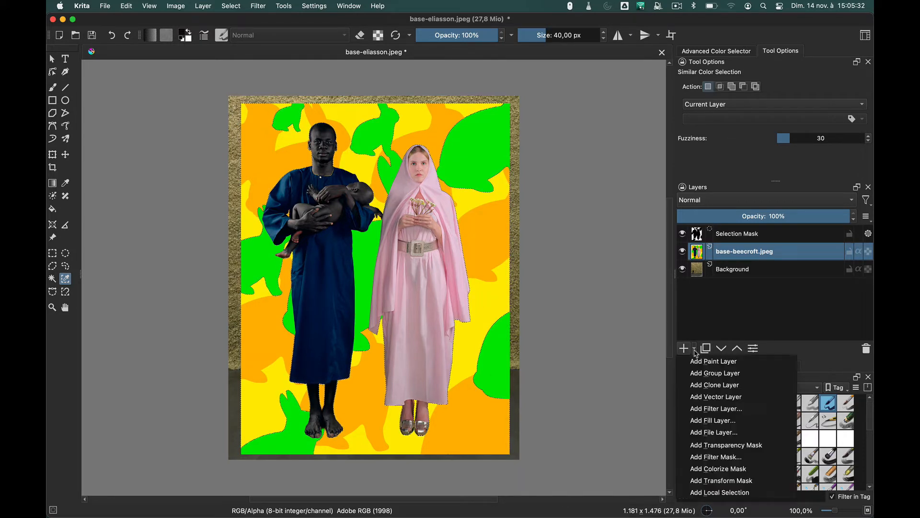
{"action": "left_click", "coordinate": [760, 445]}
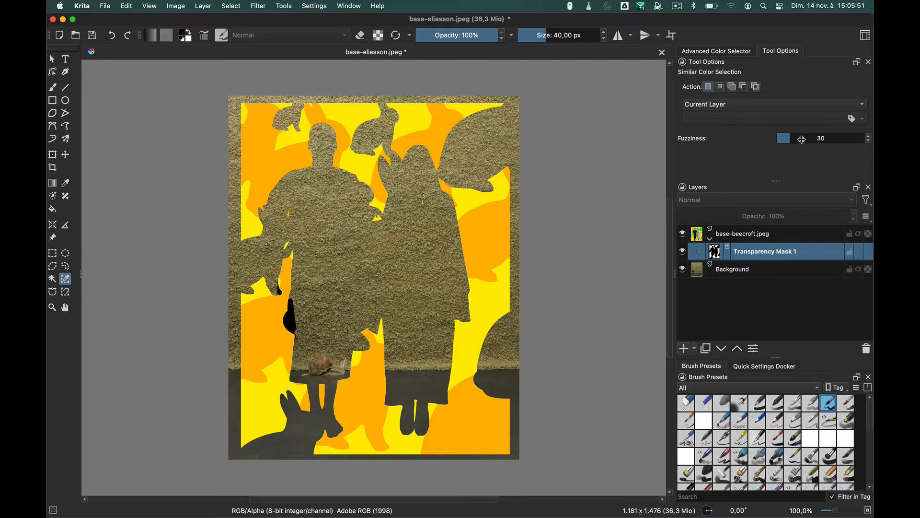
Undo the last transparency mask and add the green areas to the base-beecroft.jpeg background selection with Similar Color Selection at fuzziness 50
{"action": "key", "text": "ctrl+z"}
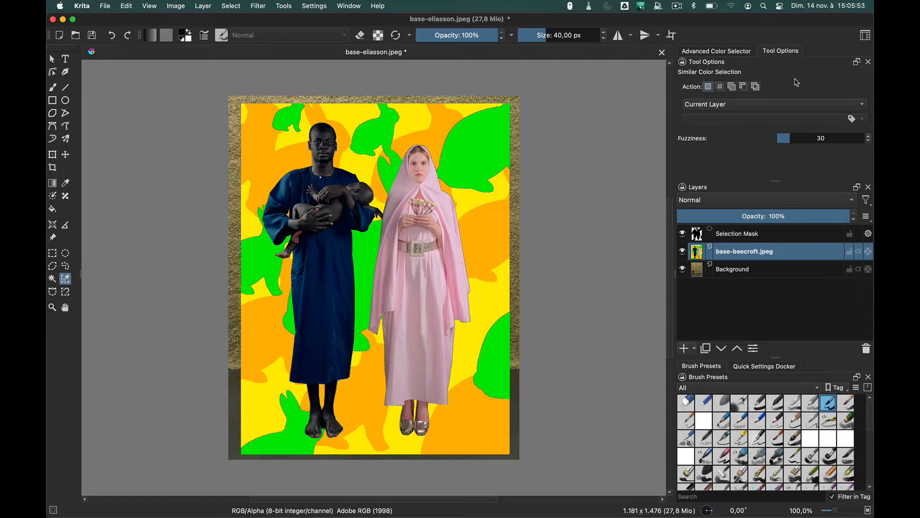
{"action": "left_click", "coordinate": [798, 138]}
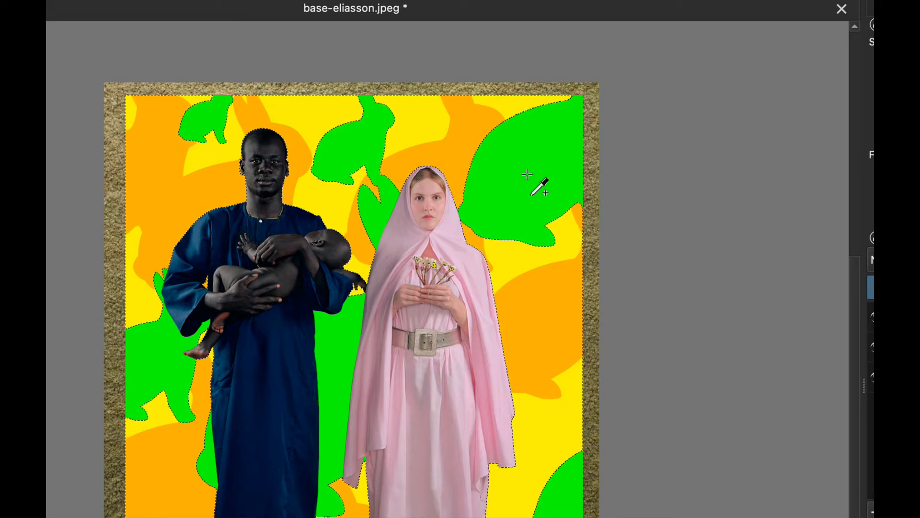
{"action": "left_click", "coordinate": [528, 174]}
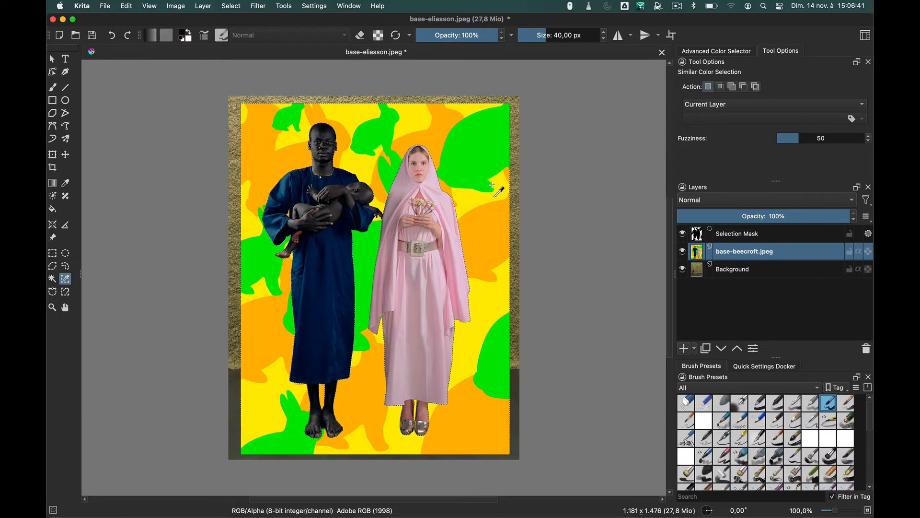
Add a transparency mask to the base-beecroft.jpeg layer from the selection and invert it to keep only the figures
{"action": "left_click", "coordinate": [695, 349]}
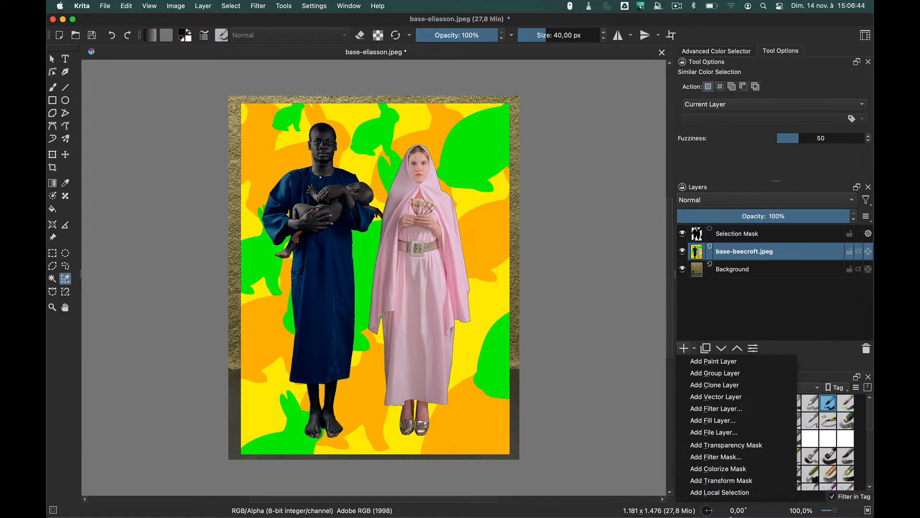
{"action": "left_click", "coordinate": [739, 451]}
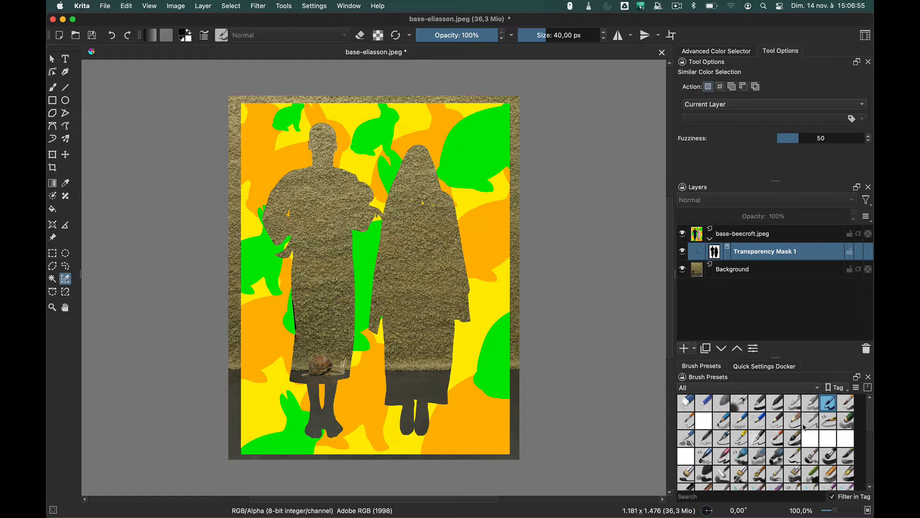
{"action": "left_click", "coordinate": [718, 257]}
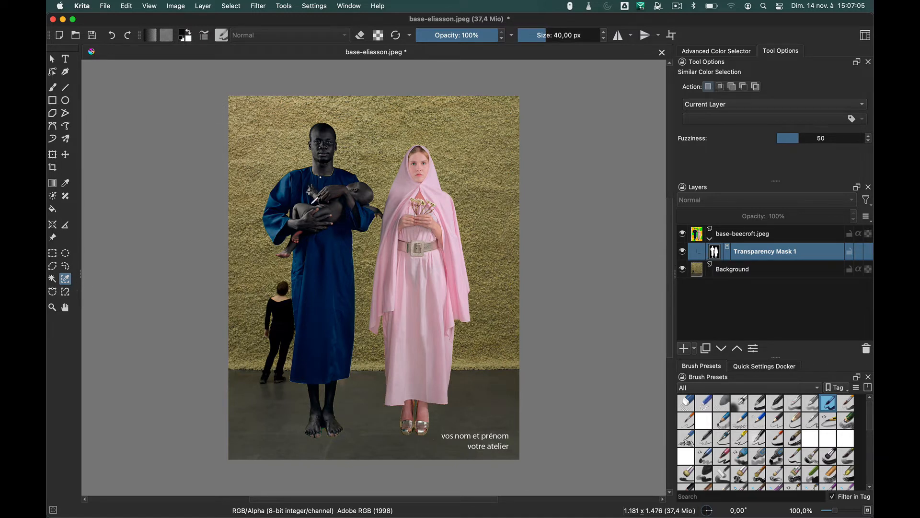
Examine the cutout edges of both figures from head to feet at up to 282.8% zoom
{"action": "key", "text": "super+equal"}
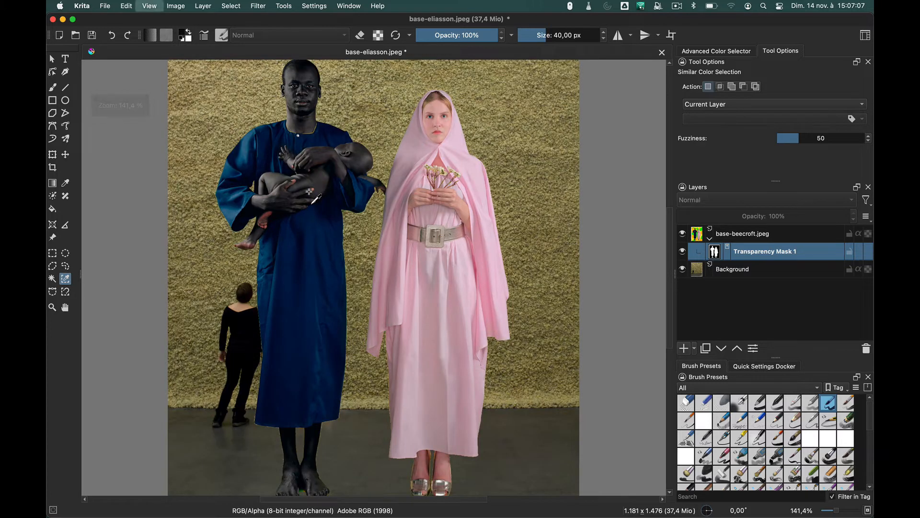
{"action": "key", "text": "super+equal"}
{"action": "scroll", "coordinate": [368, 193], "scroll_direction": "up", "scroll_amount": 5}
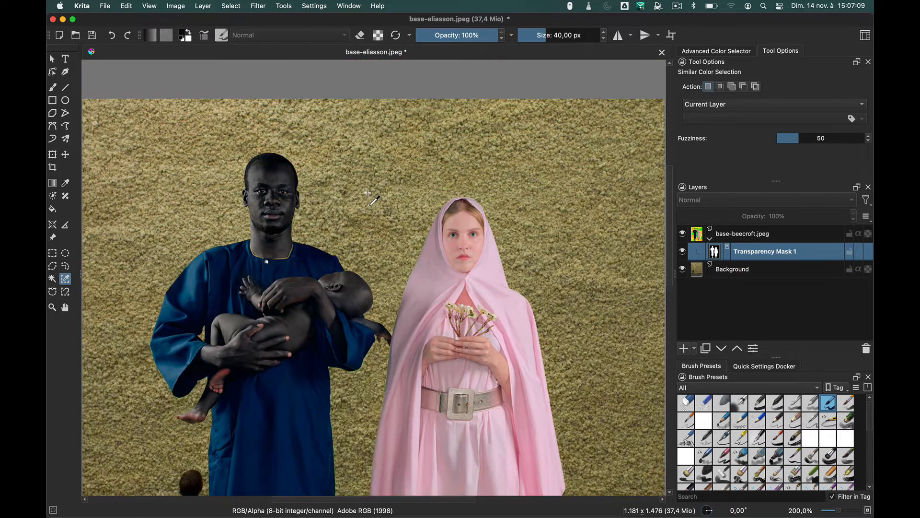
{"action": "scroll", "coordinate": [287, 245], "scroll_direction": "down", "scroll_amount": 10}
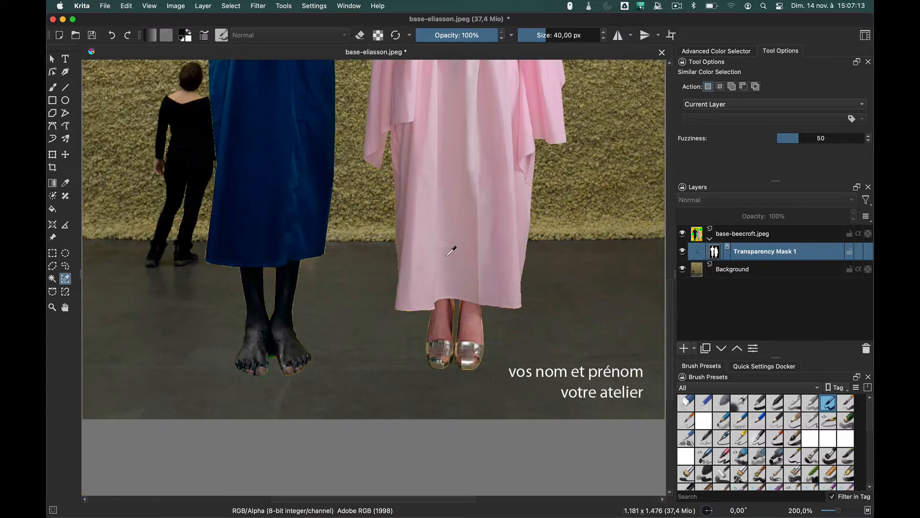
{"action": "key", "text": "plus"}
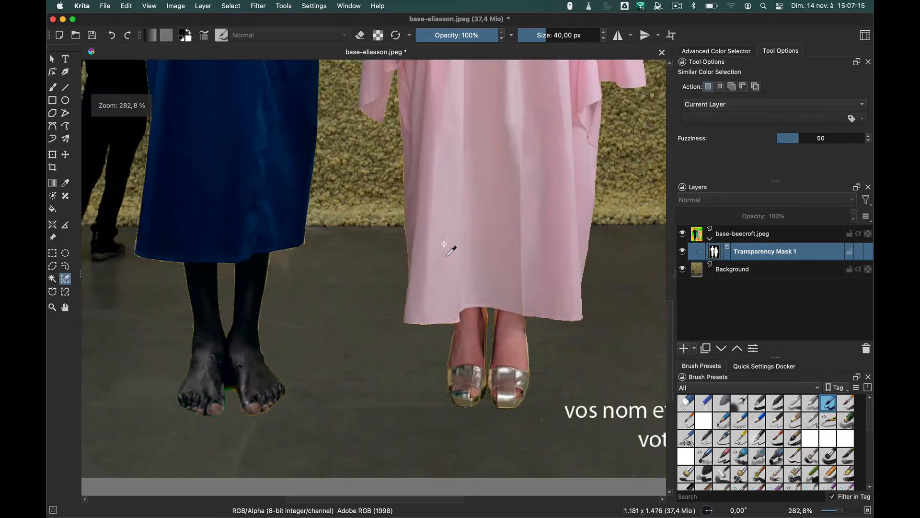
{"action": "left_click_drag", "start_coordinate": [232, 404], "coordinate": [394, 325]}
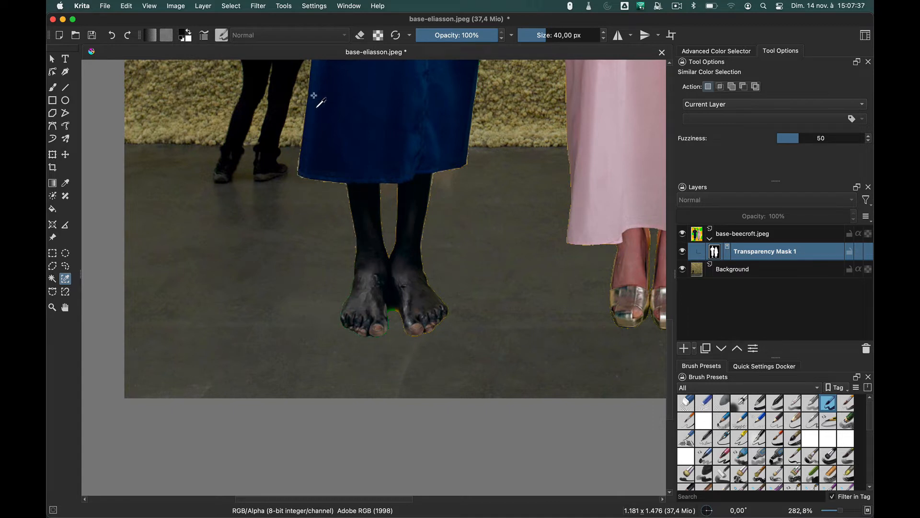
{"action": "scroll", "coordinate": [308, 348], "scroll_direction": "up", "scroll_amount": 5}
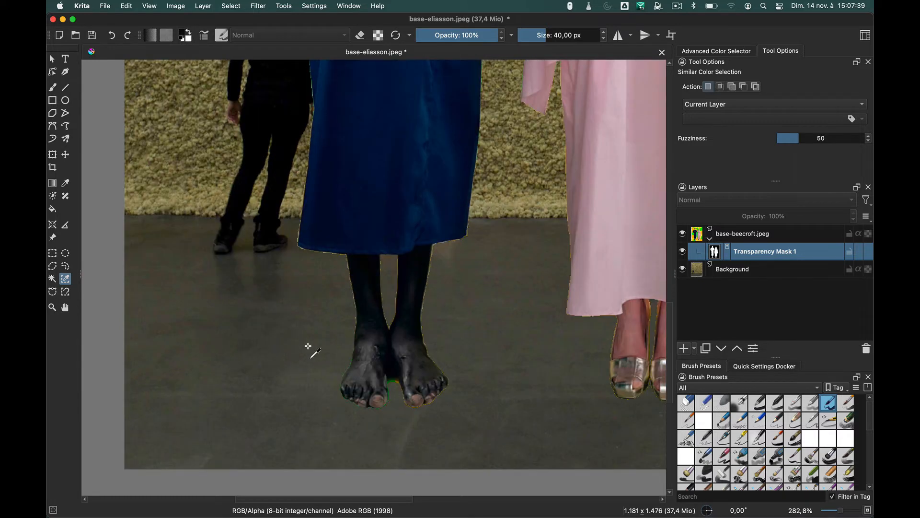
{"action": "scroll", "coordinate": [302, 356], "scroll_direction": "up", "scroll_amount": 12}
{"action": "scroll", "coordinate": [302, 365], "scroll_direction": "down", "scroll_amount": 11}
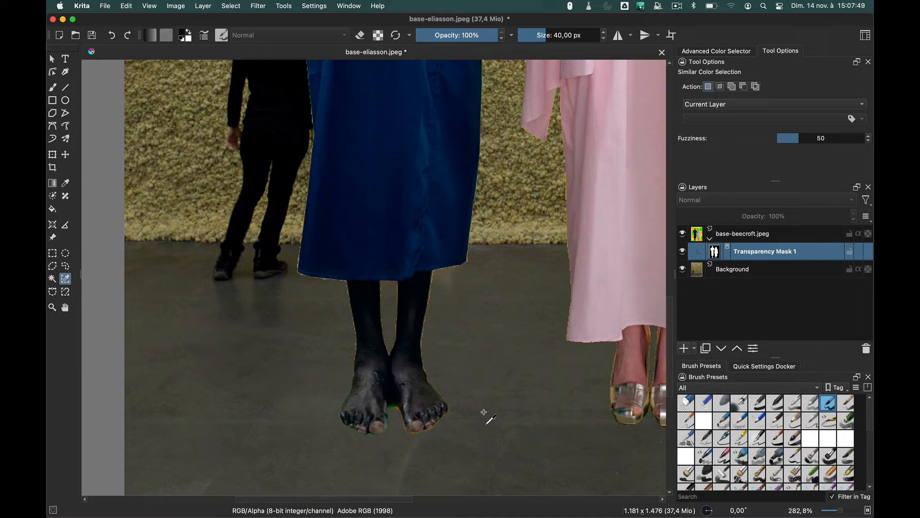
{"action": "scroll", "coordinate": [477, 426], "scroll_direction": "up", "scroll_amount": 5}
{"action": "scroll", "coordinate": [477, 425], "scroll_direction": "up", "scroll_amount": 5}
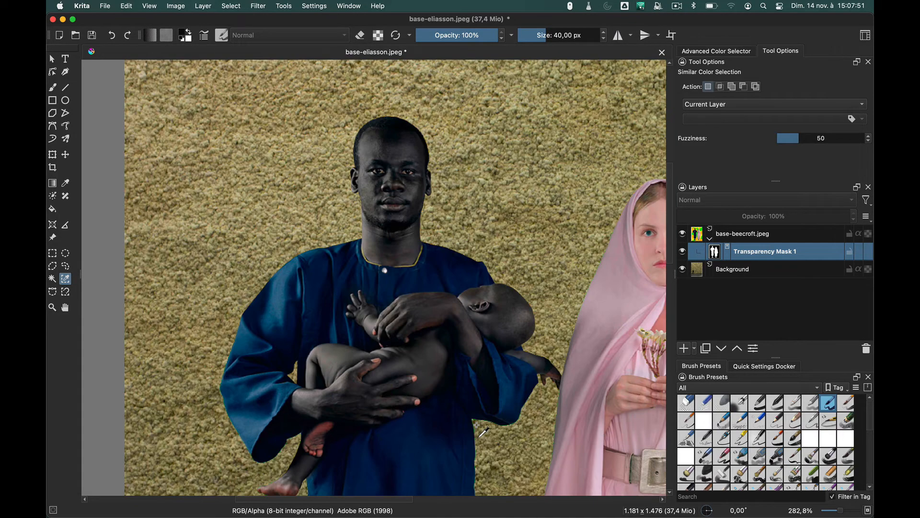
{"action": "scroll", "coordinate": [477, 425], "scroll_direction": "down", "scroll_amount": 15}
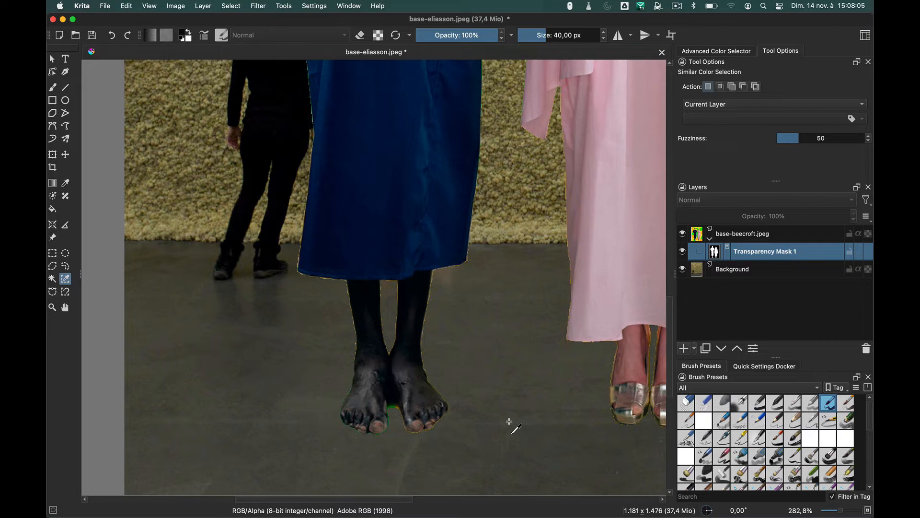
{"action": "scroll", "coordinate": [456, 224], "scroll_direction": "up", "scroll_amount": 10}
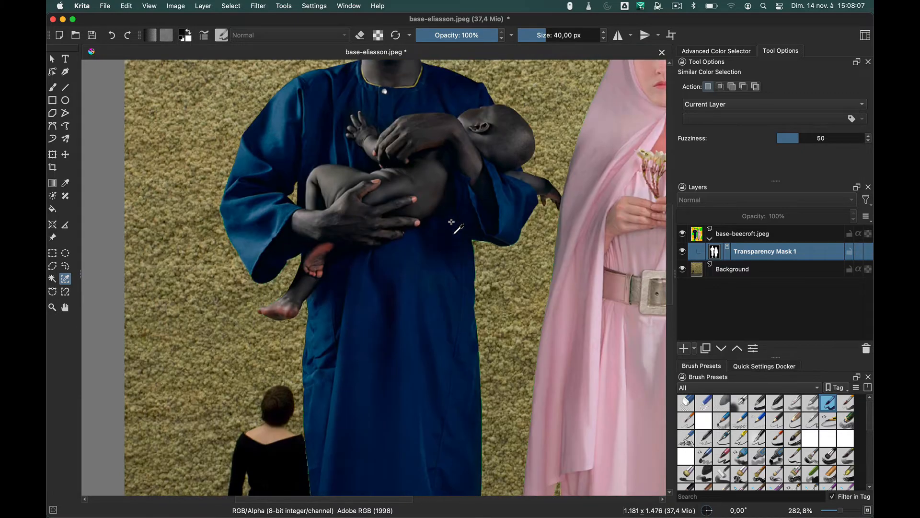
{"action": "scroll", "coordinate": [452, 222], "scroll_direction": "up", "scroll_amount": 5}
{"action": "left_click_drag", "start_coordinate": [541, 267], "coordinate": [314, 79]}
{"action": "left_click_drag", "start_coordinate": [367, 297], "coordinate": [515, 192]}
{"action": "left_click_drag", "start_coordinate": [530, 224], "coordinate": [461, 248]}
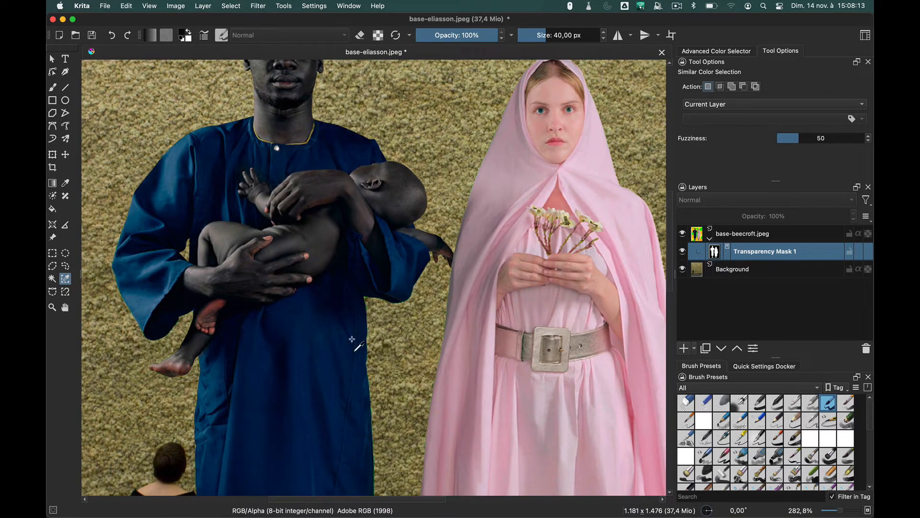
Inspect the colored fringe along the blue robe's hem and the legs at 565.7% zoom
{"action": "scroll", "coordinate": [404, 187], "scroll_direction": "down", "scroll_amount": 10}
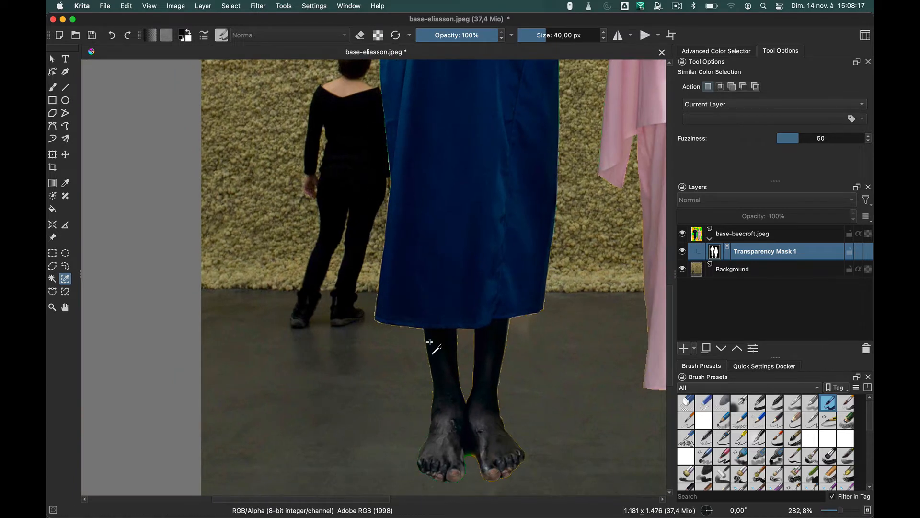
{"action": "key", "text": "plus"}
{"action": "key", "text": "plus"}
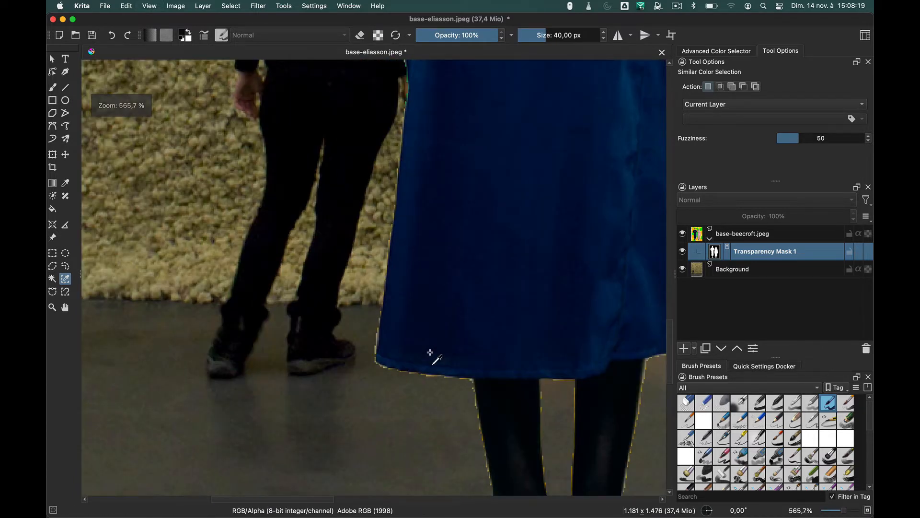
{"action": "left_click_drag", "start_coordinate": [430, 353], "coordinate": [338, 266]}
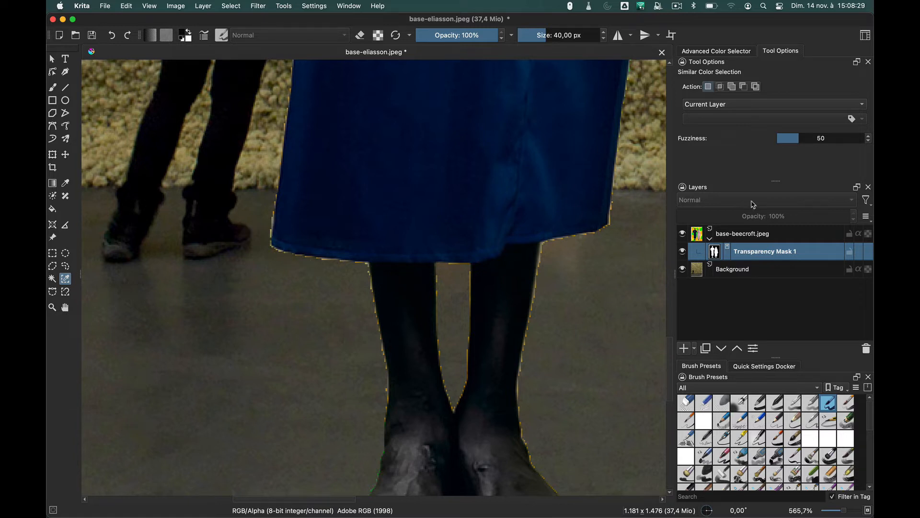
Select the base-beecroft.jpeg layer, review the available selection commands, and check the remaining fringe around the figures
{"action": "left_click", "coordinate": [751, 235]}
{"action": "scroll", "coordinate": [523, 318], "scroll_direction": "down", "scroll_amount": 5}
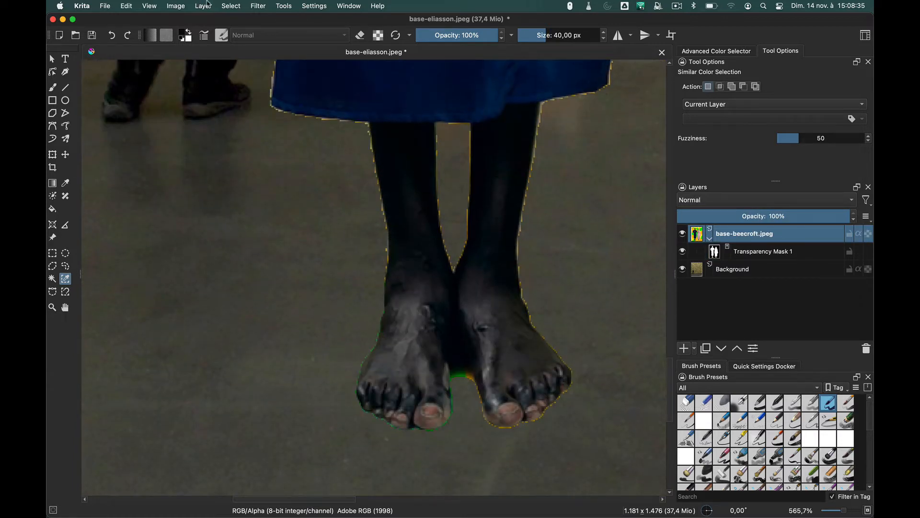
{"action": "left_click", "coordinate": [229, 6]}
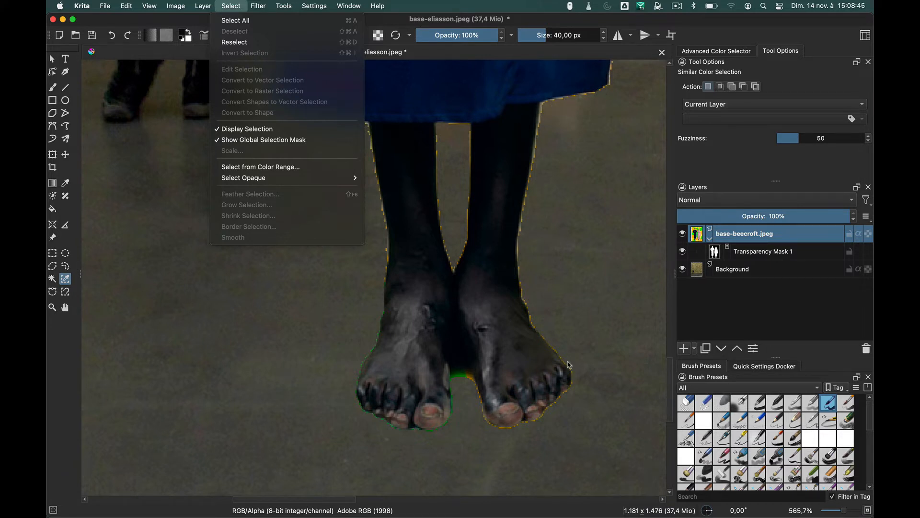
{"action": "key", "text": "Escape"}
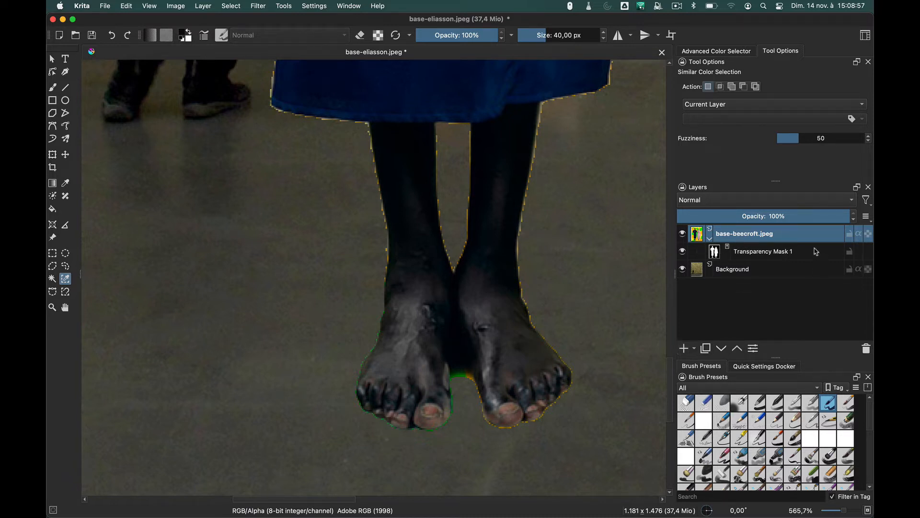
{"action": "scroll", "coordinate": [412, 312], "scroll_direction": "up", "scroll_amount": 5}
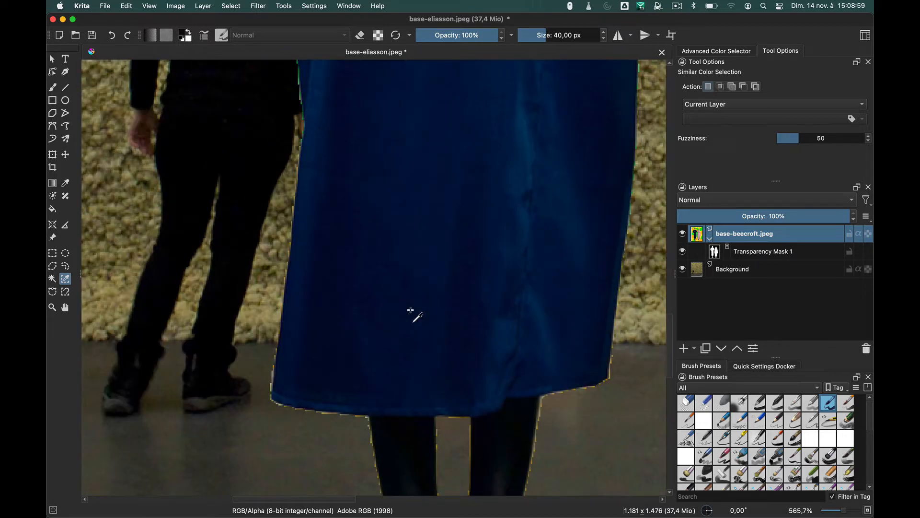
{"action": "scroll", "coordinate": [410, 311], "scroll_direction": "down", "scroll_amount": 4}
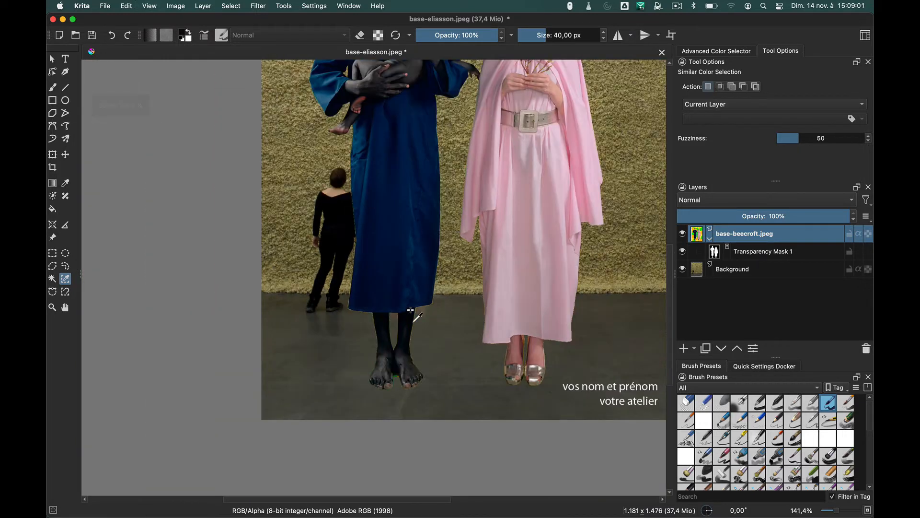
{"action": "scroll", "coordinate": [419, 298], "scroll_direction": "up", "scroll_amount": 5}
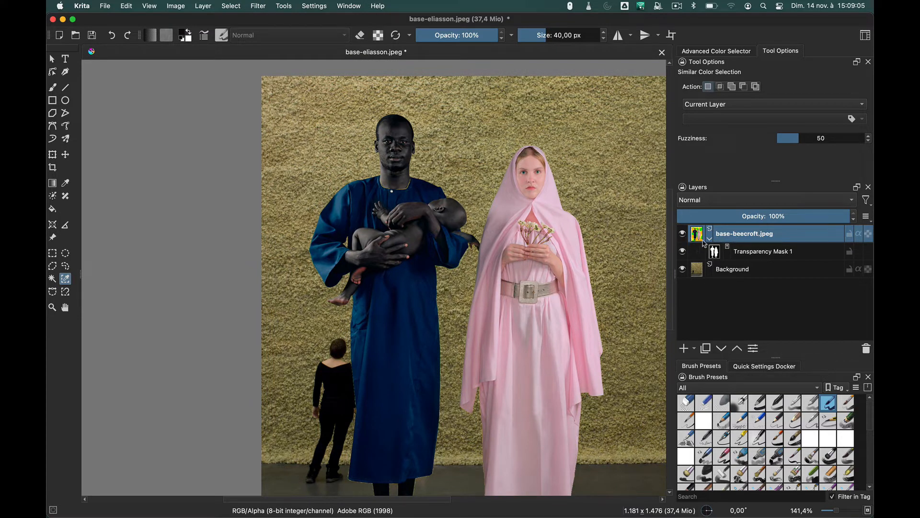
Hide the base-beecroft.jpeg layer and add a filter mask to the Background layer
{"action": "left_click", "coordinate": [682, 233]}
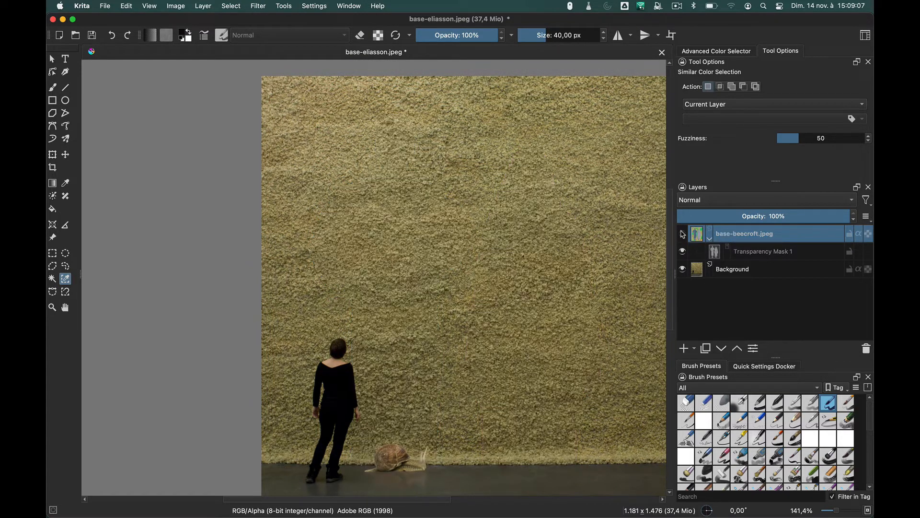
{"action": "left_click", "coordinate": [742, 271]}
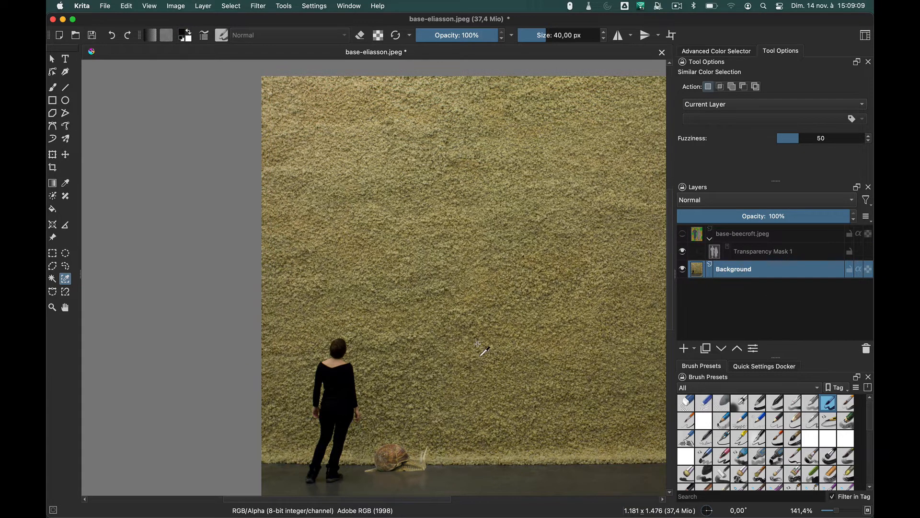
{"action": "scroll", "coordinate": [484, 350], "scroll_direction": "down", "scroll_amount": 2}
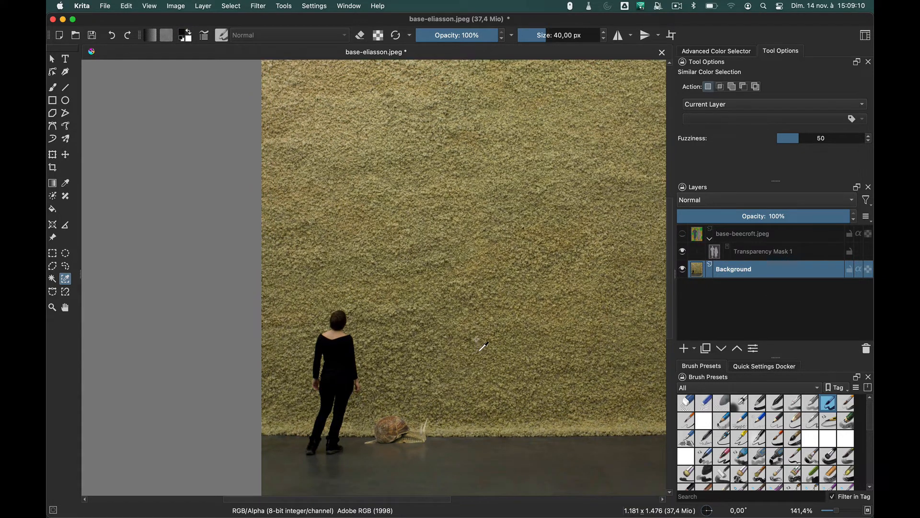
{"action": "left_click", "coordinate": [695, 349]}
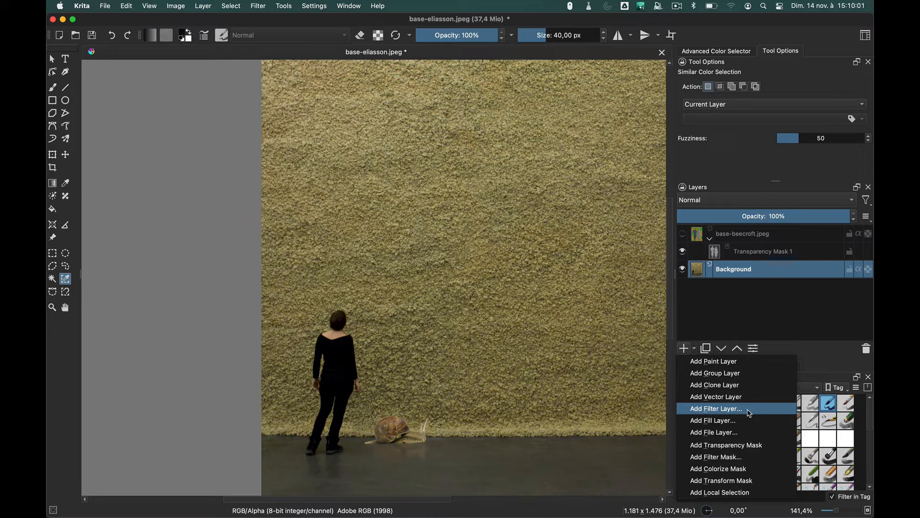
{"action": "left_click", "coordinate": [728, 458]}
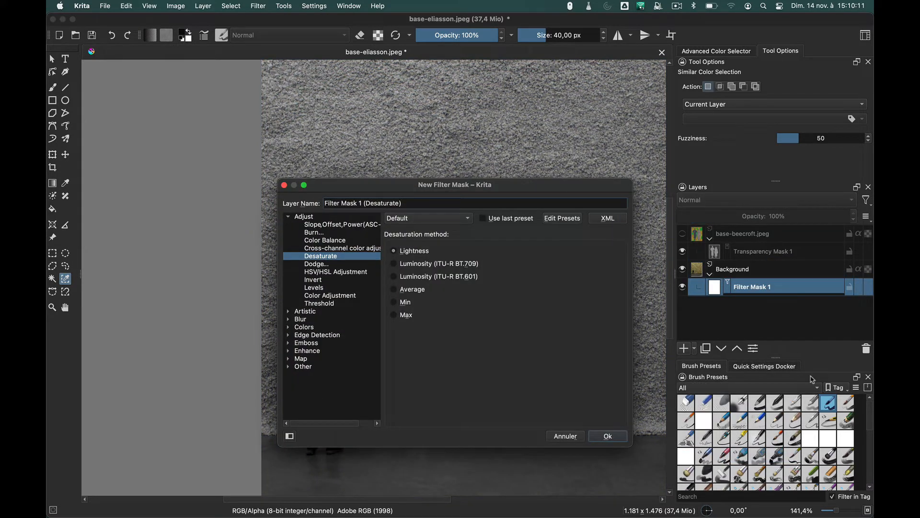
Make the Background layer's filter mask an HSV/HSL Adjustment with the hue set to -157
{"action": "left_click_drag", "start_coordinate": [506, 188], "coordinate": [319, 159]}
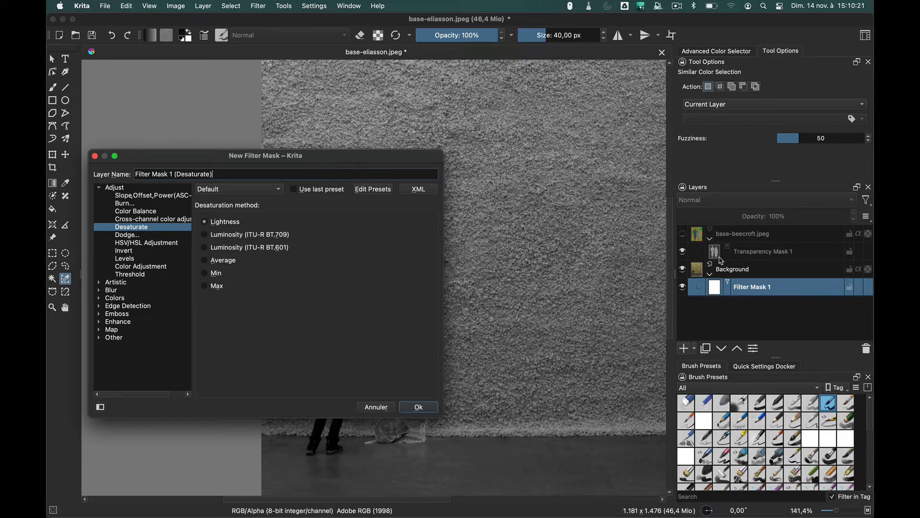
{"action": "left_click_drag", "start_coordinate": [400, 159], "coordinate": [460, 193]}
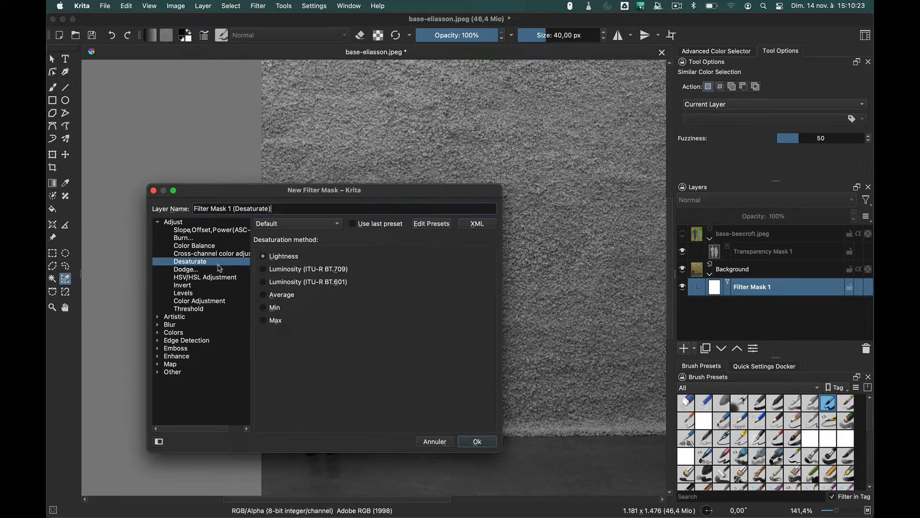
{"action": "left_click", "coordinate": [202, 278]}
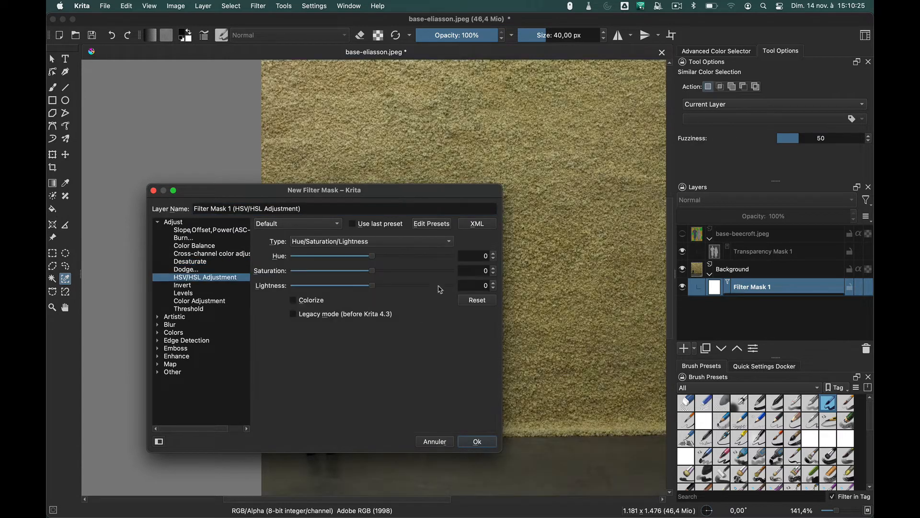
{"action": "left_click", "coordinate": [320, 262]}
{"action": "left_click_drag", "start_coordinate": [367, 258], "coordinate": [300, 257]}
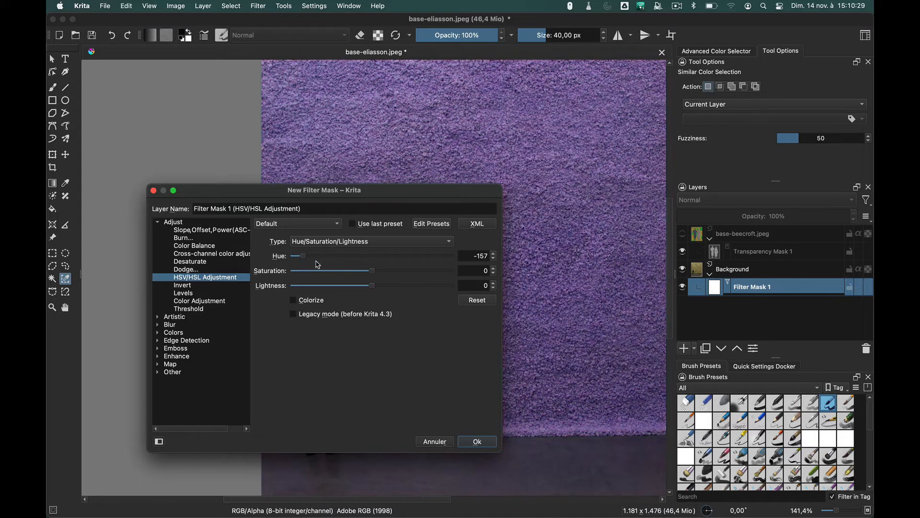
{"action": "left_click", "coordinate": [480, 441]}
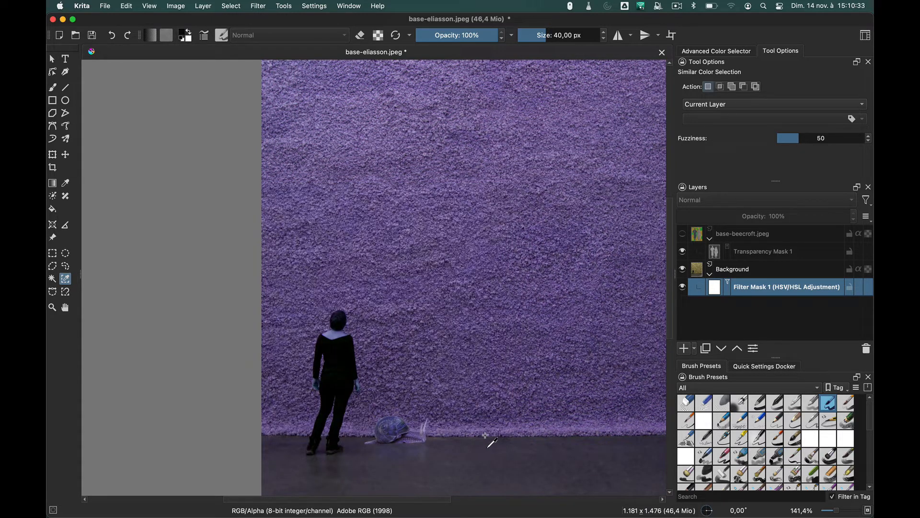
Paint a broad black stroke directly on the Background layer with a 226.91 px brush, and undo the stroke
{"action": "left_click", "coordinate": [697, 272]}
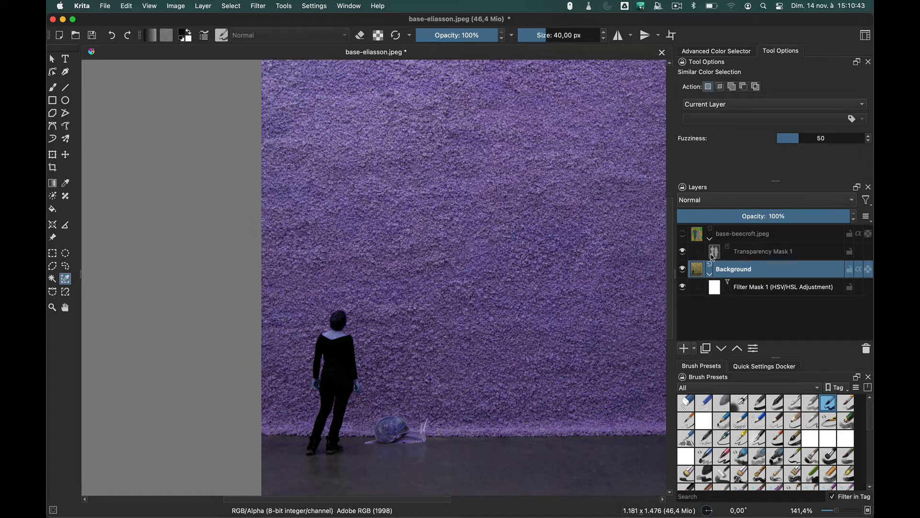
{"action": "mouse_move", "coordinate": [715, 257]}
{"action": "mouse_move", "coordinate": [714, 291]}
{"action": "left_click", "coordinate": [52, 87]}
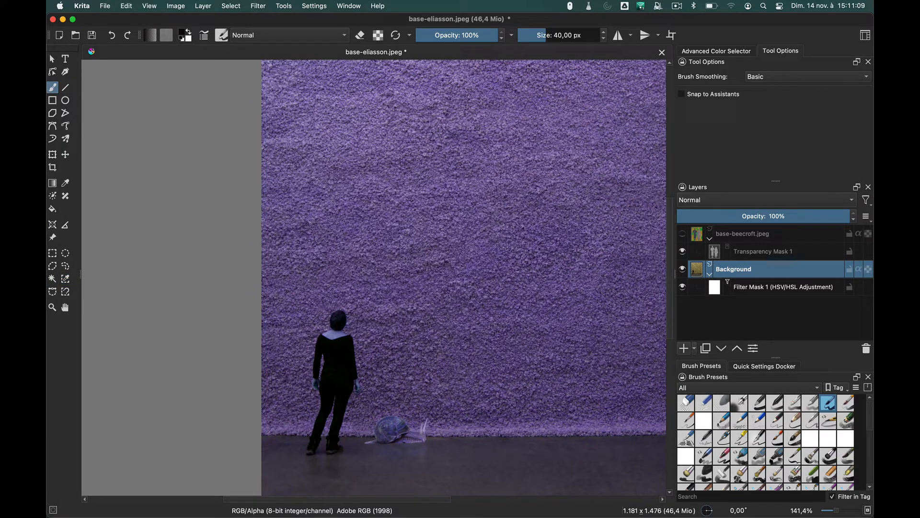
{"action": "left_click_drag", "start_coordinate": [466, 459], "coordinate": [534, 456], "text": "shift"}
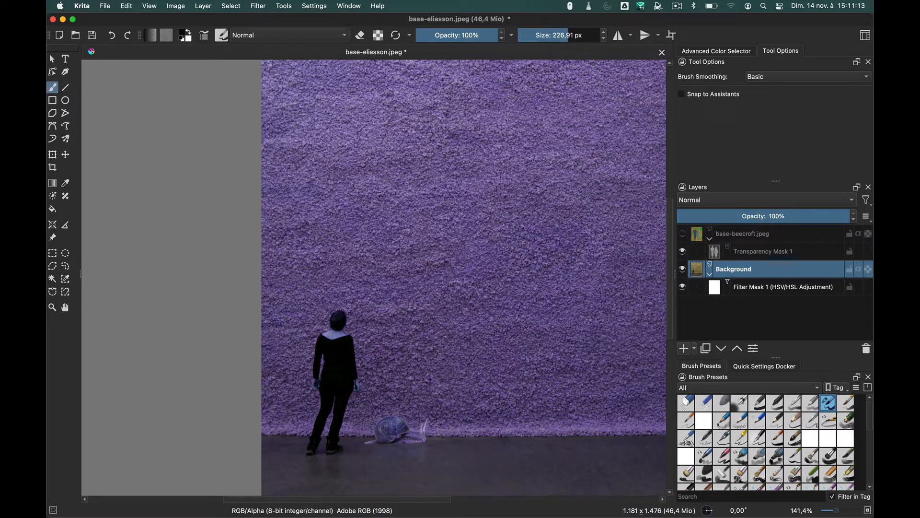
{"action": "mouse_move", "coordinate": [581, 122]}
{"action": "left_mouse_down"}
{"action": "mouse_move", "coordinate": [485, 161]}
{"action": "mouse_move", "coordinate": [492, 245]}
{"action": "left_mouse_up"}
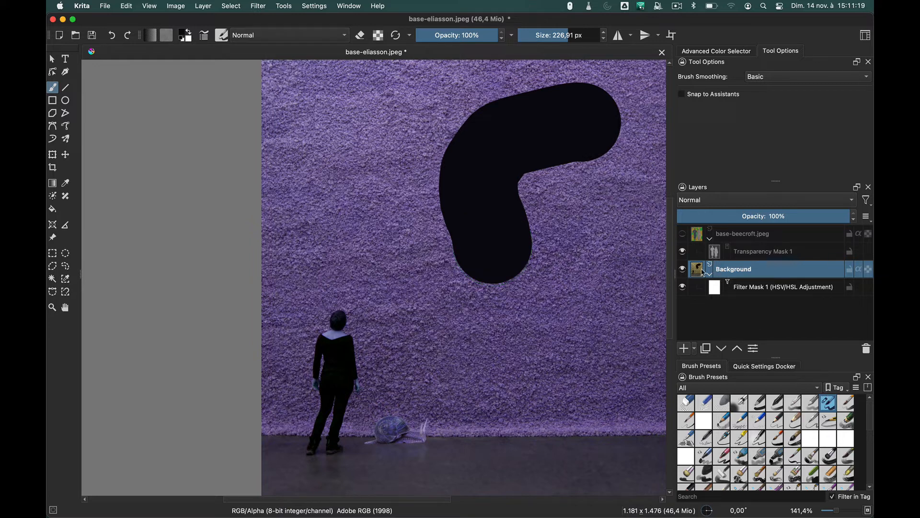
{"action": "key", "text": "super+z"}
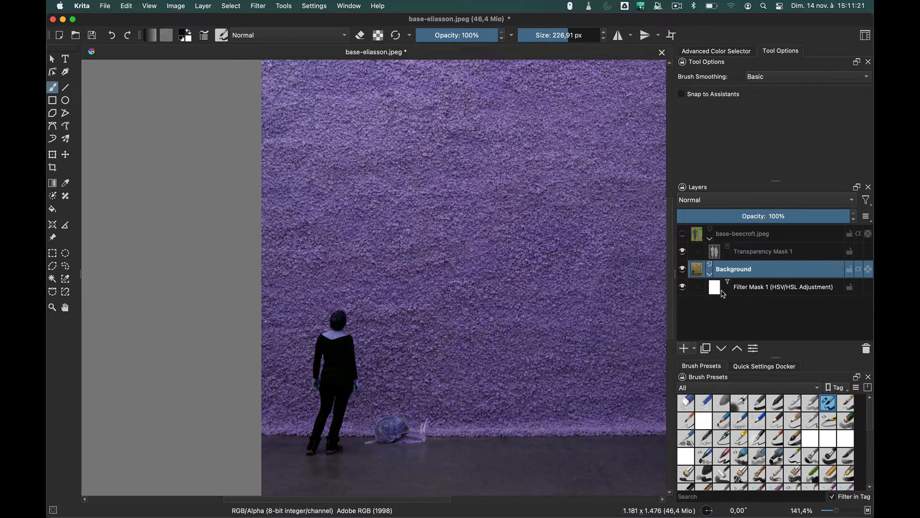
Paint a black S-shaped stroke on the HSV/HSL filter mask down to the snail, and undo it
{"action": "left_click", "coordinate": [723, 294]}
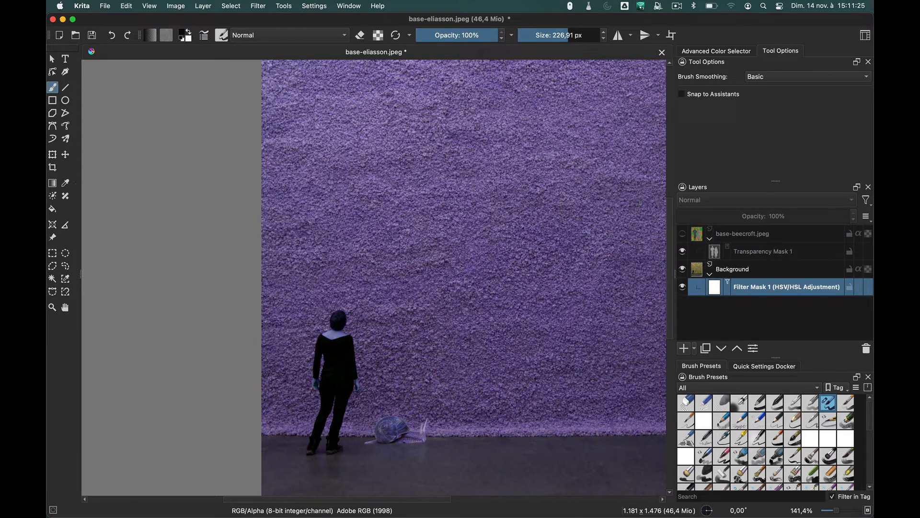
{"action": "mouse_move", "coordinate": [580, 163]}
{"action": "left_mouse_down"}
{"action": "mouse_move", "coordinate": [471, 141]}
{"action": "mouse_move", "coordinate": [435, 176]}
{"action": "mouse_move", "coordinate": [505, 315]}
{"action": "mouse_move", "coordinate": [466, 409]}
{"action": "mouse_move", "coordinate": [368, 437]}
{"action": "left_mouse_up"}
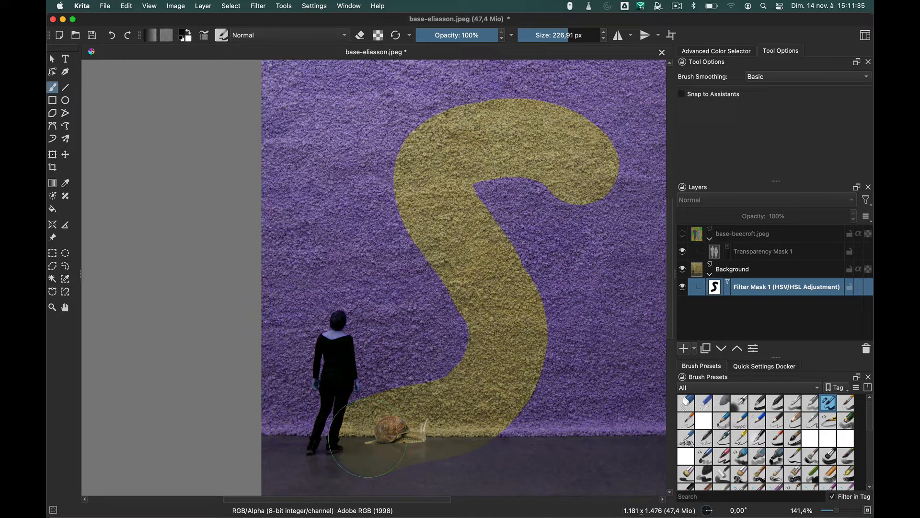
{"action": "key", "text": "super+z"}
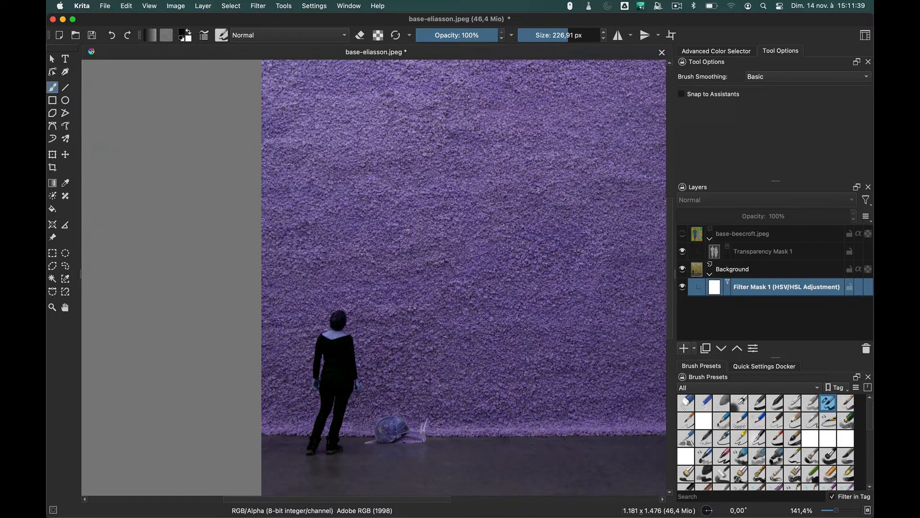
Fill the HSV/HSL filter mask with a linear Foreground to Background gradient running diagonally from the wall's lower right to its upper left
{"action": "left_click", "coordinate": [53, 182]}
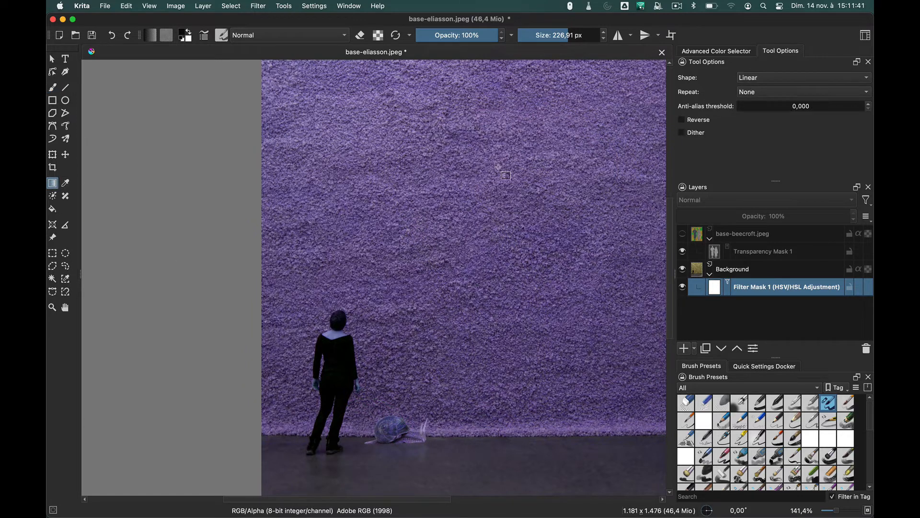
{"action": "left_click", "coordinate": [153, 41]}
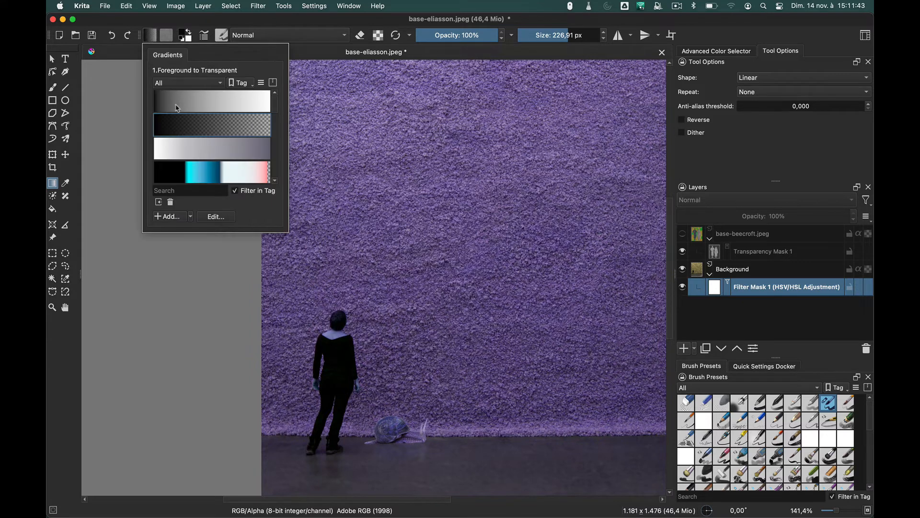
{"action": "left_click", "coordinate": [223, 108]}
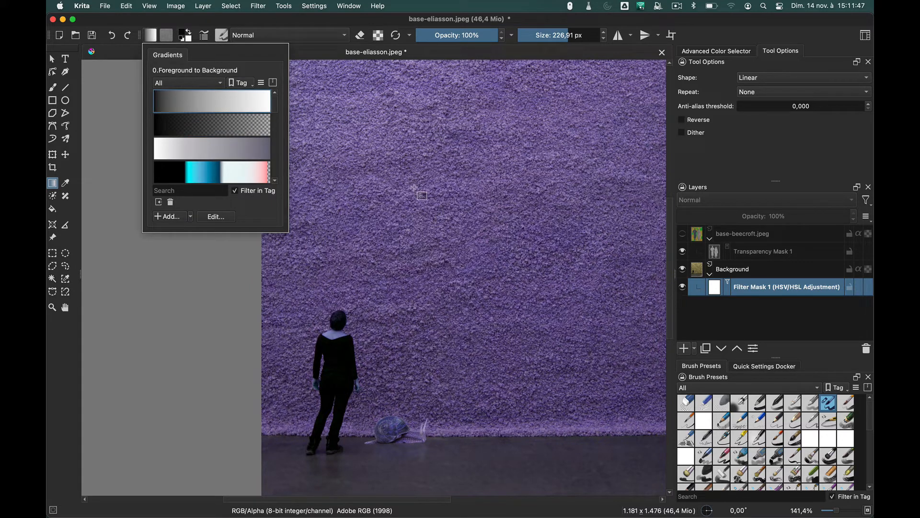
{"action": "left_click", "coordinate": [428, 200]}
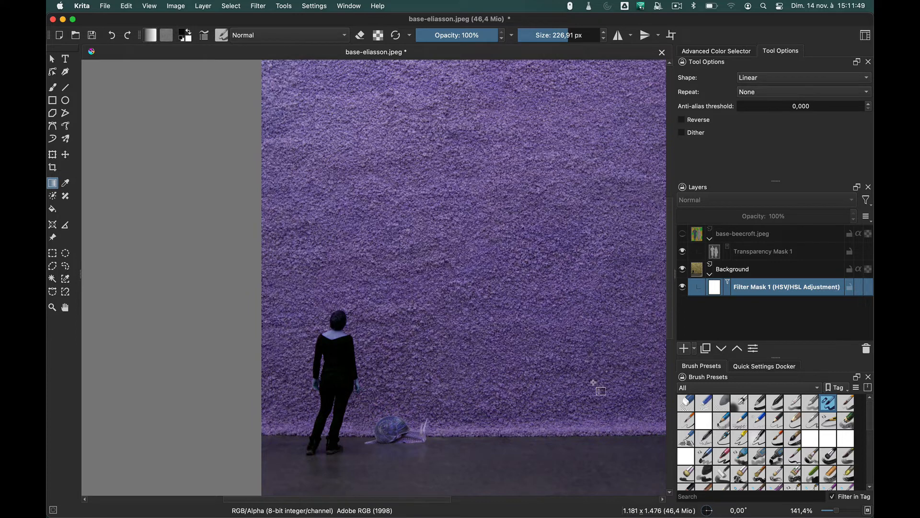
{"action": "left_click_drag", "start_coordinate": [590, 390], "coordinate": [289, 83]}
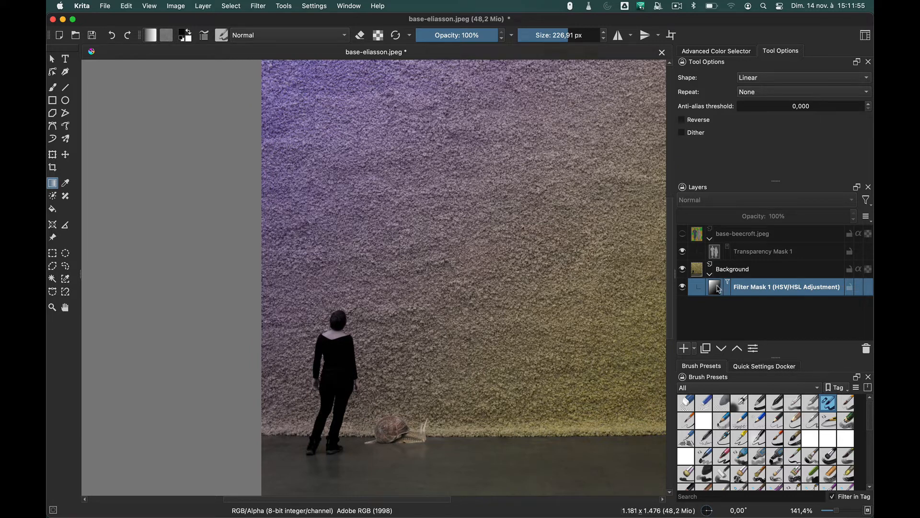
{"action": "mouse_move", "coordinate": [718, 290]}
Paint a winding white brush stroke over the filter mask's gradient, and undo both the stroke and the gradient
{"action": "left_click", "coordinate": [52, 86]}
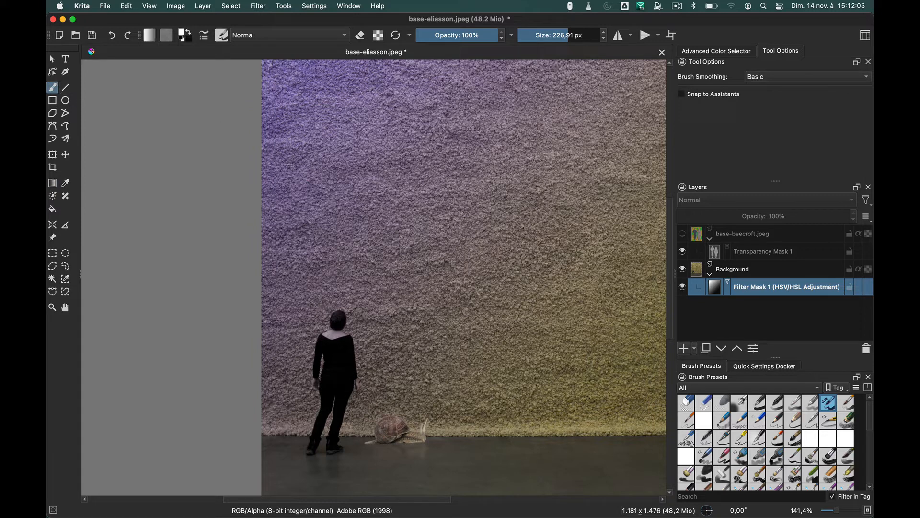
{"action": "mouse_move", "coordinate": [450, 196]}
{"action": "left_mouse_down"}
{"action": "mouse_move", "coordinate": [432, 244]}
{"action": "mouse_move", "coordinate": [460, 379]}
{"action": "mouse_move", "coordinate": [541, 460]}
{"action": "mouse_move", "coordinate": [575, 468]}
{"action": "left_mouse_up"}
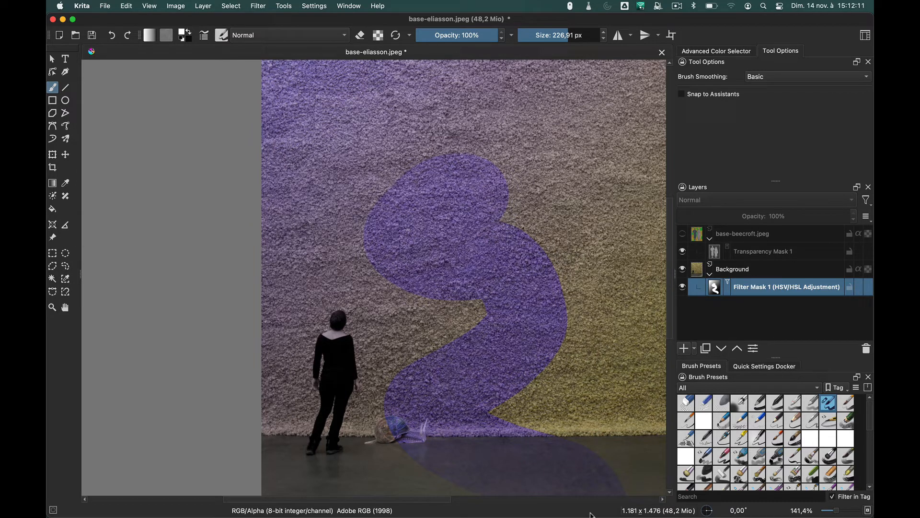
{"action": "key", "text": "ctrl+z"}
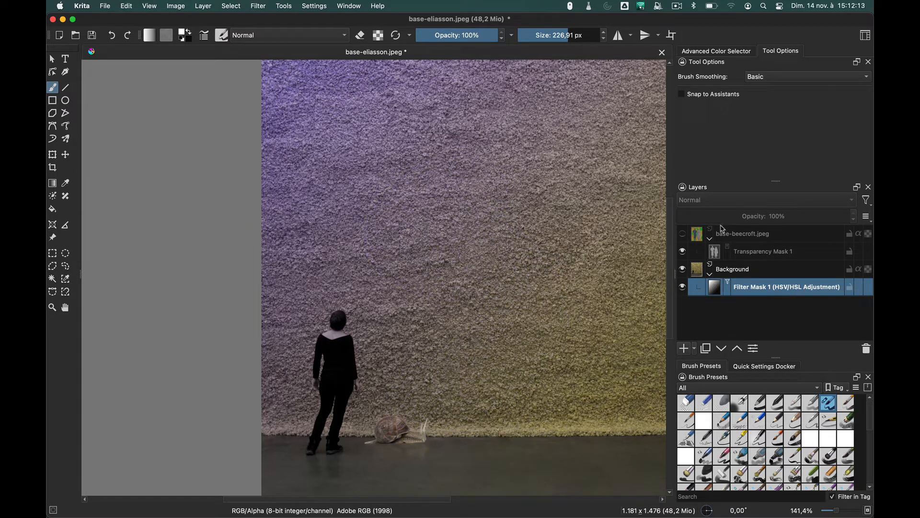
{"action": "key", "text": "super+z"}
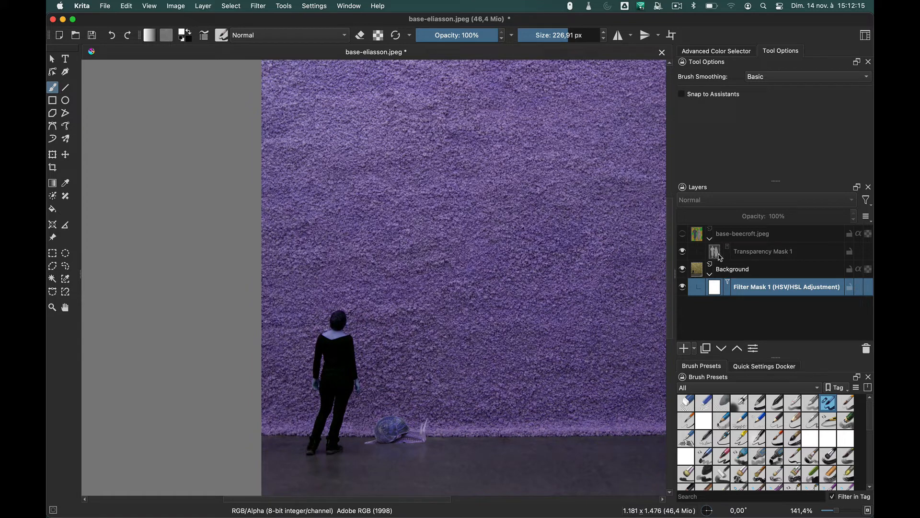
Delete the HSV/HSL filter mask from the Background layer, and show and select the base-beecroft.jpeg layer
{"action": "mouse_move", "coordinate": [715, 259]}
{"action": "left_click", "coordinate": [866, 350]}
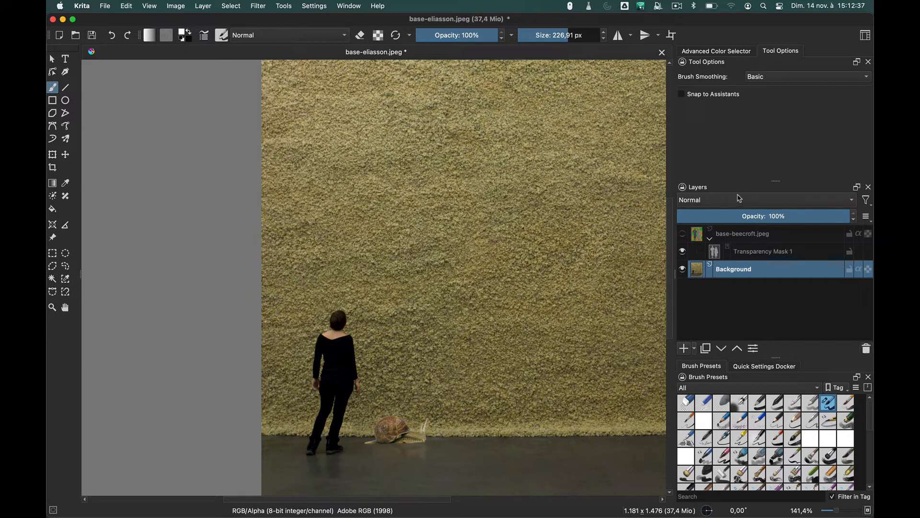
{"action": "scroll", "coordinate": [446, 215], "scroll_direction": "right", "scroll_amount": 5}
{"action": "scroll", "coordinate": [483, 215], "scroll_direction": "left", "scroll_amount": 5}
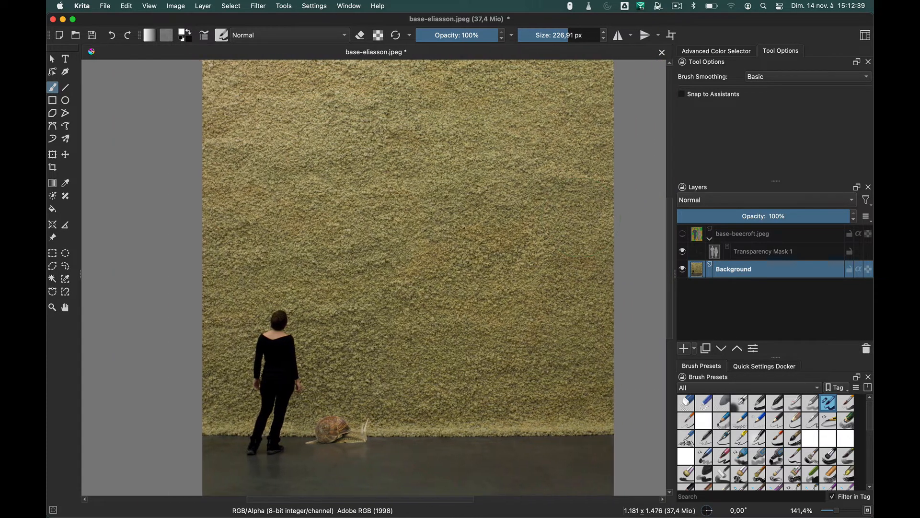
{"action": "scroll", "coordinate": [483, 215], "scroll_direction": "right", "scroll_amount": 3}
{"action": "scroll", "coordinate": [484, 215], "scroll_direction": "up", "scroll_amount": 3}
{"action": "scroll", "coordinate": [370, 278], "scroll_direction": "down", "scroll_amount": 4}
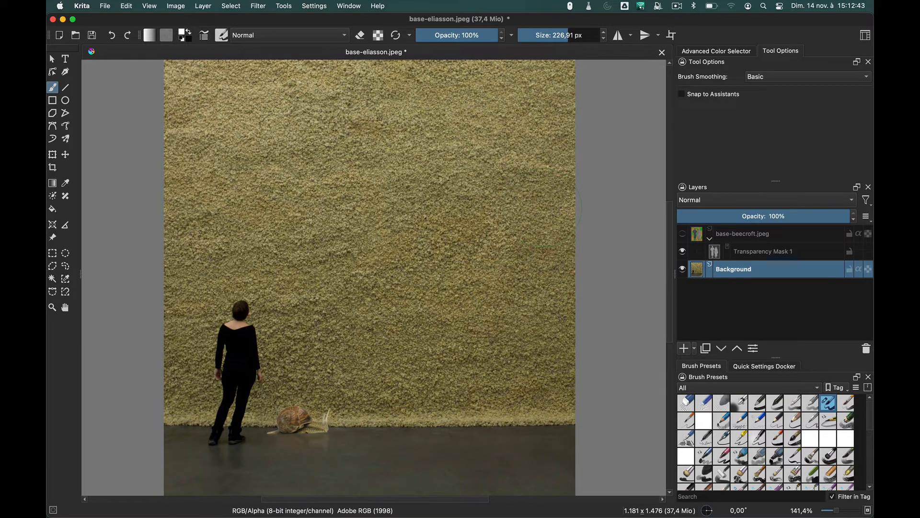
{"action": "left_click", "coordinate": [682, 235]}
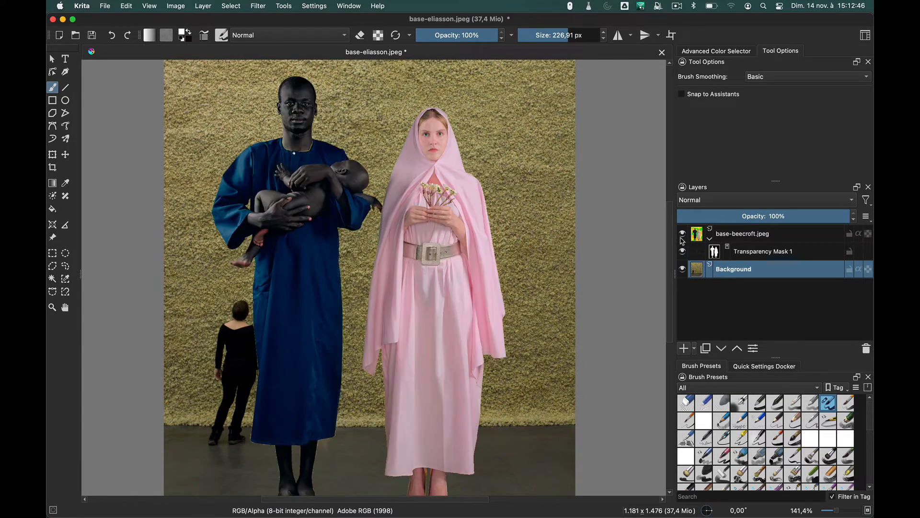
{"action": "left_click", "coordinate": [722, 235]}
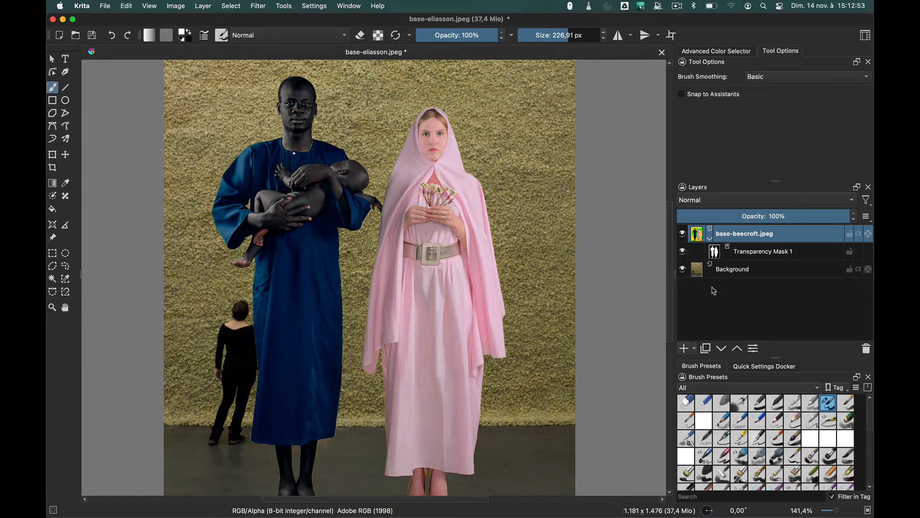
Reduce the brush size to 21.91 px while viewing the blue-robed figure's bare feet at 400% zoom
{"action": "scroll", "coordinate": [555, 192], "scroll_direction": "down", "scroll_amount": 5}
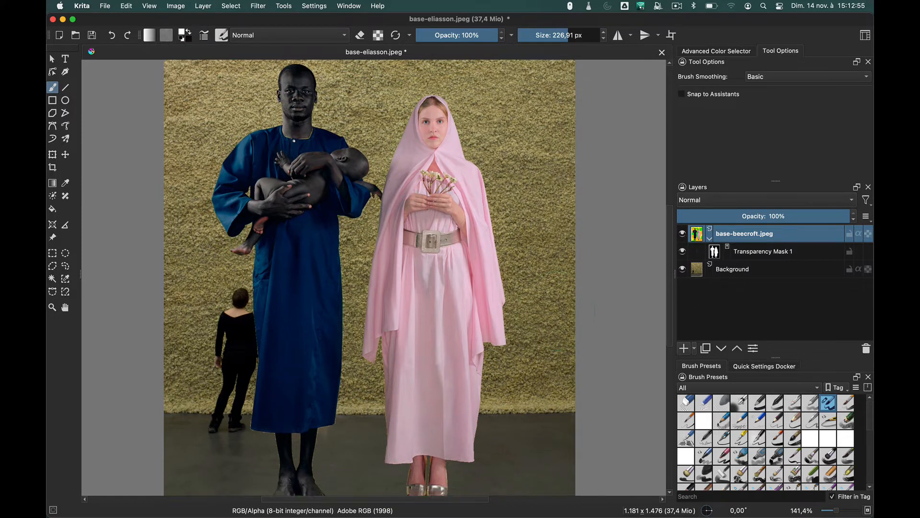
{"action": "key", "text": "plus"}
{"action": "key", "text": "plus"}
{"action": "key", "text": "plus"}
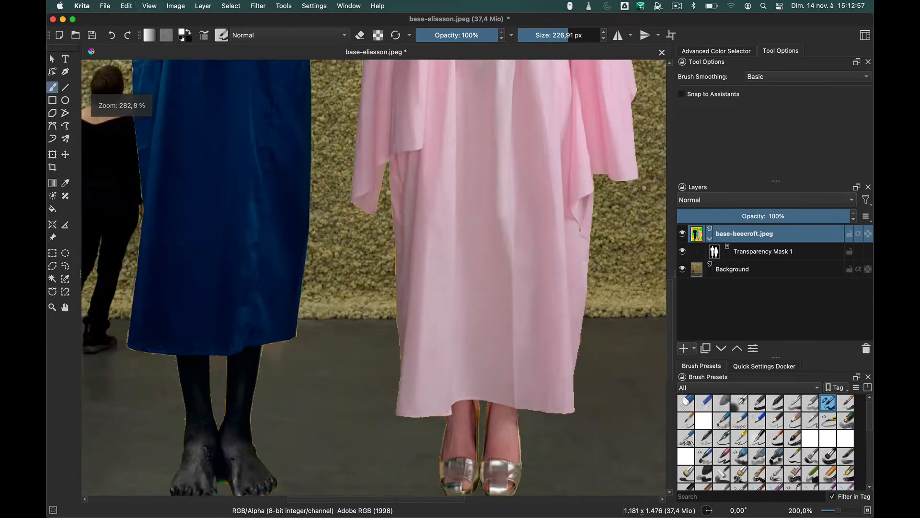
{"action": "mouse_move", "coordinate": [214, 374]}
{"action": "left_mouse_down"}
{"action": "mouse_move", "coordinate": [359, 195]}
{"action": "mouse_move", "coordinate": [385, 139]}
{"action": "left_mouse_up"}
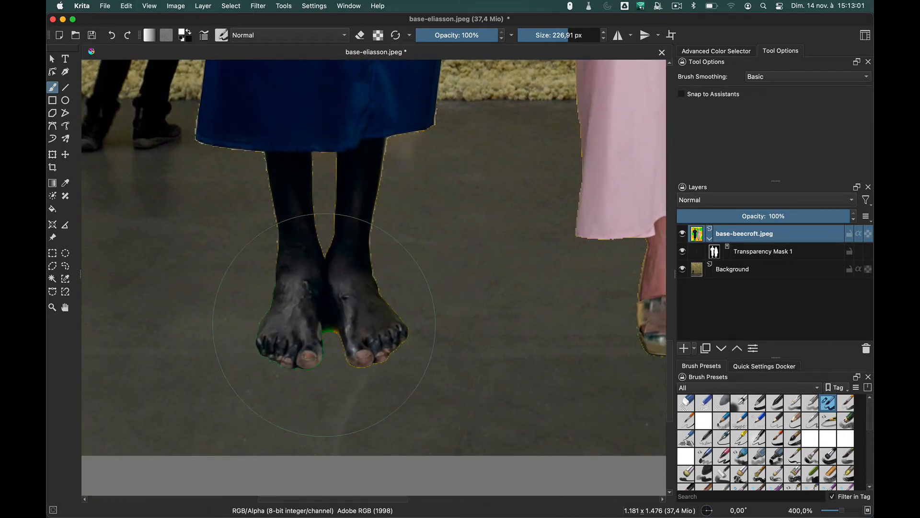
{"action": "key", "text": "bracketleft"}
{"action": "left_click_drag", "start_coordinate": [545, 327], "coordinate": [526, 327], "text": "shift"}
{"action": "left_click_drag", "start_coordinate": [389, 387], "coordinate": [370, 387], "text": "shift"}
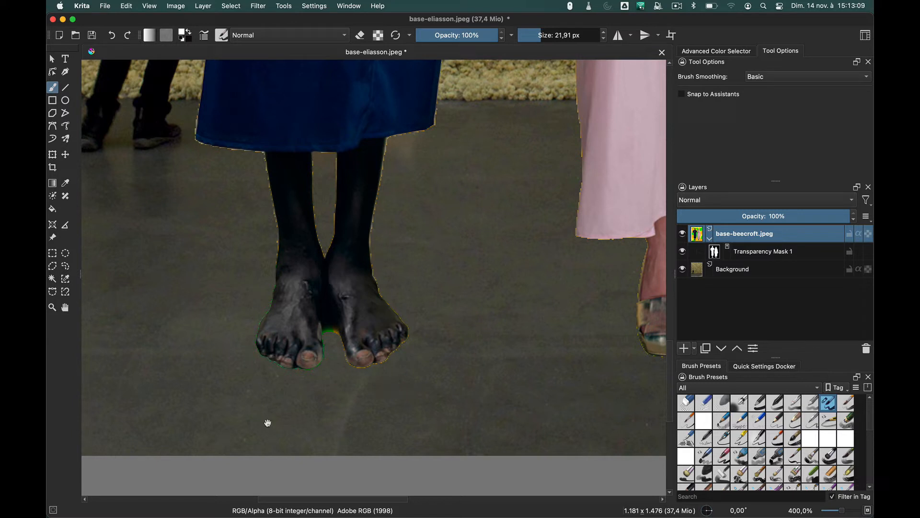
Add a filter mask to the base-beecroft.jpeg layer and choose the Desaturate filter for it
{"action": "left_click_drag", "start_coordinate": [268, 423], "coordinate": [376, 402]}
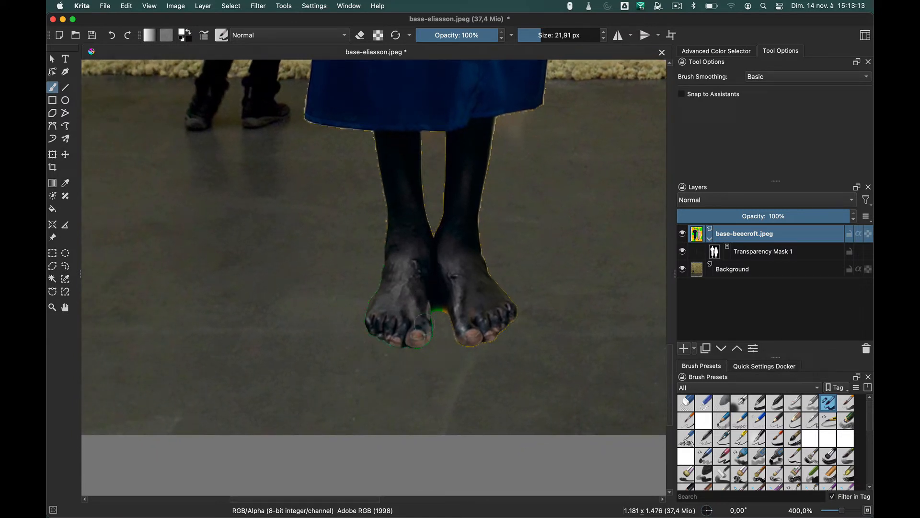
{"action": "key", "text": "plus"}
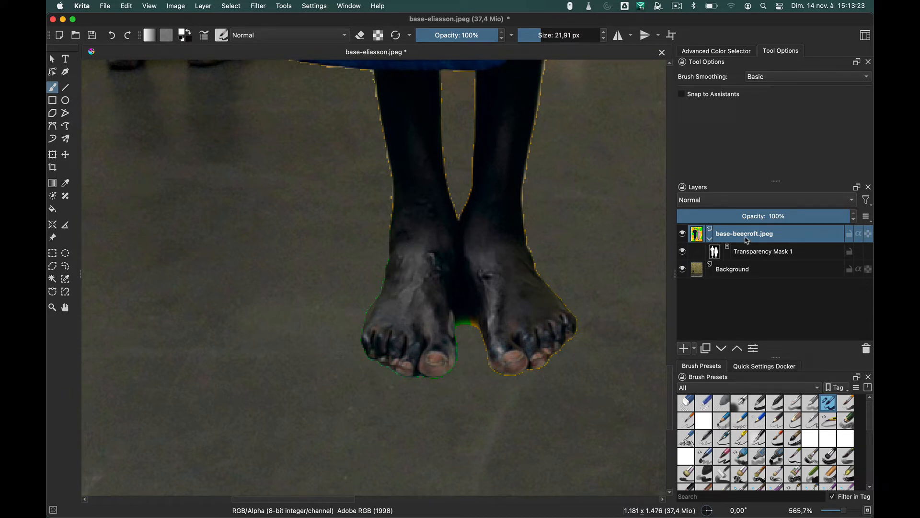
{"action": "left_click", "coordinate": [696, 351]}
{"action": "left_click", "coordinate": [747, 461]}
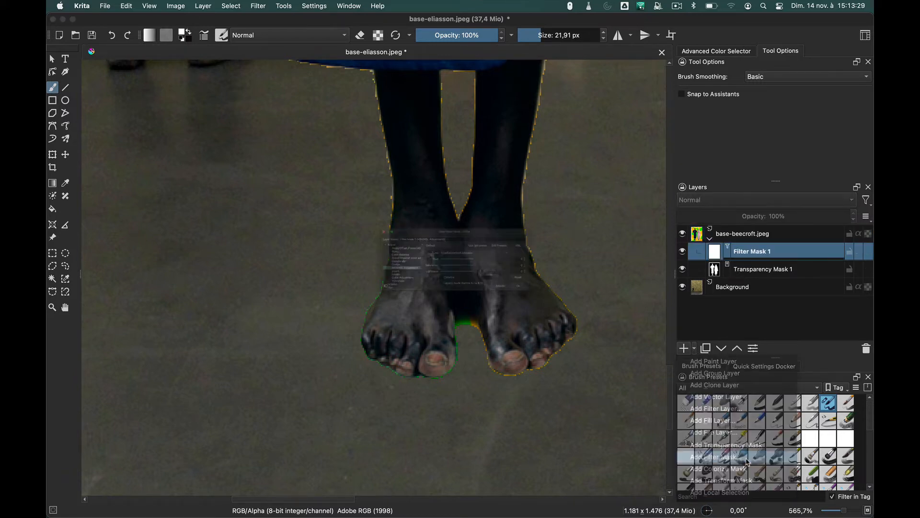
{"action": "left_click_drag", "start_coordinate": [325, 191], "coordinate": [584, 68]}
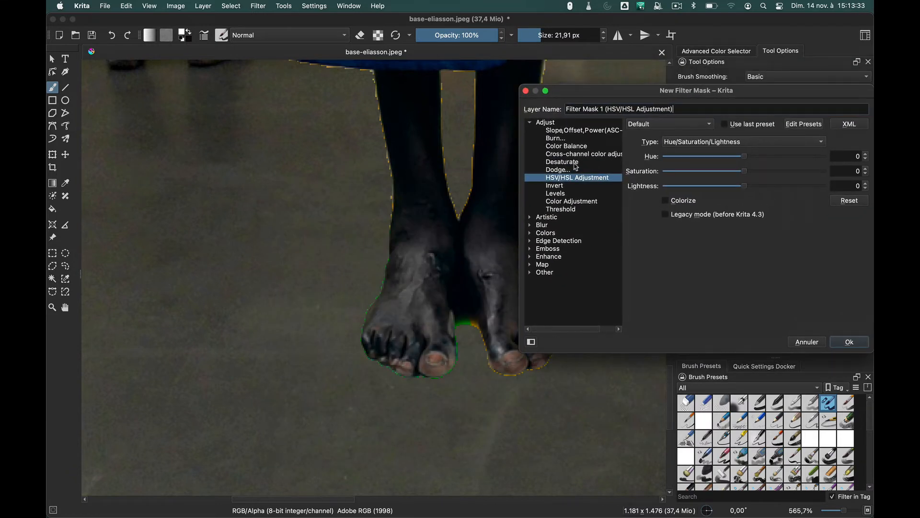
{"action": "left_click", "coordinate": [563, 162]}
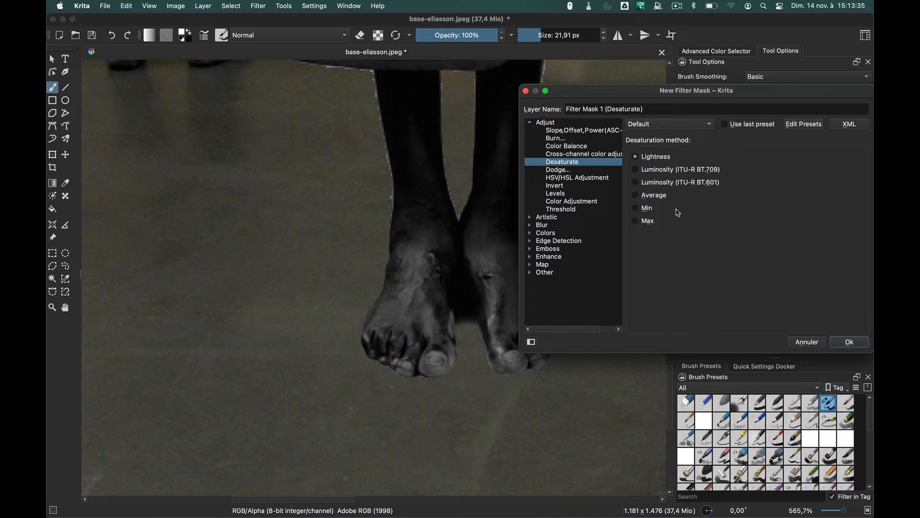
Preview the Max, Min and Average desaturation methods, and create the filter mask with the Lightness method
{"action": "left_click", "coordinate": [650, 220]}
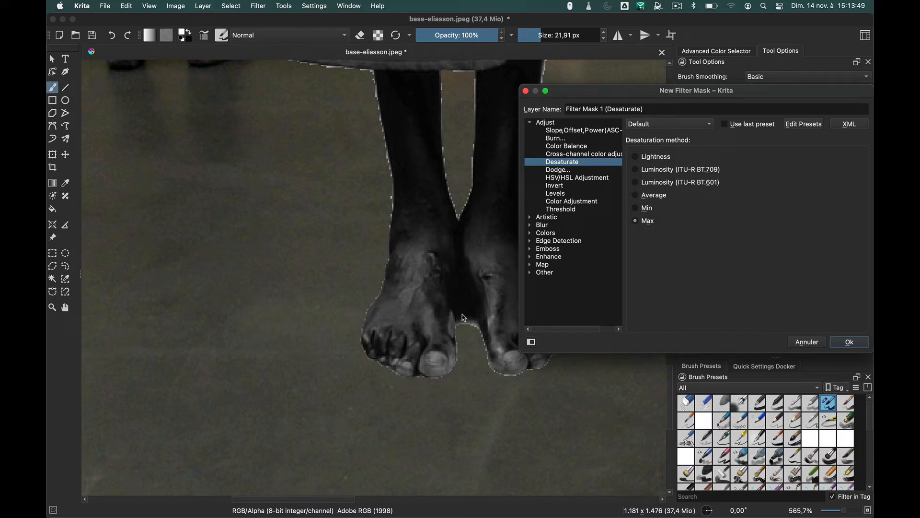
{"action": "left_click", "coordinate": [650, 211]}
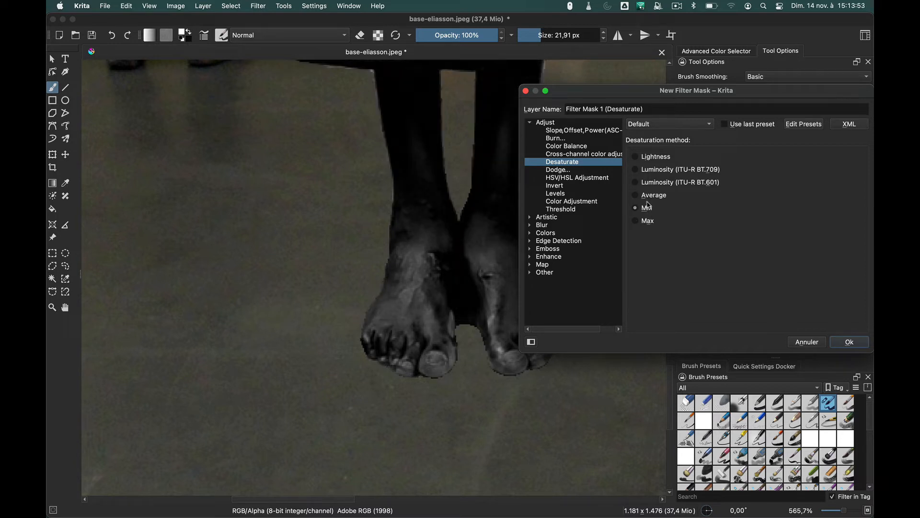
{"action": "left_click", "coordinate": [648, 198]}
{"action": "left_click", "coordinate": [647, 209]}
{"action": "left_click", "coordinate": [647, 200]}
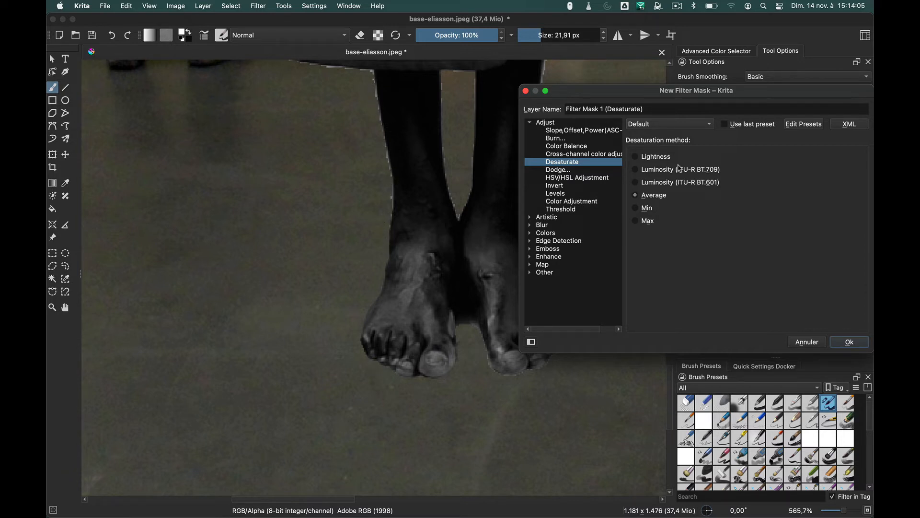
{"action": "left_click", "coordinate": [638, 161]}
{"action": "left_click", "coordinate": [849, 344]}
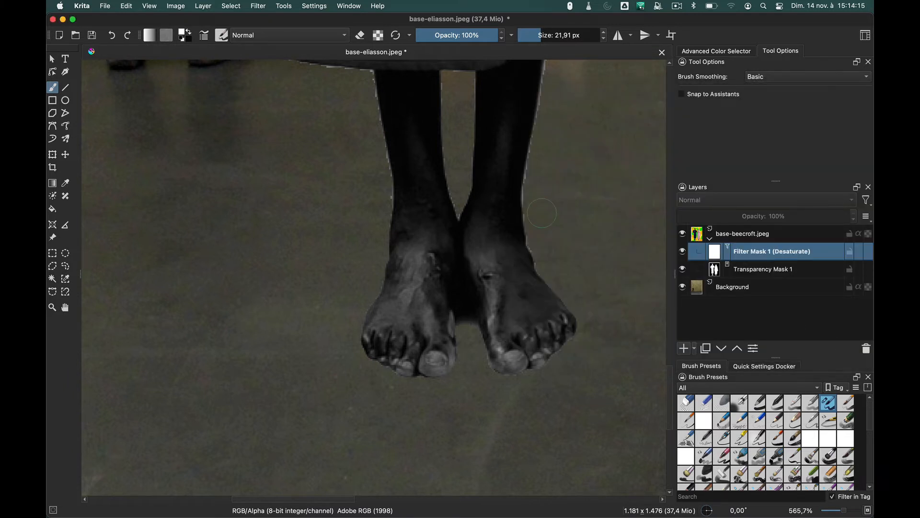
Fill the Desaturate filter mask with black to hide its effect on the figures
{"action": "scroll", "coordinate": [495, 360], "scroll_direction": "up", "scroll_amount": 5}
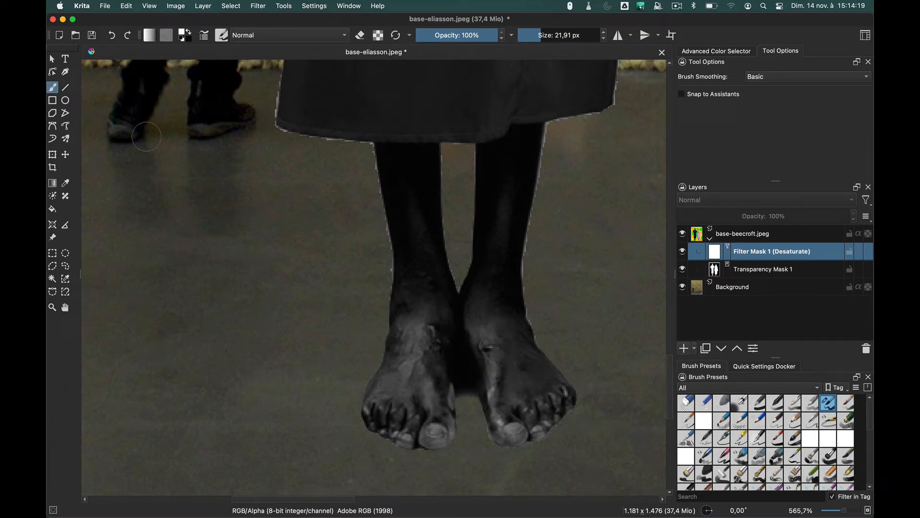
{"action": "scroll", "coordinate": [371, 404], "scroll_direction": "up", "scroll_amount": 15}
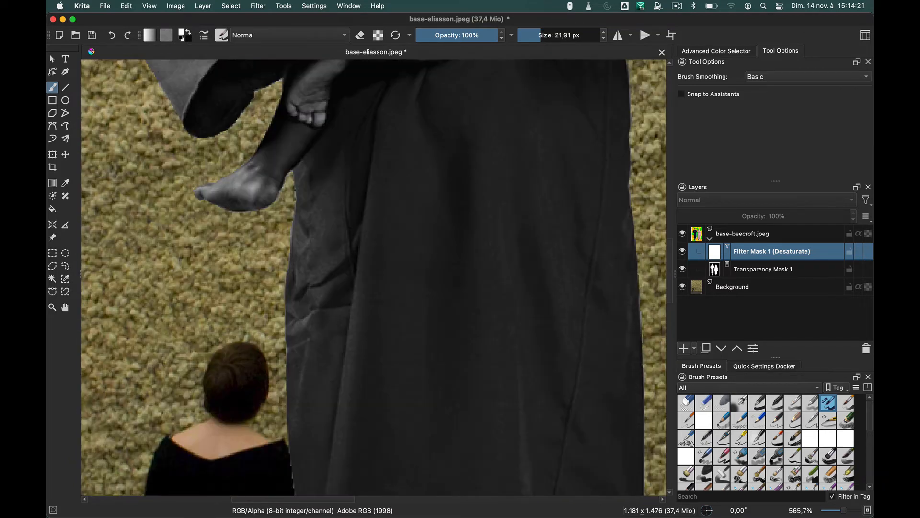
{"action": "scroll", "coordinate": [371, 404], "scroll_direction": "down", "scroll_amount": 10}
{"action": "scroll", "coordinate": [645, 342], "scroll_direction": "down", "scroll_amount": 6}
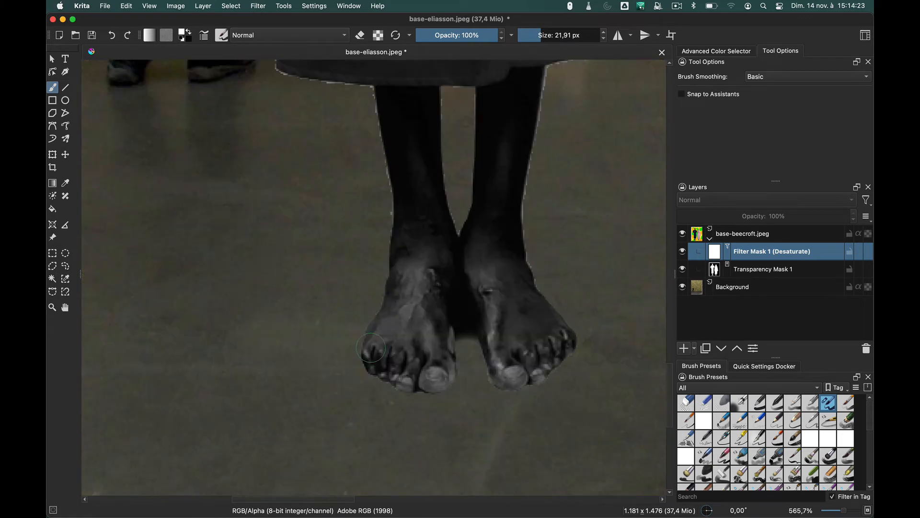
{"action": "scroll", "coordinate": [645, 343], "scroll_direction": "up", "scroll_amount": 1}
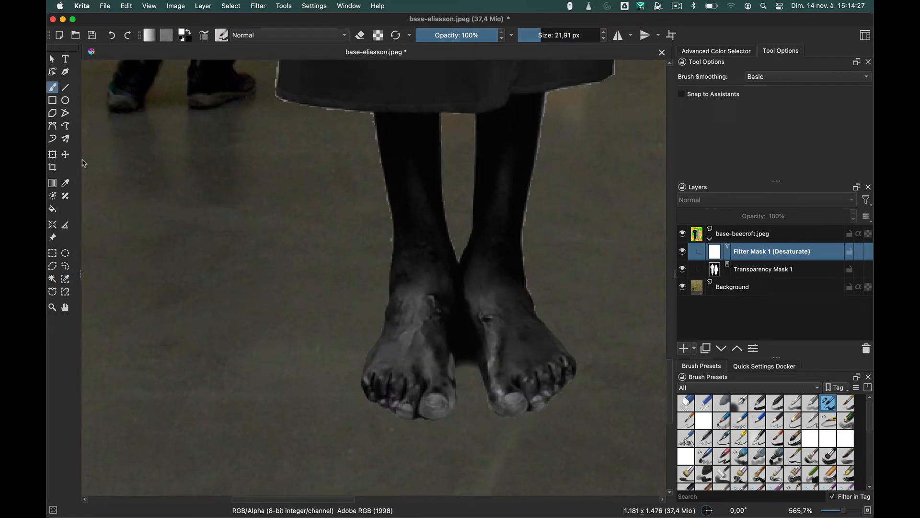
{"action": "left_click", "coordinate": [53, 209]}
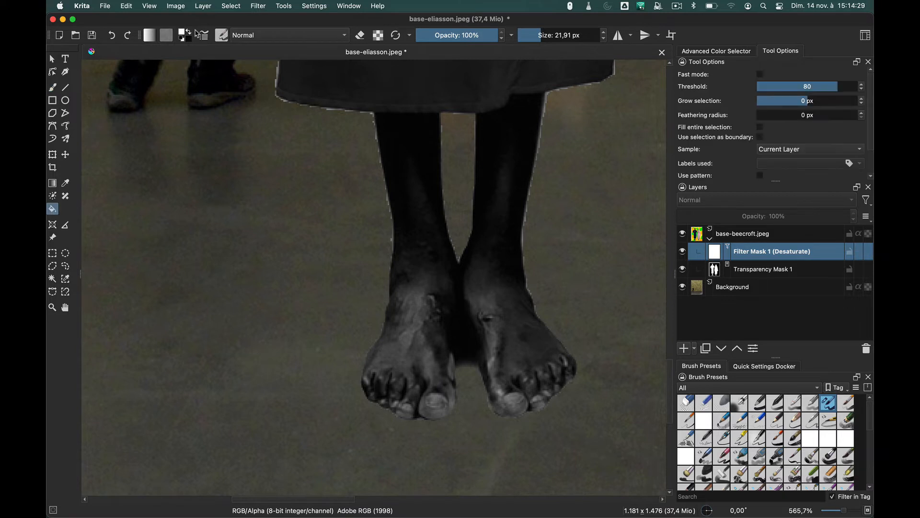
{"action": "left_click", "coordinate": [189, 32]}
{"action": "left_click", "coordinate": [344, 271]}
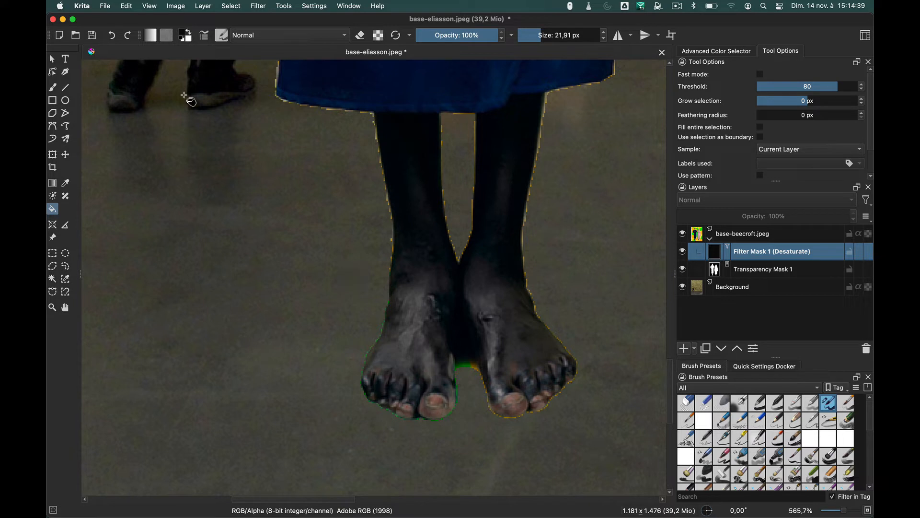
Choose the Airbrush Soft brush preset and reduce its size to 23.71 px
{"action": "left_click", "coordinate": [53, 87]}
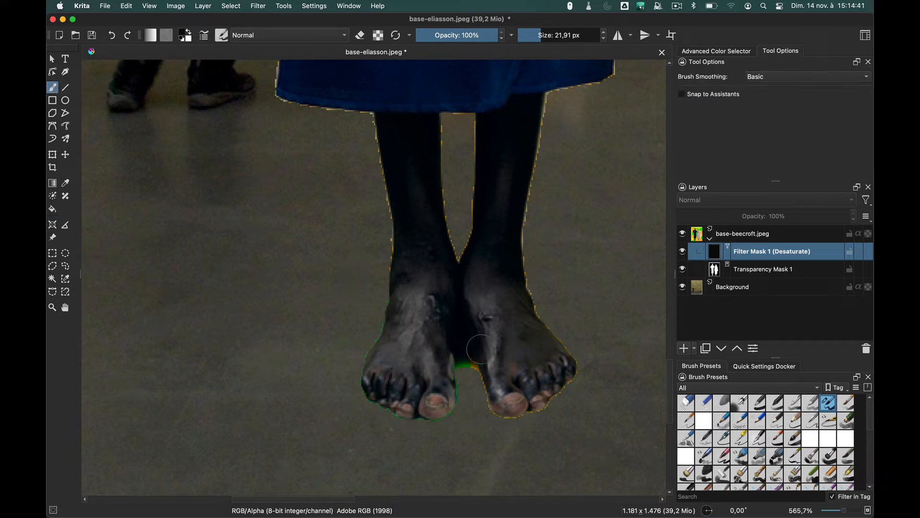
{"action": "key", "text": "bracketleft"}
{"action": "key", "text": "bracketleft"}
{"action": "key", "text": "bracketleft"}
{"action": "key", "text": "bracketleft"}
{"action": "left_click", "coordinate": [739, 402]}
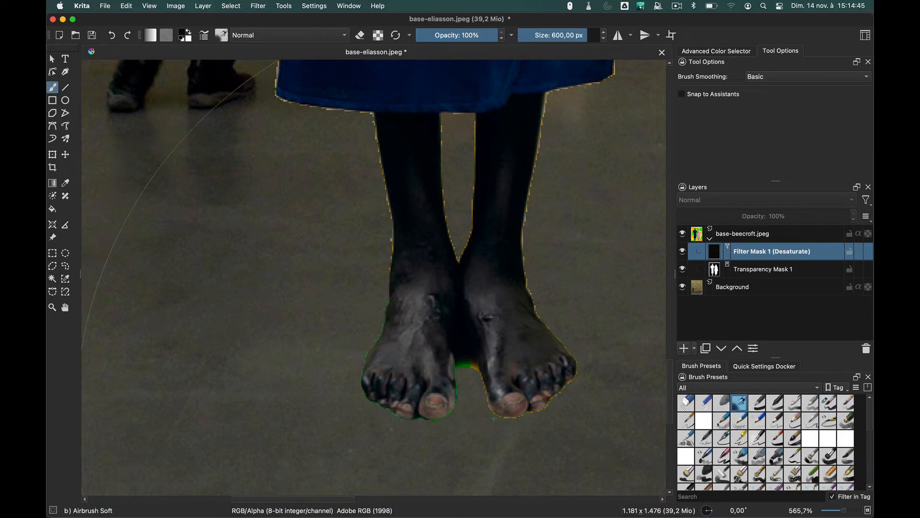
{"action": "key", "text": "bracketleft"}
{"action": "key", "text": "bracketleft"}
{"action": "key", "text": "bracketleft"}
{"action": "key", "text": "bracketleft"}
{"action": "key", "text": "bracketleft"}
{"action": "key", "text": "bracketleft"}
{"action": "key", "text": "bracketleft"}
{"action": "key", "text": "bracketleft"}
{"action": "key", "text": "bracketleft"}
{"action": "key", "text": "bracketleft"}
{"action": "key", "text": "bracketleft"}
{"action": "key", "text": "bracketleft"}
{"action": "key", "text": "bracketleft"}
{"action": "key", "text": "bracketleft"}
{"action": "key", "text": "bracketleft"}
{"action": "key", "text": "bracketleft"}
{"action": "key", "text": "bracketleft"}
{"action": "key", "text": "bracketleft"}
{"action": "key", "text": "bracketleft"}
{"action": "key", "text": "bracketleft"}
{"action": "key", "text": "bracketleft"}
{"action": "key", "text": "bracketleft"}
{"action": "key", "text": "bracketleft"}
{"action": "key", "text": "bracketleft"}
{"action": "key", "text": "bracketleft"}
{"action": "key", "text": "bracketleft"}
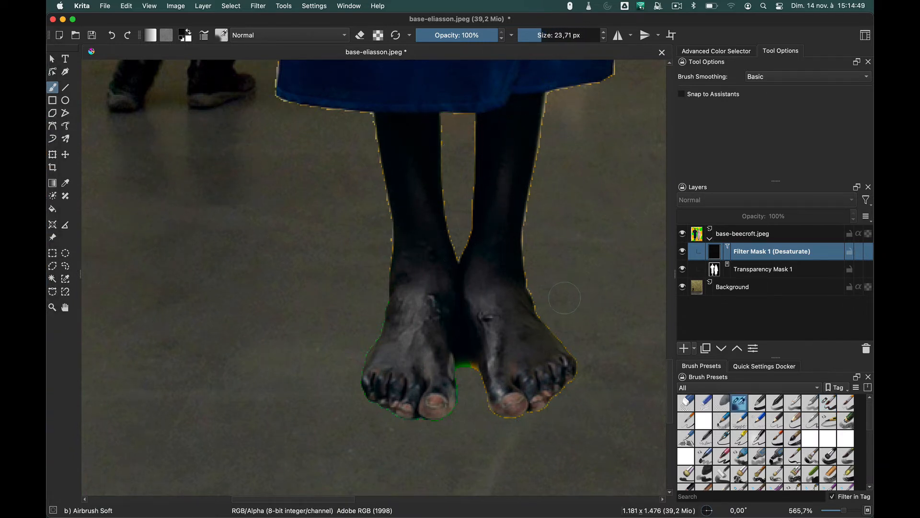
Paint white on the filter mask with a 12.39 px brush over the green fringe between the feet and around the toes
{"action": "key", "text": "bracketright"}
{"action": "left_click", "coordinate": [189, 32]}
{"action": "key", "text": "bracketleft"}
{"action": "left_click_drag", "start_coordinate": [458, 367], "coordinate": [476, 371]}
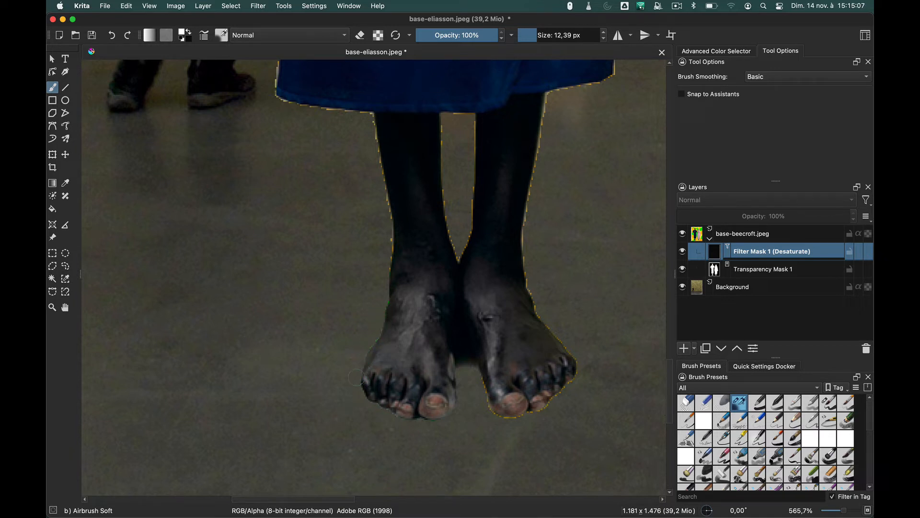
Paint white on the filter mask along the outer edges of both legs and feet and around the gap between the legs
{"action": "mouse_move", "coordinate": [367, 219]}
{"action": "left_mouse_down"}
{"action": "mouse_move", "coordinate": [397, 246]}
{"action": "mouse_move", "coordinate": [395, 270]}
{"action": "mouse_move", "coordinate": [373, 123]}
{"action": "mouse_move", "coordinate": [387, 153]}
{"action": "mouse_move", "coordinate": [391, 239]}
{"action": "mouse_move", "coordinate": [401, 172]}
{"action": "mouse_move", "coordinate": [366, 120]}
{"action": "left_mouse_up"}
{"action": "left_click_drag", "start_coordinate": [378, 200], "coordinate": [370, 168]}
{"action": "left_click_drag", "start_coordinate": [480, 373], "coordinate": [490, 408]}
{"action": "mouse_move", "coordinate": [540, 102]}
{"action": "left_mouse_down"}
{"action": "mouse_move", "coordinate": [523, 223]}
{"action": "mouse_move", "coordinate": [548, 128]}
{"action": "mouse_move", "coordinate": [515, 262]}
{"action": "mouse_move", "coordinate": [521, 284]}
{"action": "mouse_move", "coordinate": [522, 252]}
{"action": "mouse_move", "coordinate": [525, 292]}
{"action": "mouse_move", "coordinate": [557, 340]}
{"action": "left_mouse_up"}
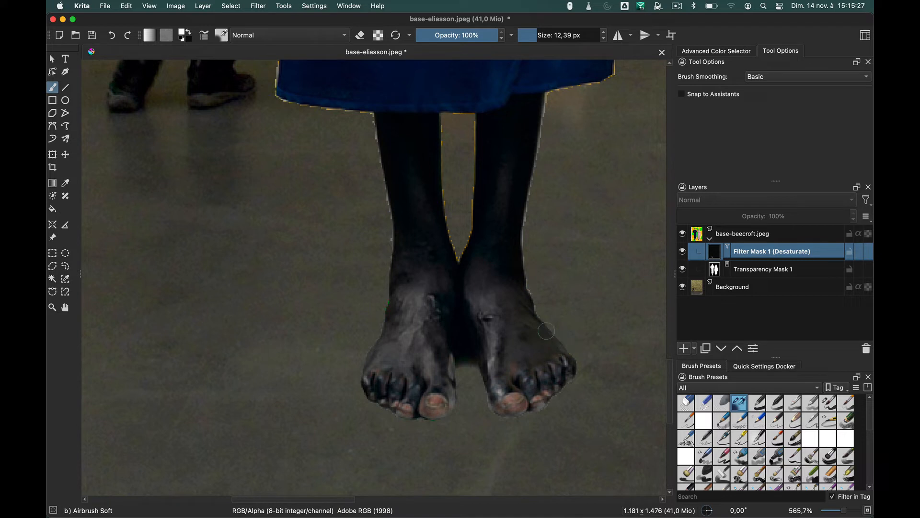
{"action": "mouse_move", "coordinate": [457, 259]}
{"action": "left_mouse_down"}
{"action": "mouse_move", "coordinate": [477, 209]}
{"action": "mouse_move", "coordinate": [454, 256]}
{"action": "mouse_move", "coordinate": [477, 169]}
{"action": "mouse_move", "coordinate": [472, 147]}
{"action": "left_mouse_up"}
{"action": "mouse_move", "coordinate": [445, 160]}
{"action": "left_mouse_down"}
{"action": "mouse_move", "coordinate": [460, 267]}
{"action": "mouse_move", "coordinate": [445, 220]}
{"action": "mouse_move", "coordinate": [475, 258]}
{"action": "left_mouse_up"}
Paint white on the filter mask along the blue robe's green-fringed edge beside the woman in black
{"action": "scroll", "coordinate": [548, 423], "scroll_direction": "down", "scroll_amount": 5}
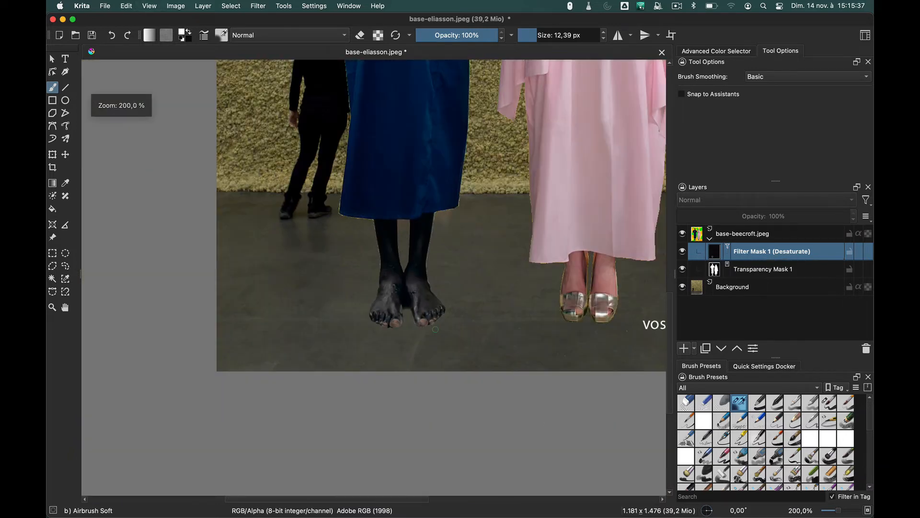
{"action": "scroll", "coordinate": [441, 278], "scroll_direction": "up", "scroll_amount": 5}
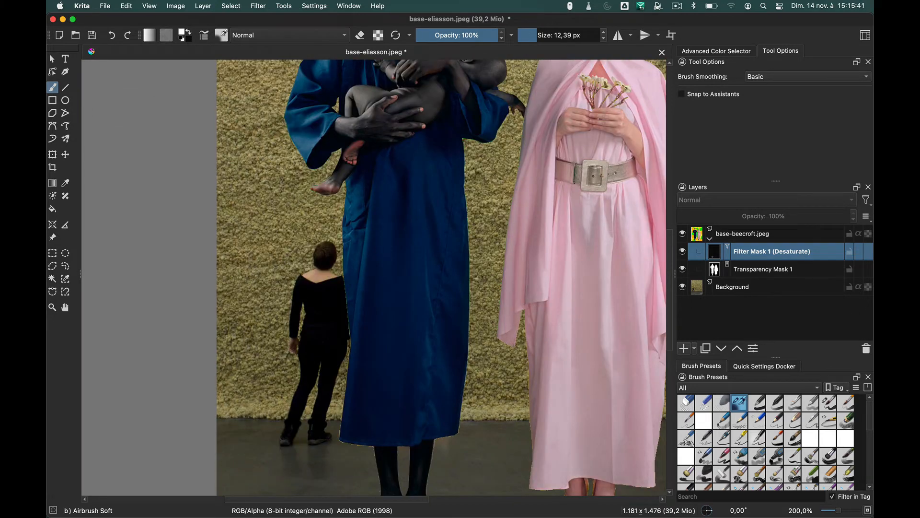
{"action": "scroll", "coordinate": [522, 251], "scroll_direction": "up", "scroll_amount": 2}
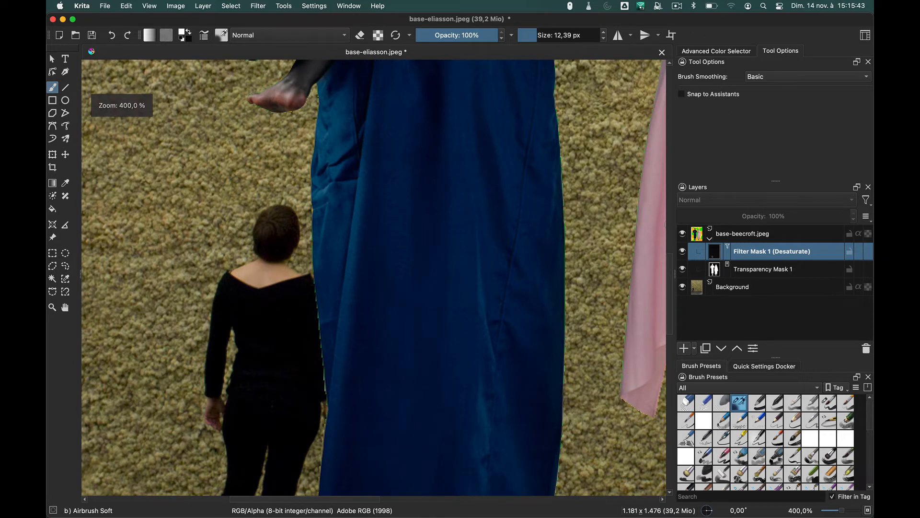
{"action": "scroll", "coordinate": [376, 282], "scroll_direction": "up", "scroll_amount": 2}
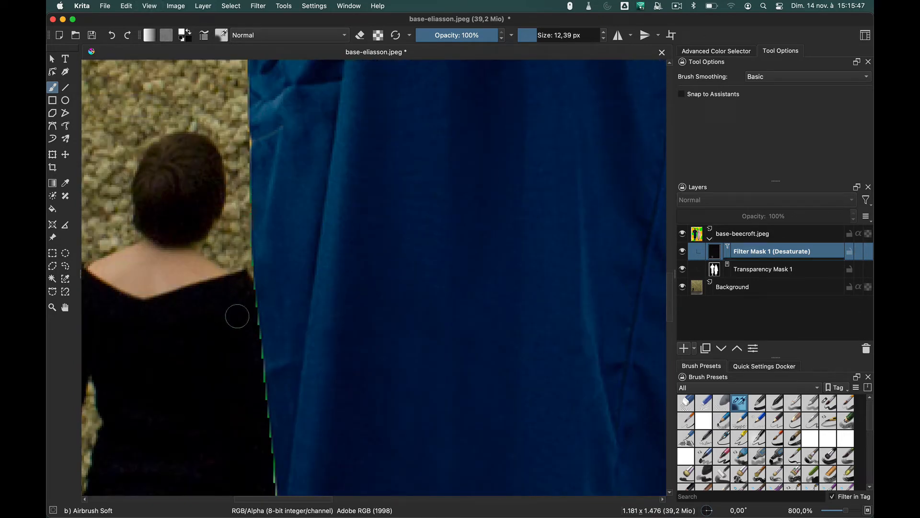
{"action": "left_click_drag", "start_coordinate": [244, 254], "coordinate": [270, 498]}
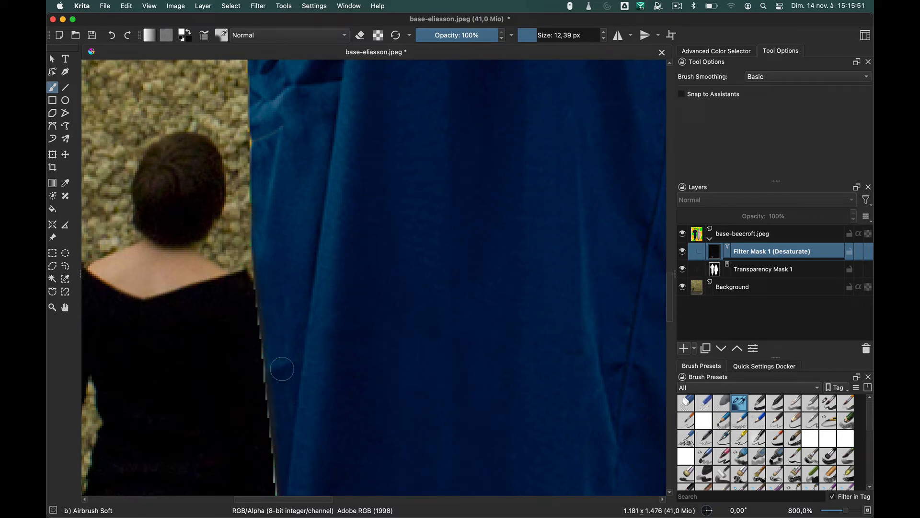
Scale the base-beecroft.jpeg layer down proportionally to slightly under two thirds and place the figures beside the woman in black, feet on the floor
{"action": "scroll", "coordinate": [341, 311], "scroll_direction": "down", "scroll_amount": 3}
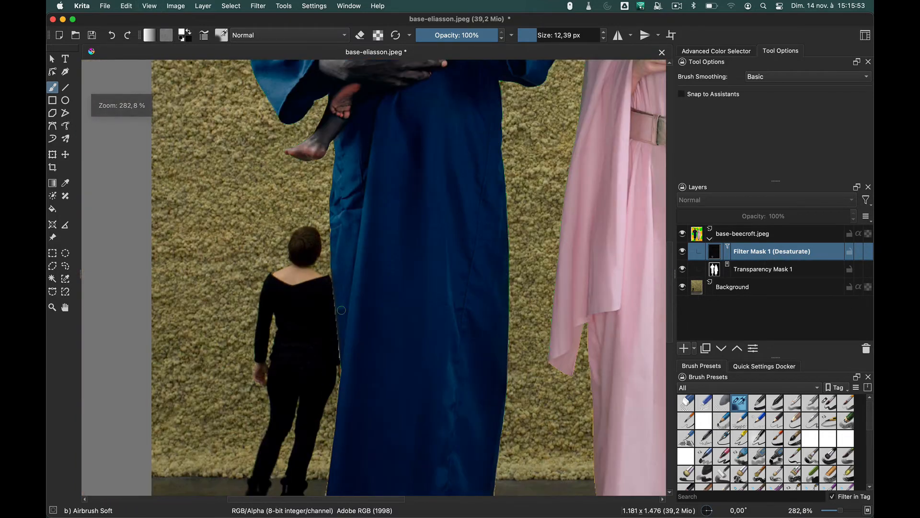
{"action": "scroll", "coordinate": [341, 310], "scroll_direction": "down", "scroll_amount": 3}
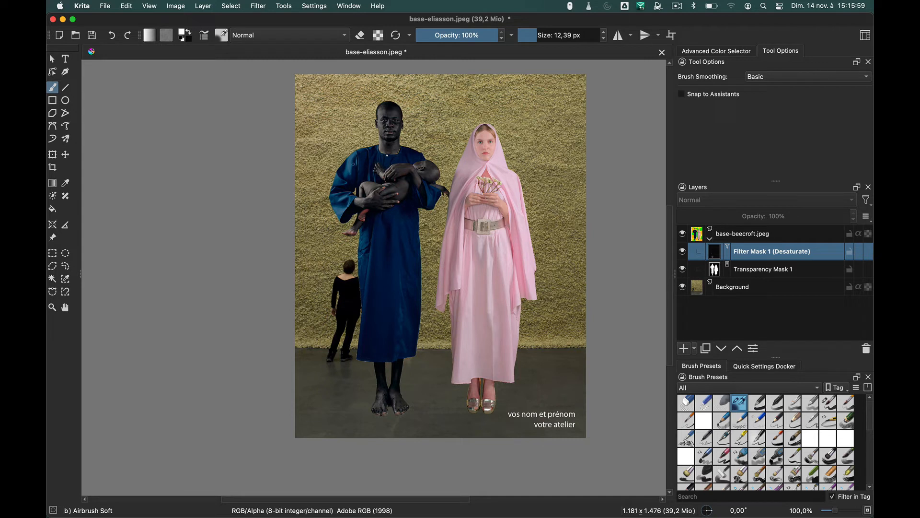
{"action": "left_click", "coordinate": [52, 59]}
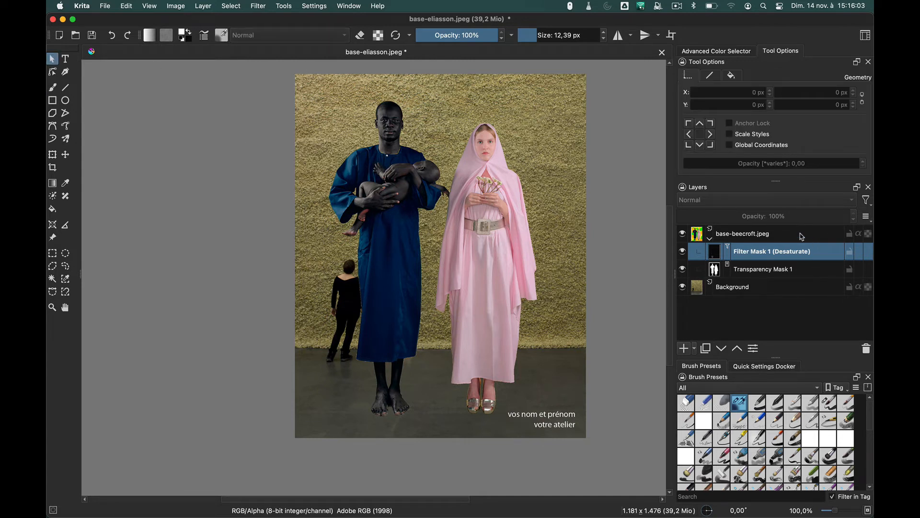
{"action": "left_click", "coordinate": [758, 238]}
{"action": "key", "text": "ctrl+t"}
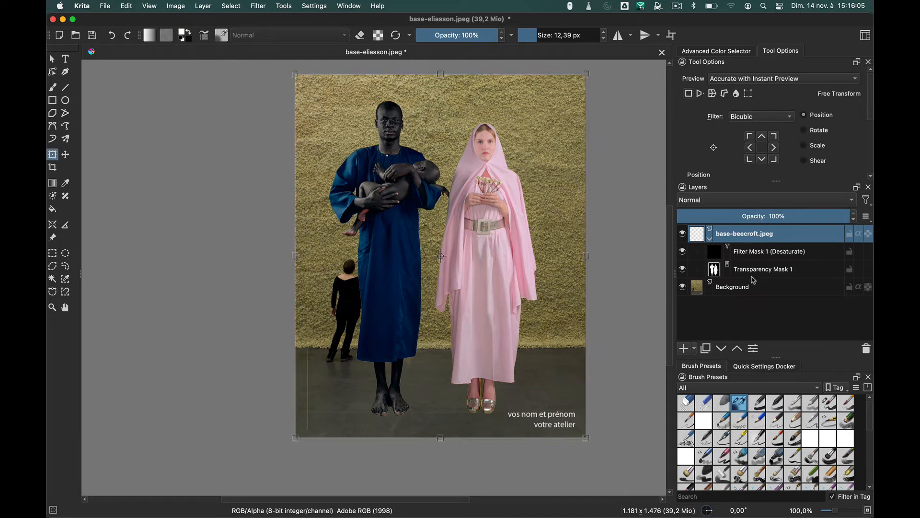
{"action": "left_click_drag", "start_coordinate": [586, 436], "coordinate": [478, 304]}
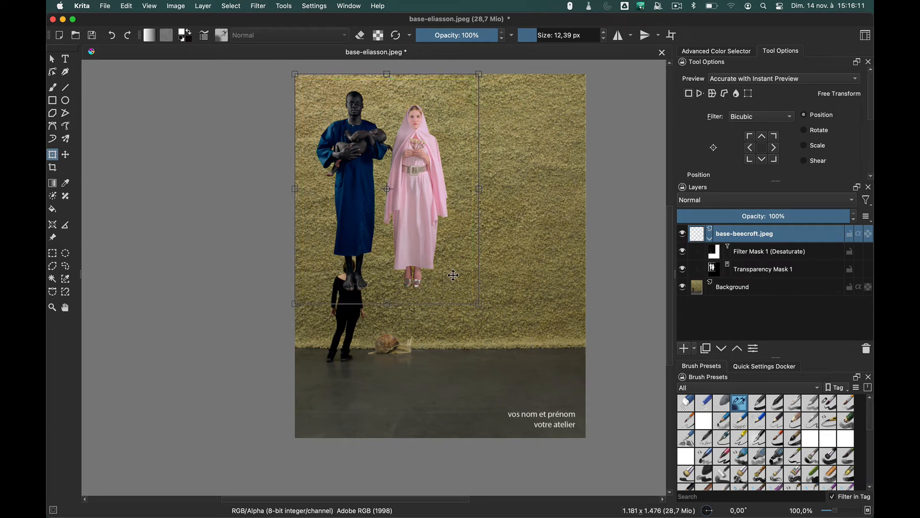
{"action": "left_click_drag", "start_coordinate": [411, 199], "coordinate": [455, 286]}
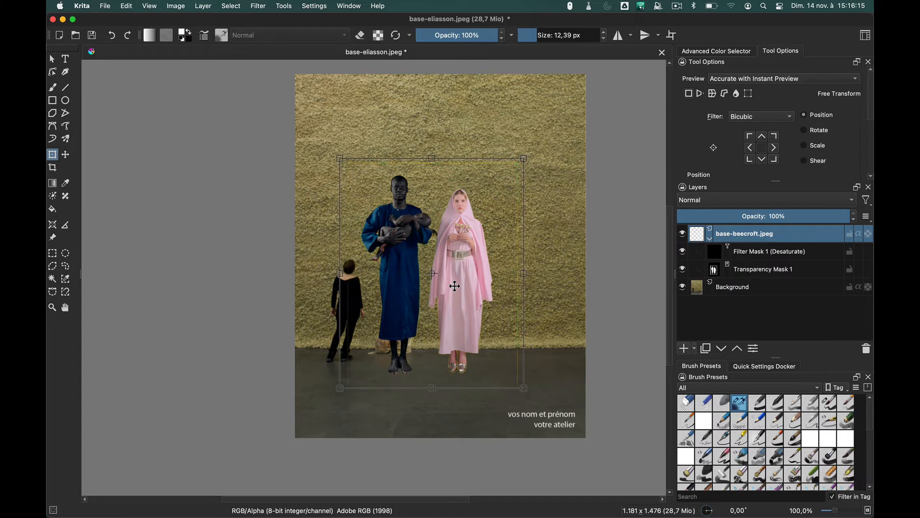
{"action": "key", "text": "Return"}
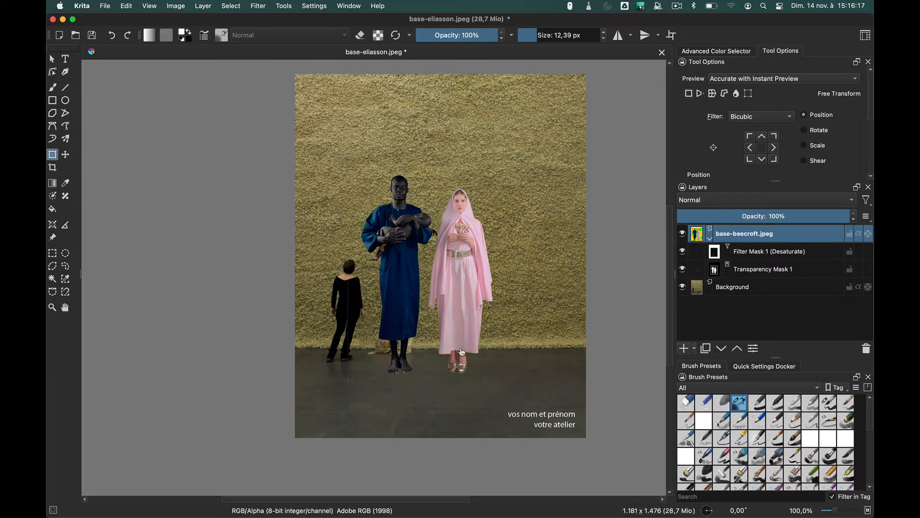
Switch to Finder and preview base-resultat.jpeg in the source folder to examine the target montage
{"action": "mouse_move", "coordinate": [51, 133]}
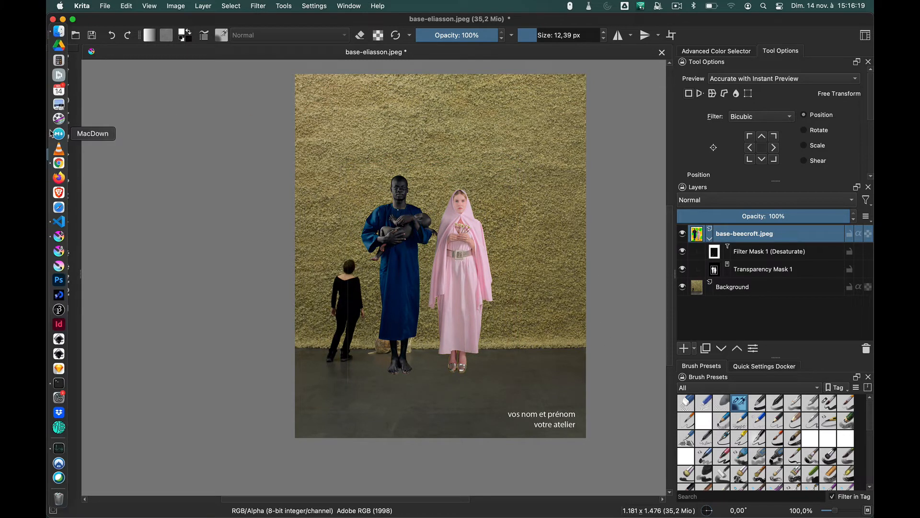
{"action": "left_click", "coordinate": [59, 32]}
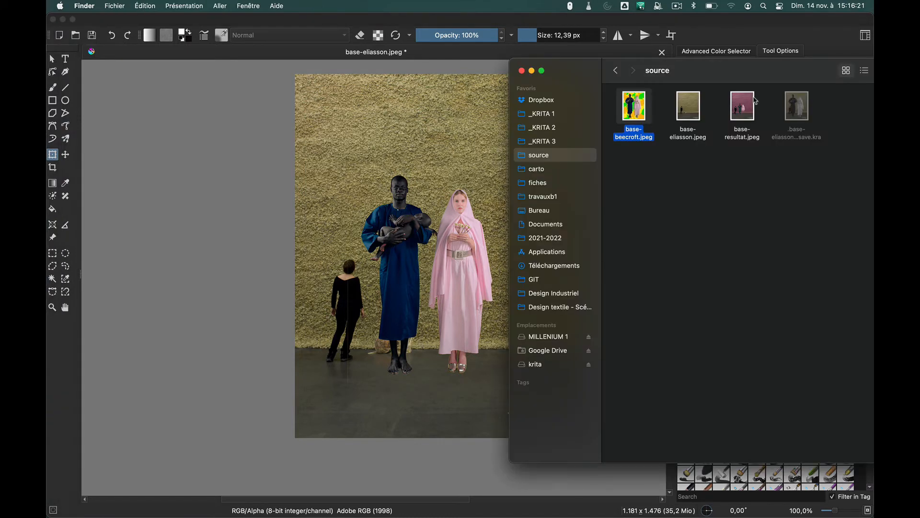
{"action": "left_click", "coordinate": [758, 191]}
{"action": "key", "text": "space"}
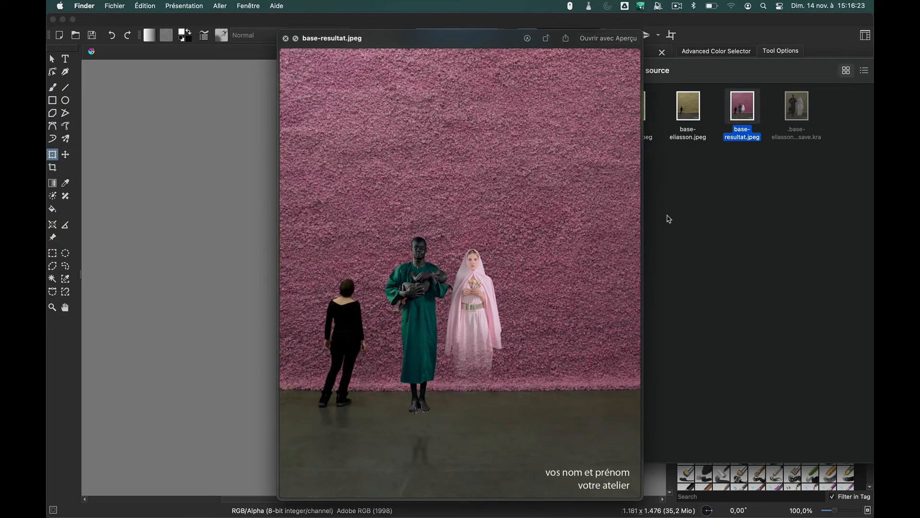
Close the preview, return to Krita, select a rectangle of about 338 × 528 px around the pink figure's lower half, and activate Transparency Mask 1
{"action": "key", "text": "space"}
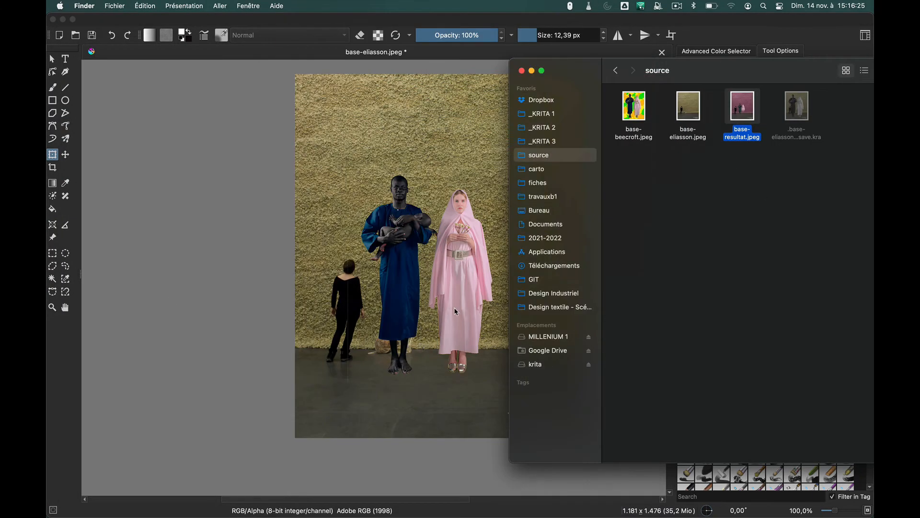
{"action": "left_click", "coordinate": [162, 282]}
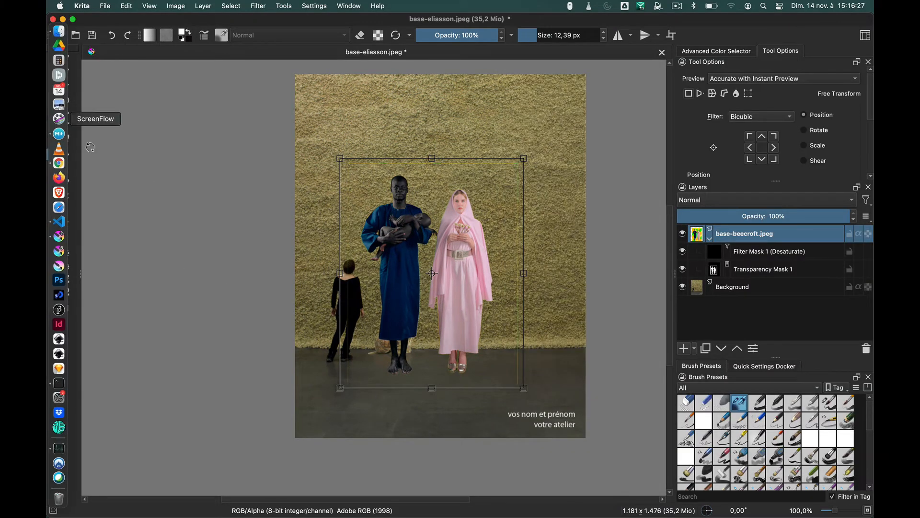
{"action": "left_click", "coordinate": [52, 253]}
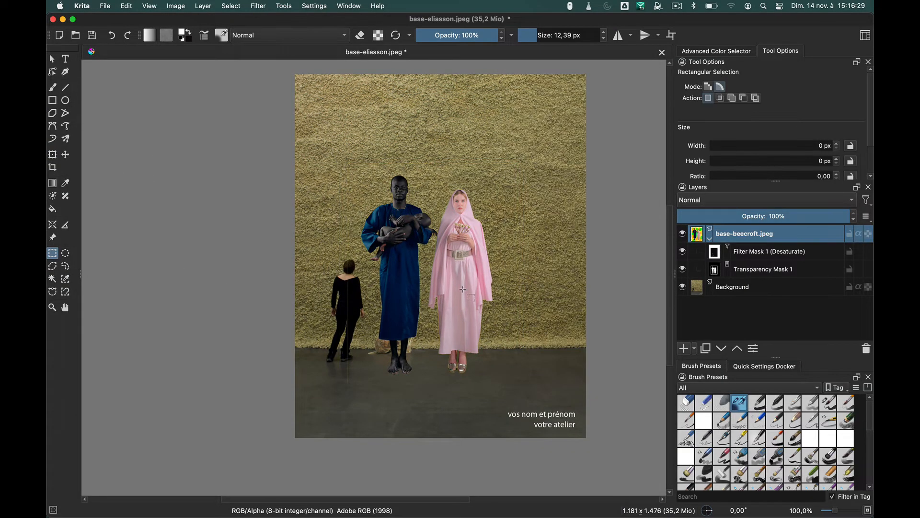
{"action": "left_click_drag", "start_coordinate": [423, 266], "coordinate": [506, 397]}
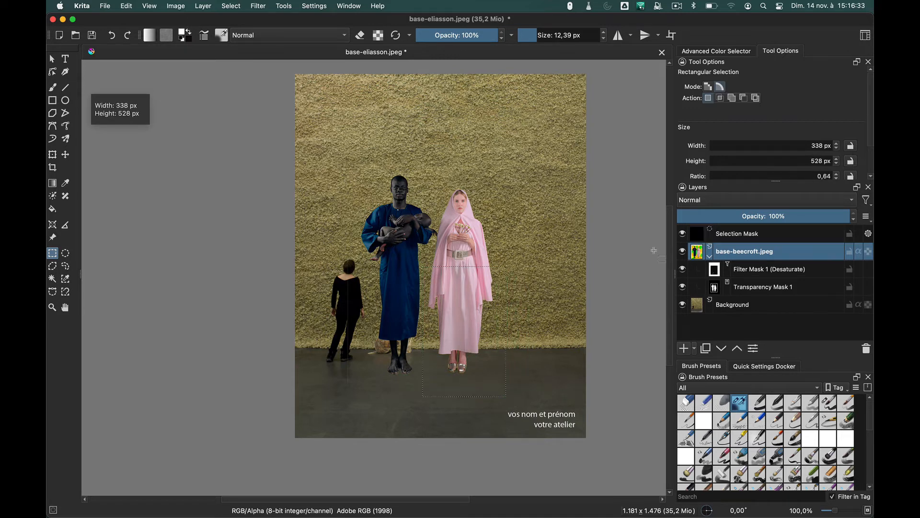
{"action": "mouse_move", "coordinate": [718, 277]}
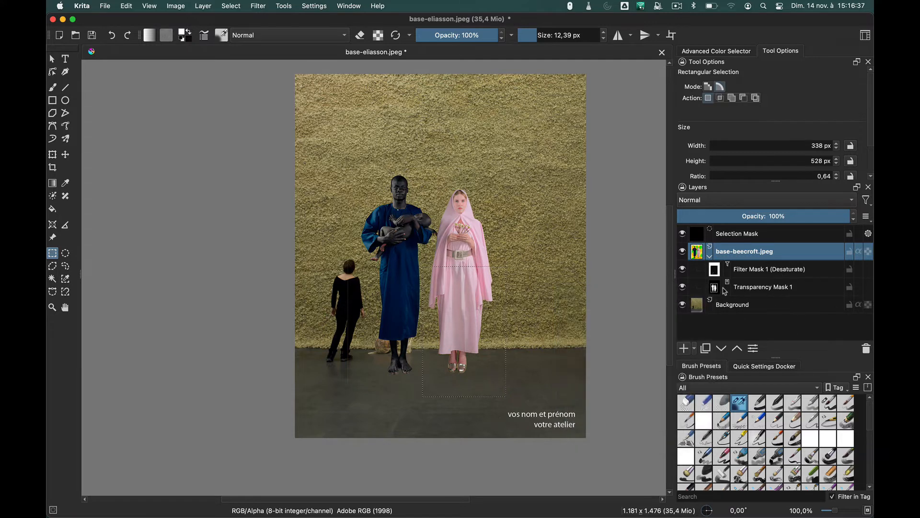
{"action": "left_click", "coordinate": [714, 289]}
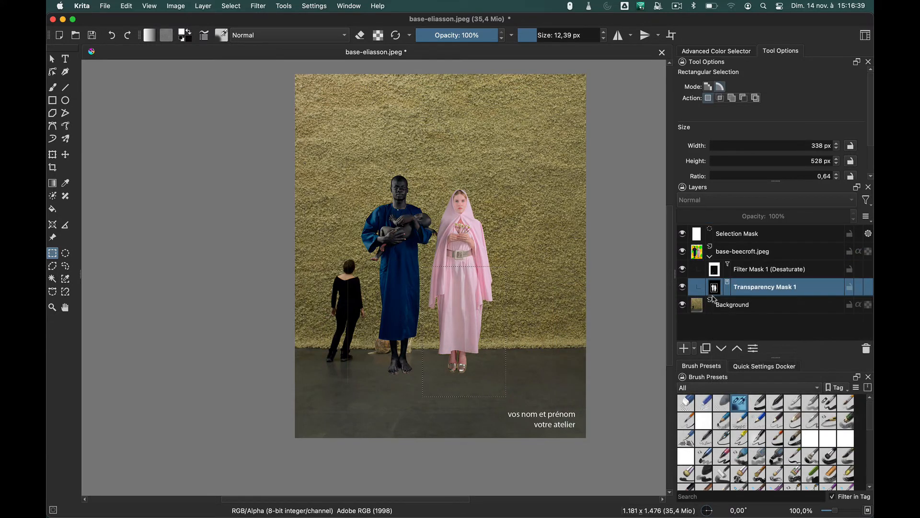
Clear the rectangular selection and enlarge the brush to about 409 px
{"action": "left_click", "coordinate": [119, 108]}
{"action": "left_click", "coordinate": [50, 88]}
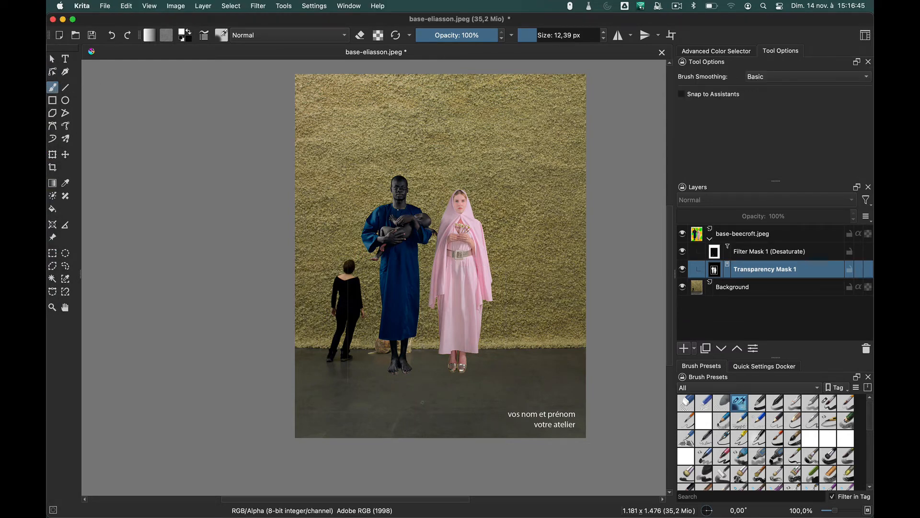
{"action": "left_click_drag", "start_coordinate": [423, 402], "coordinate": [592, 398]}
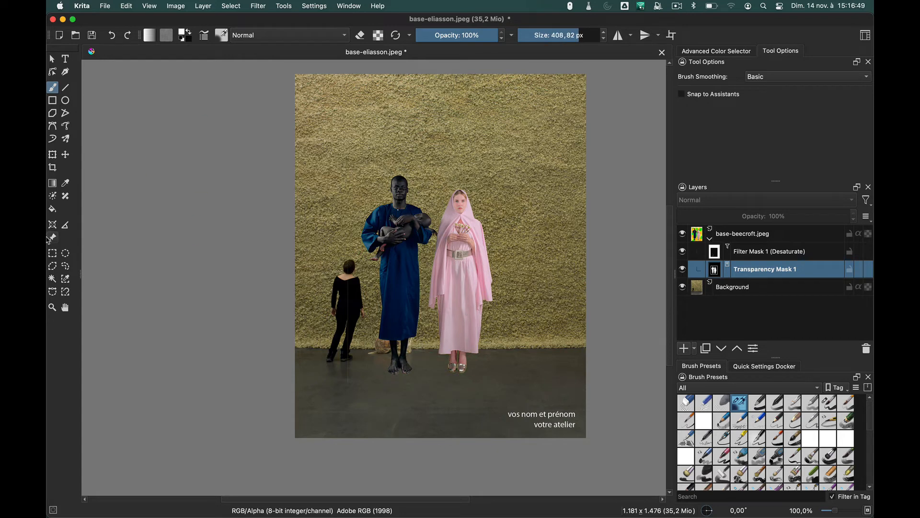
Select about 308 × 570 px around the pink figure's lower half and paint black on the transparency mask with a large brush to fade it out
{"action": "left_click", "coordinate": [53, 253]}
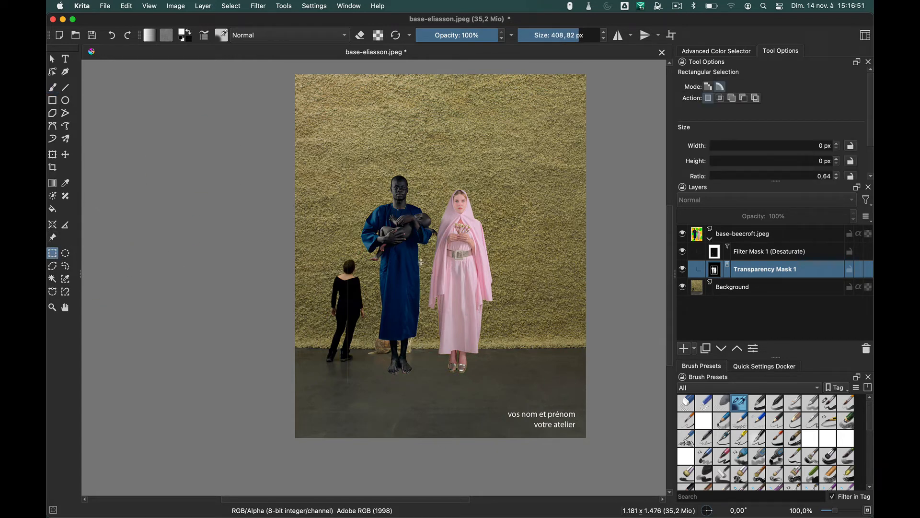
{"action": "left_click_drag", "start_coordinate": [424, 261], "coordinate": [499, 401]}
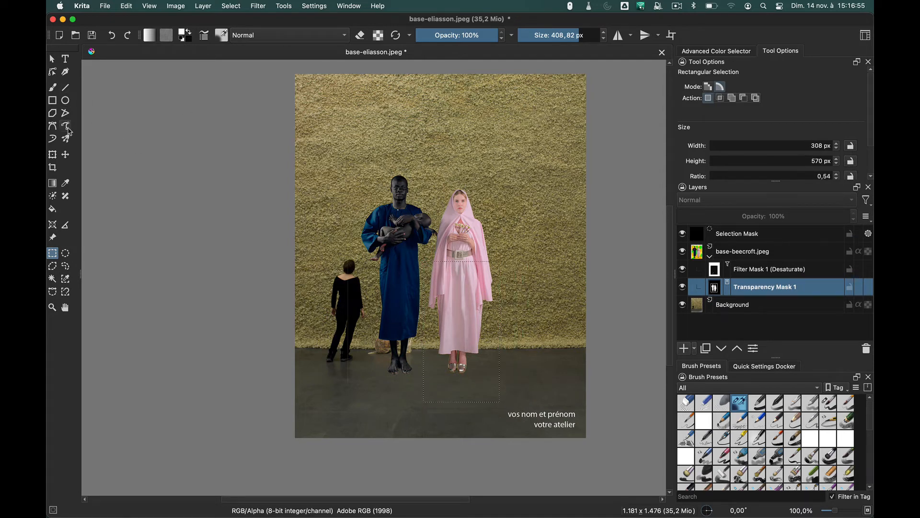
{"action": "key", "text": "b"}
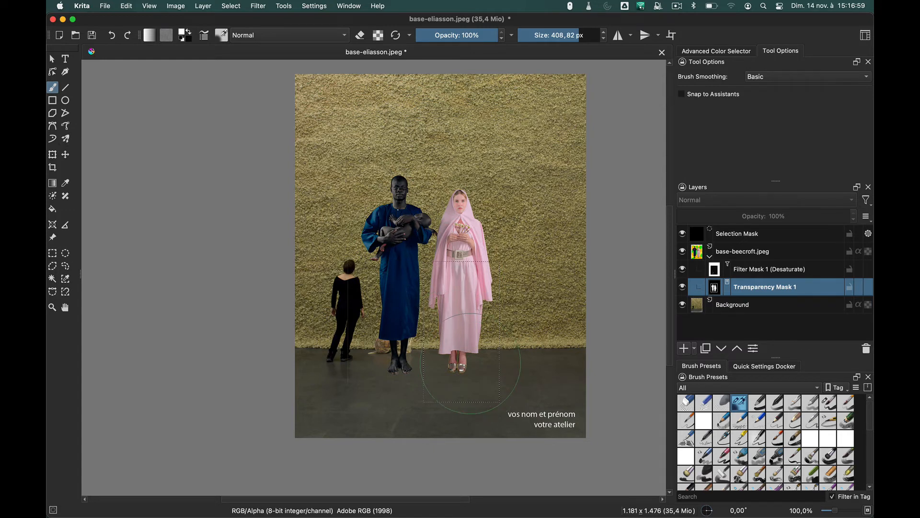
{"action": "key", "text": "x"}
{"action": "mouse_move", "coordinate": [401, 370]}
{"action": "left_mouse_down"}
{"action": "mouse_move", "coordinate": [438, 377]}
{"action": "mouse_move", "coordinate": [459, 364]}
{"action": "left_mouse_up"}
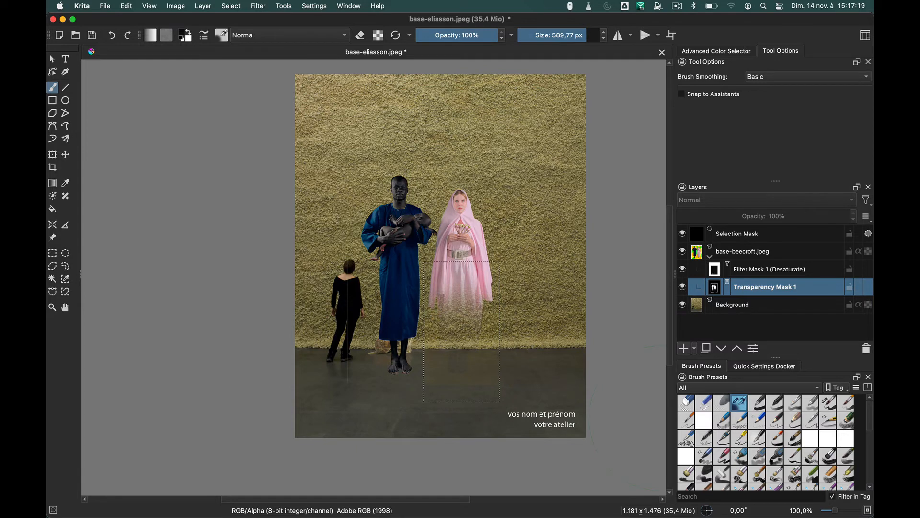
Confirm black as the foreground color and paint out the remaining traces below the faded dress on the transparency mask
{"action": "key", "text": "super+plus"}
{"action": "key", "text": "super+plus"}
{"action": "left_click_drag", "start_coordinate": [467, 363], "coordinate": [287, 177]}
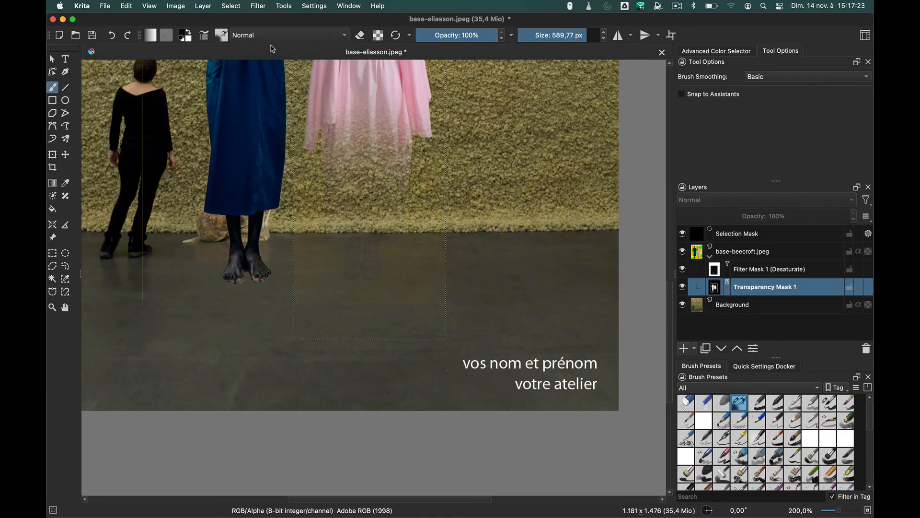
{"action": "left_click", "coordinate": [184, 35]}
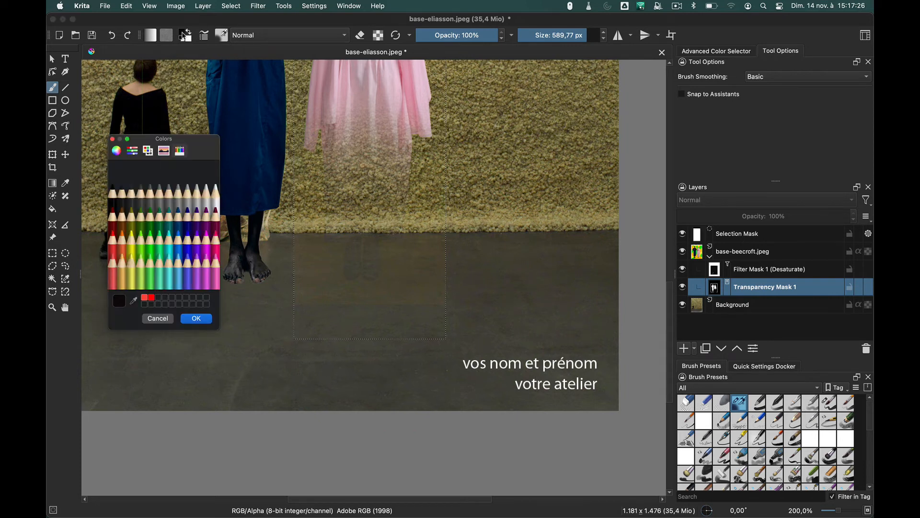
{"action": "left_click", "coordinate": [117, 150]}
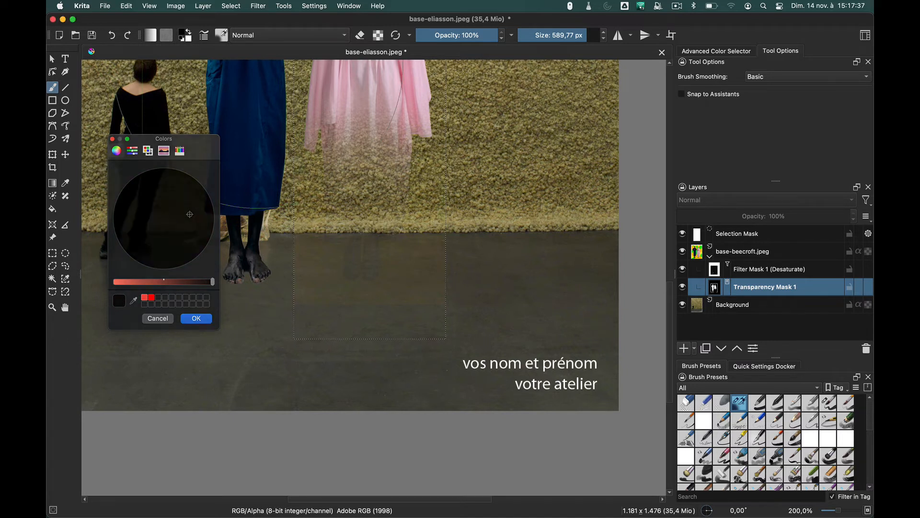
{"action": "left_click", "coordinate": [197, 318]}
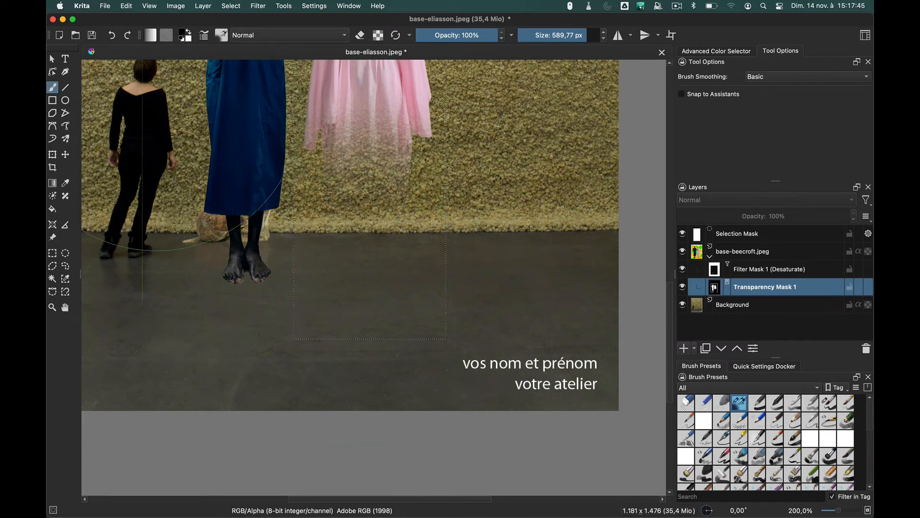
Clear the selection and paint black on the transparency mask with a brush of about 81 px over the stray vertical line on the woman in black
{"action": "mouse_move", "coordinate": [262, 174]}
{"action": "left_mouse_down"}
{"action": "mouse_move", "coordinate": [368, 290]}
{"action": "mouse_move", "coordinate": [421, 302]}
{"action": "mouse_move", "coordinate": [269, 278]}
{"action": "left_mouse_up"}
{"action": "left_click_drag", "start_coordinate": [452, 278], "coordinate": [451, 278]}
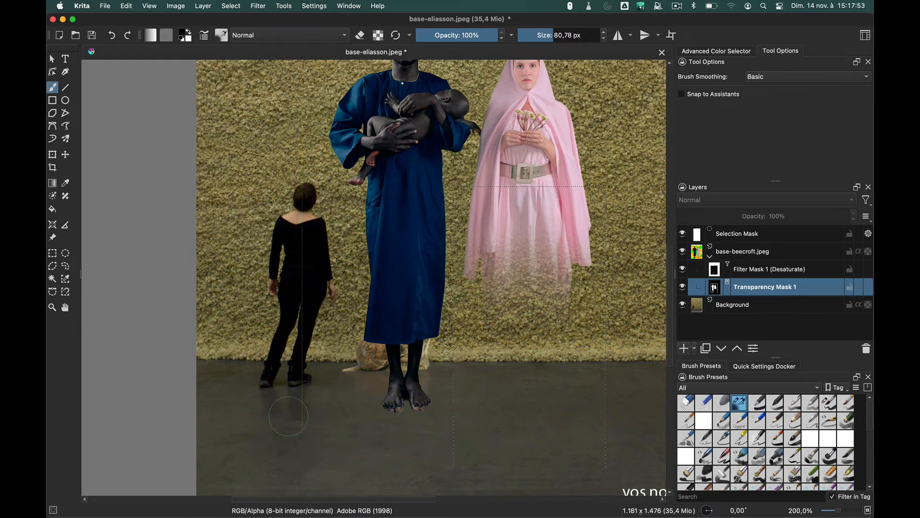
{"action": "key", "text": "ctrl+shift+a"}
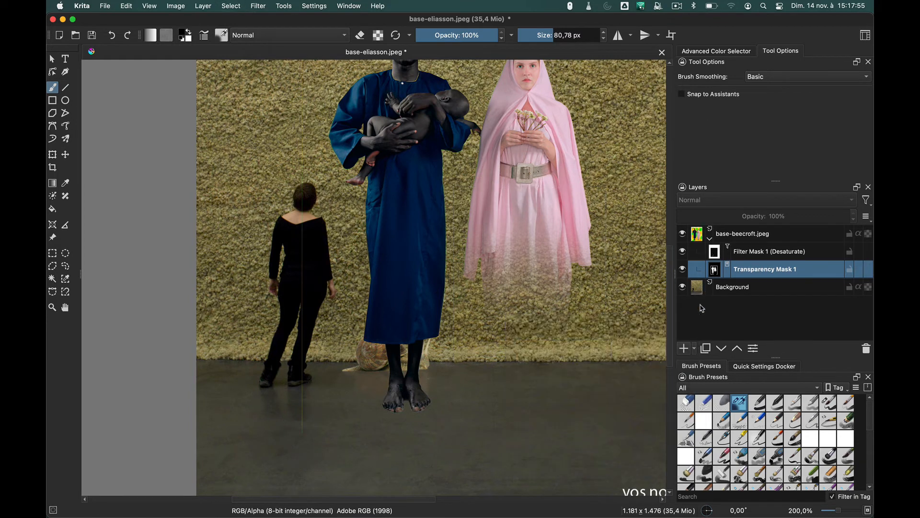
{"action": "mouse_move", "coordinate": [302, 431]}
{"action": "left_mouse_down"}
{"action": "mouse_move", "coordinate": [287, 347]}
{"action": "mouse_move", "coordinate": [307, 412]}
{"action": "mouse_move", "coordinate": [302, 302]}
{"action": "mouse_move", "coordinate": [287, 267]}
{"action": "mouse_move", "coordinate": [301, 201]}
{"action": "mouse_move", "coordinate": [285, 231]}
{"action": "left_mouse_up"}
{"action": "left_click_drag", "start_coordinate": [594, 221], "coordinate": [357, 230]}
{"action": "left_click_drag", "start_coordinate": [439, 161], "coordinate": [568, 172]}
{"action": "left_click_drag", "start_coordinate": [481, 264], "coordinate": [547, 305]}
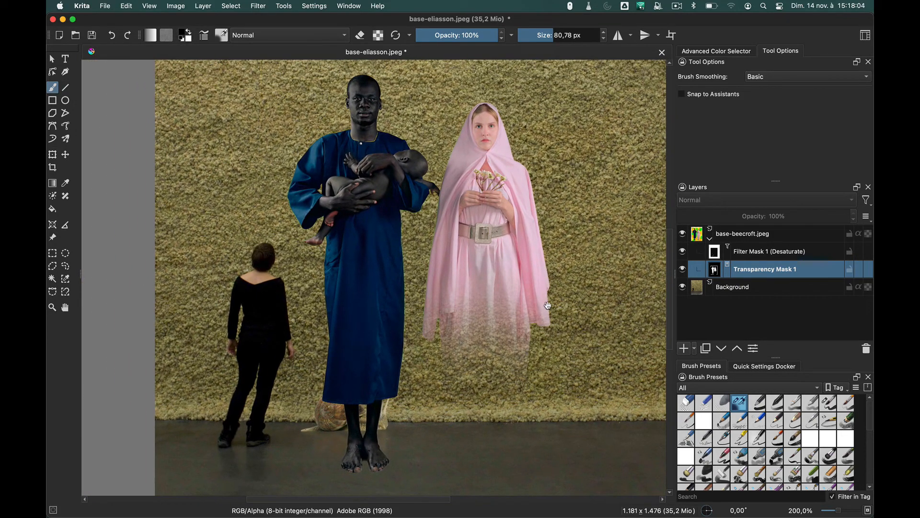
Make the Background layer the active layer
{"action": "left_click", "coordinate": [749, 237]}
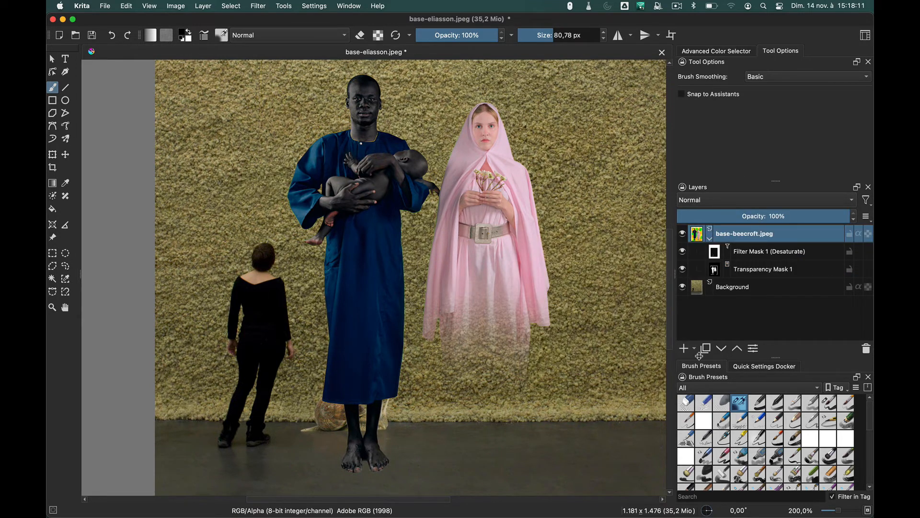
{"action": "left_click", "coordinate": [786, 292]}
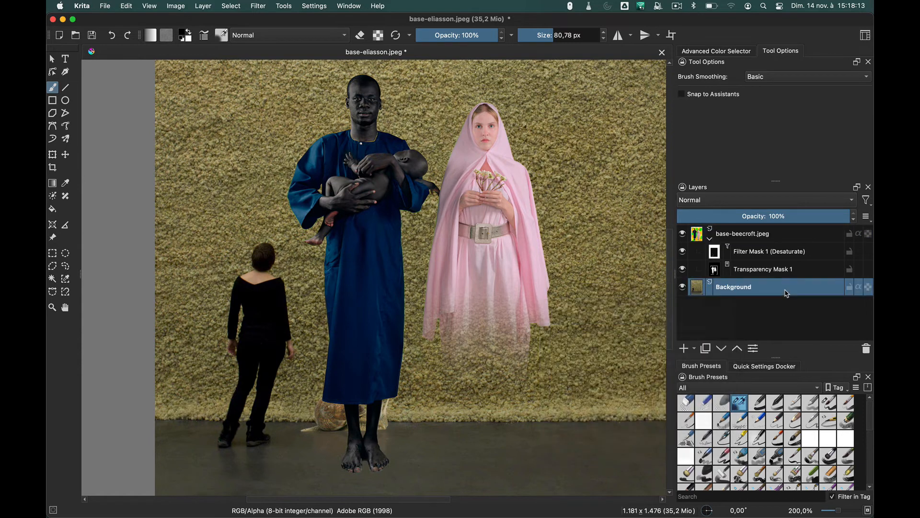
{"action": "left_click", "coordinate": [695, 348]}
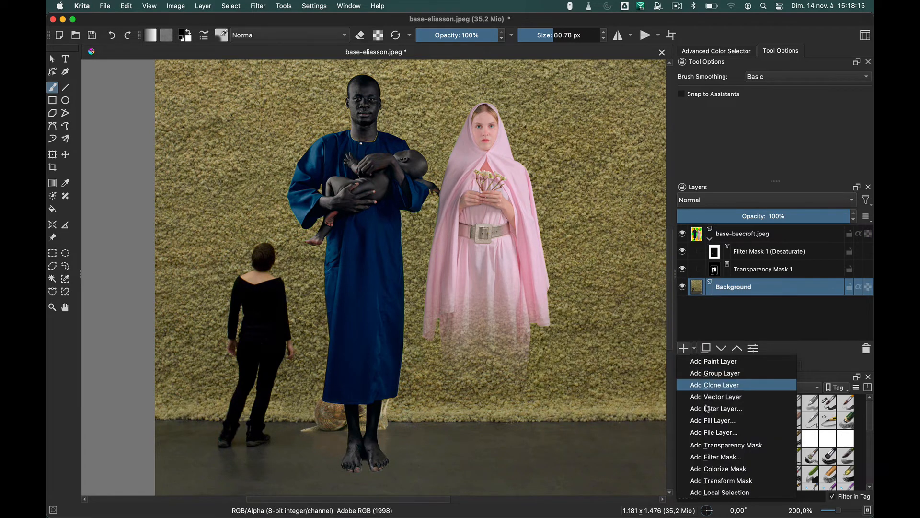
{"action": "left_click", "coordinate": [749, 296]}
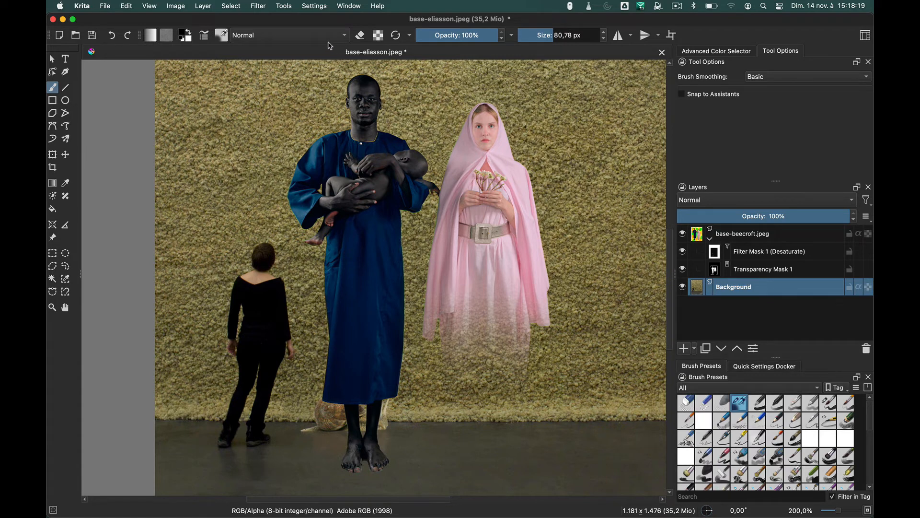
Try an HSV adjustment with hue -70 applied directly to the Background layer, and undo it
{"action": "left_click", "coordinate": [258, 6]}
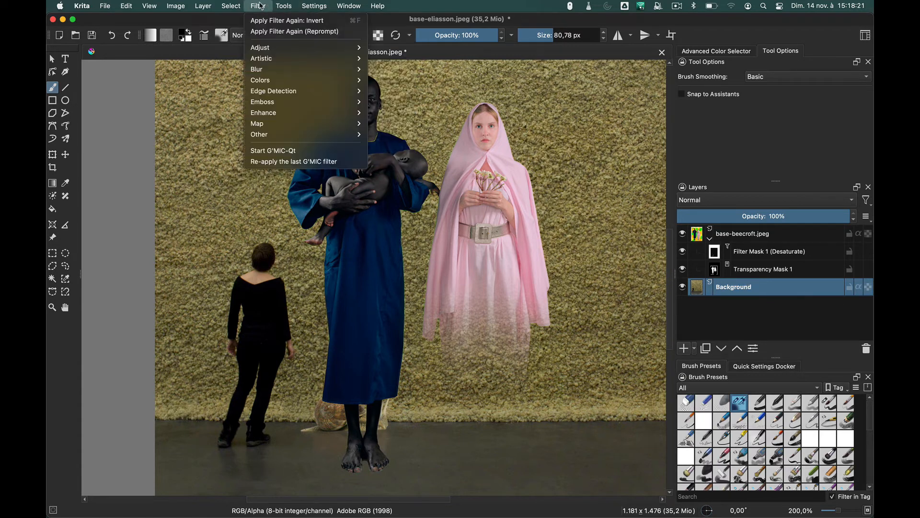
{"action": "mouse_move", "coordinate": [270, 52]}
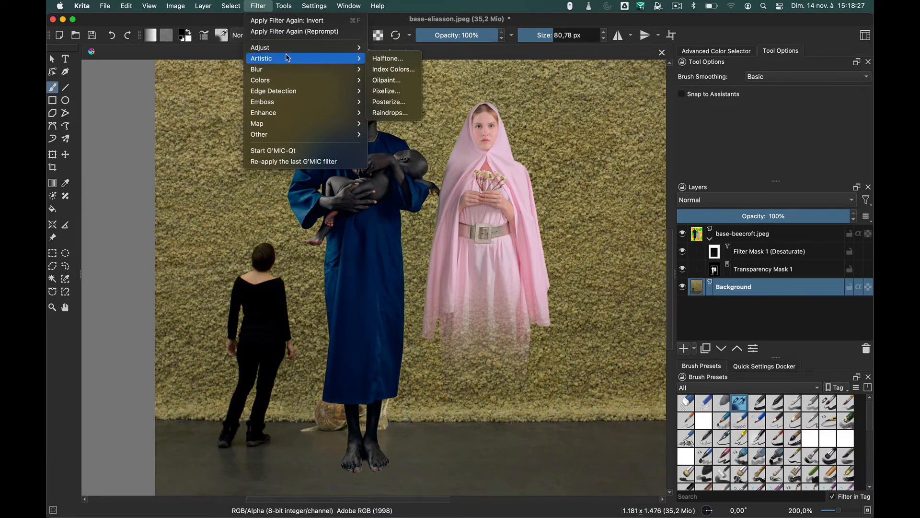
{"action": "mouse_move", "coordinate": [346, 47]}
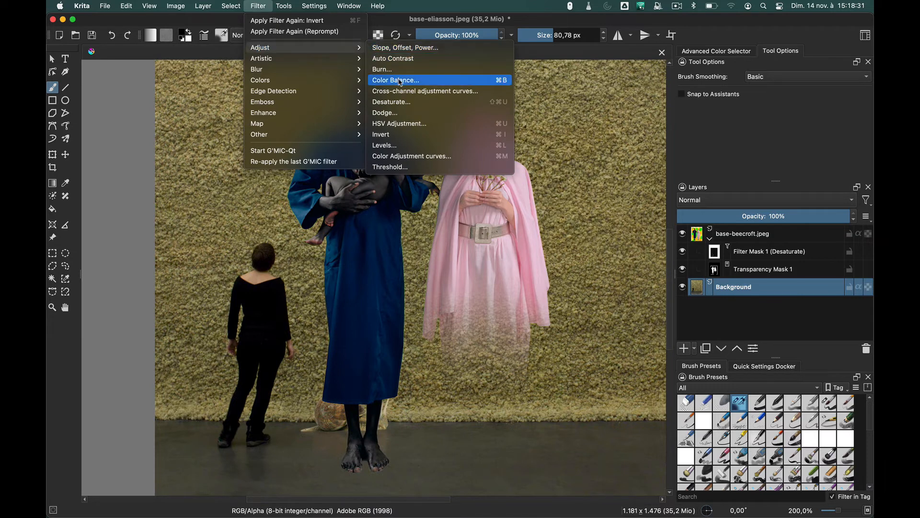
{"action": "left_click", "coordinate": [407, 125]}
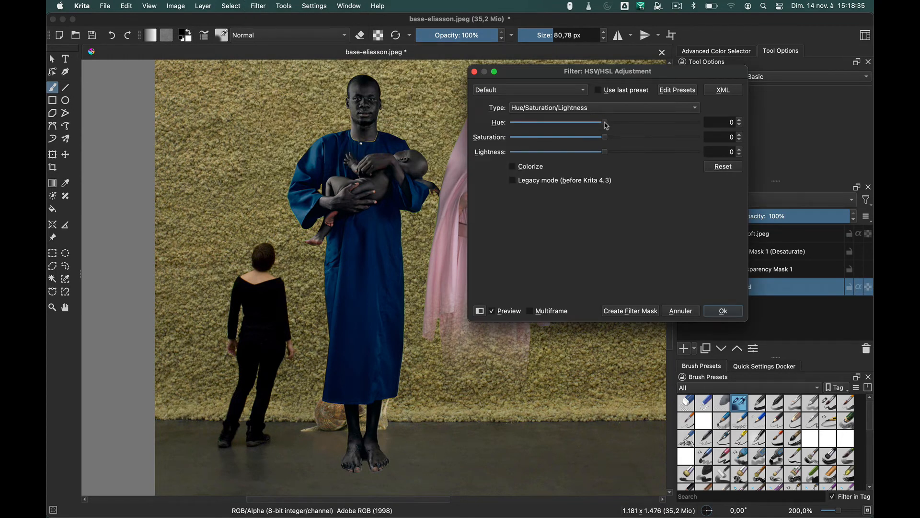
{"action": "left_click_drag", "start_coordinate": [605, 126], "coordinate": [569, 126]}
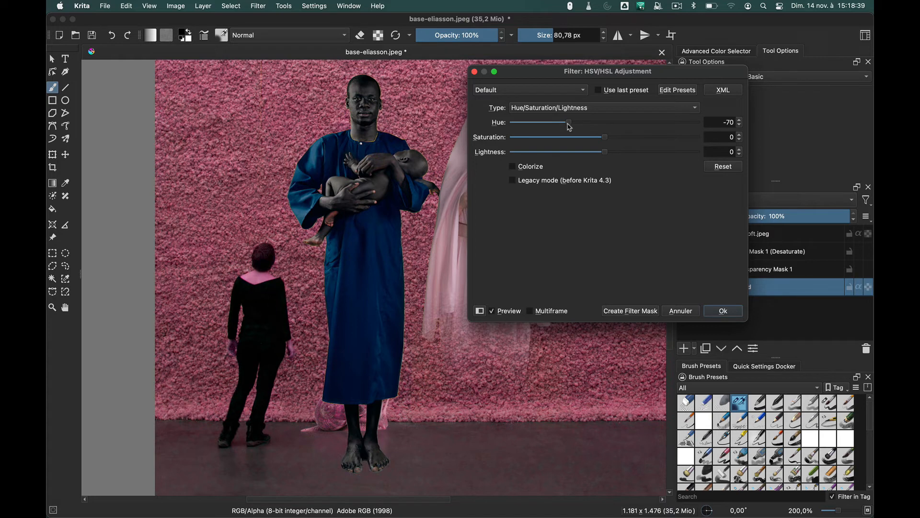
{"action": "left_click_drag", "start_coordinate": [574, 83], "coordinate": [407, 151]}
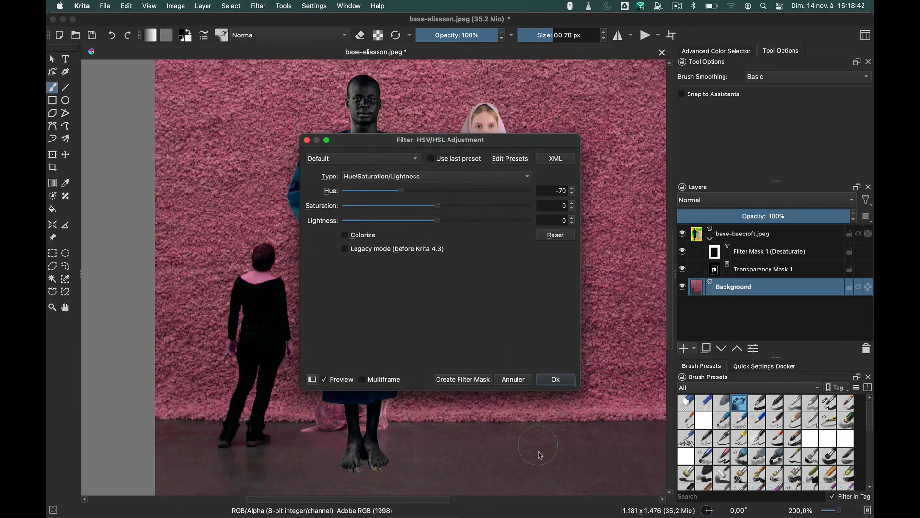
{"action": "left_click", "coordinate": [556, 380]}
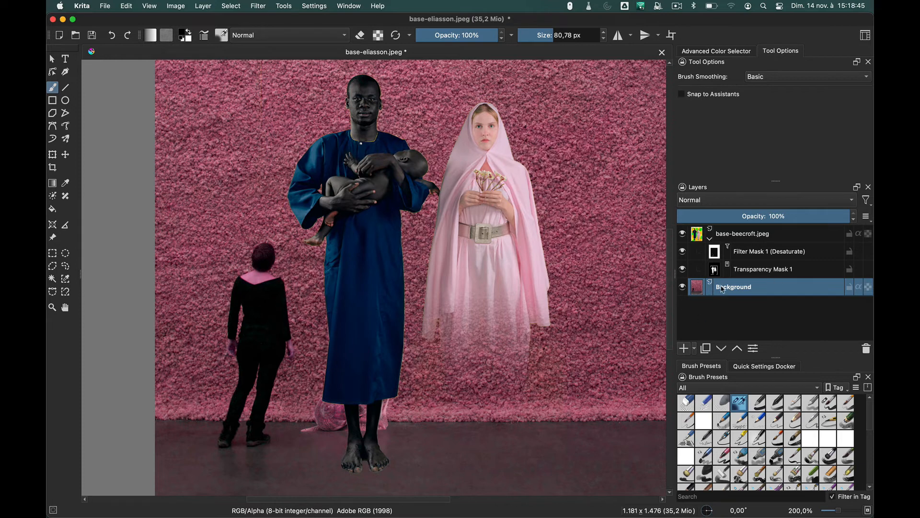
{"action": "mouse_move", "coordinate": [700, 294]}
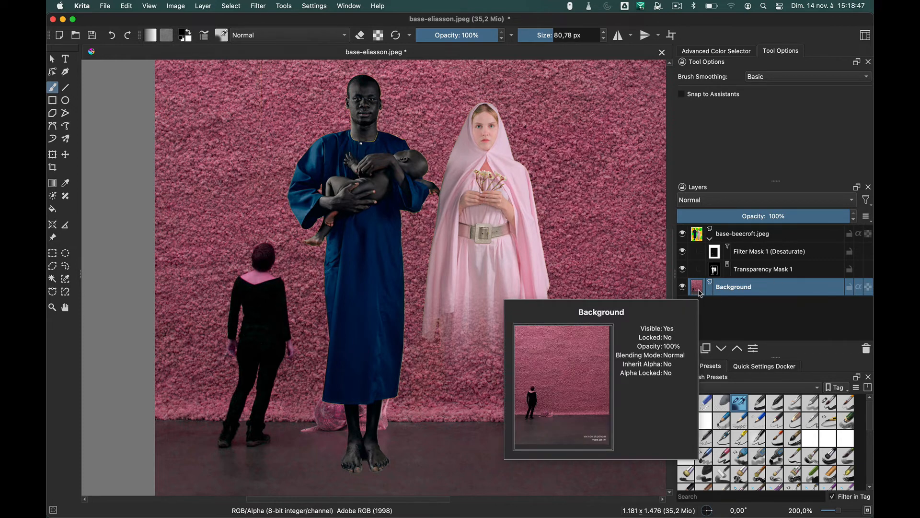
{"action": "key", "text": "ctrl+z"}
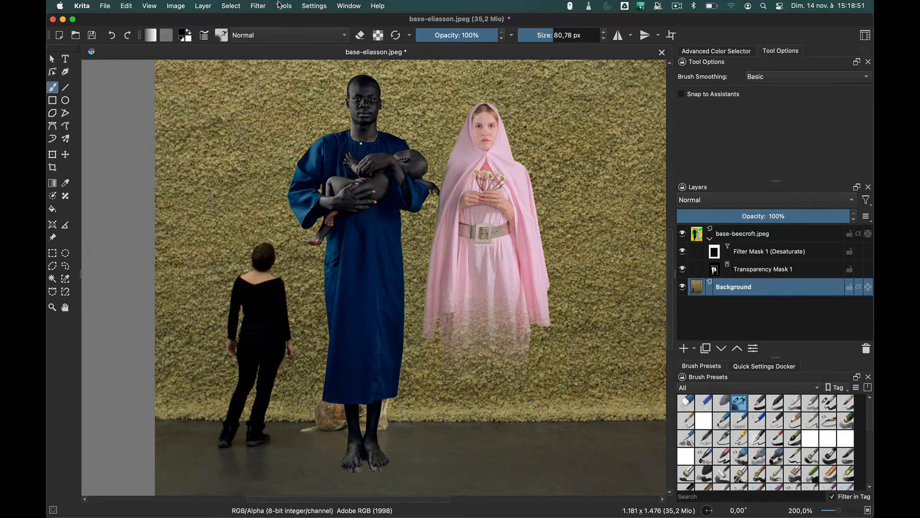
Add an HSV/HSL adjustment filter mask with hue -98 to the Background layer
{"action": "left_click", "coordinate": [262, 5]}
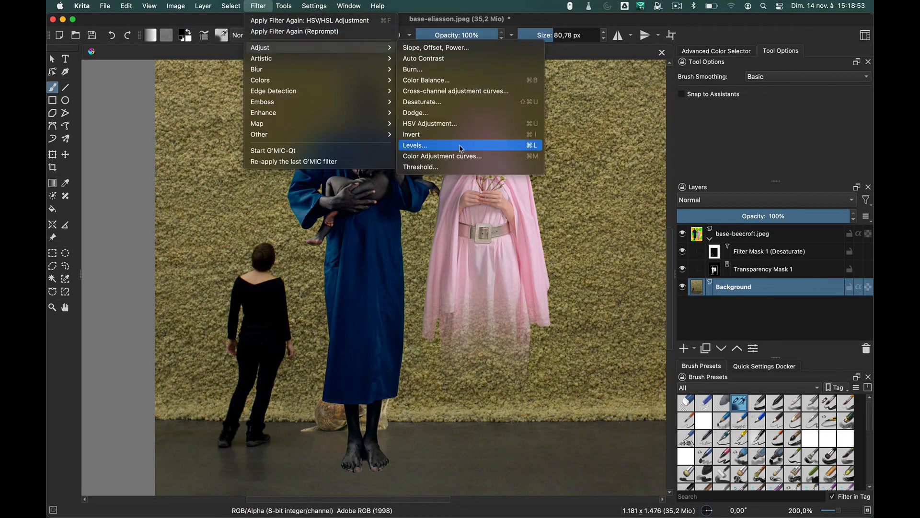
{"action": "left_click", "coordinate": [458, 125]}
{"action": "left_click_drag", "start_coordinate": [437, 191], "coordinate": [372, 190]}
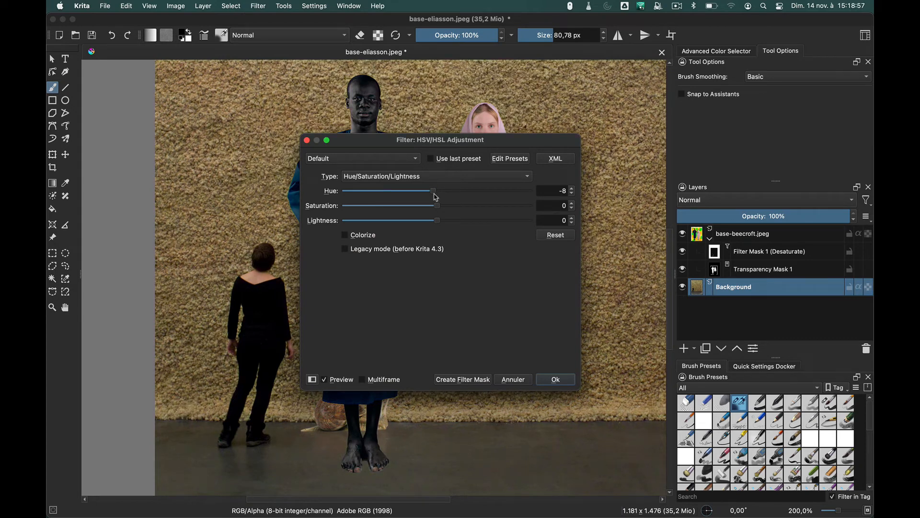
{"action": "left_click_drag", "start_coordinate": [434, 194], "coordinate": [388, 191]}
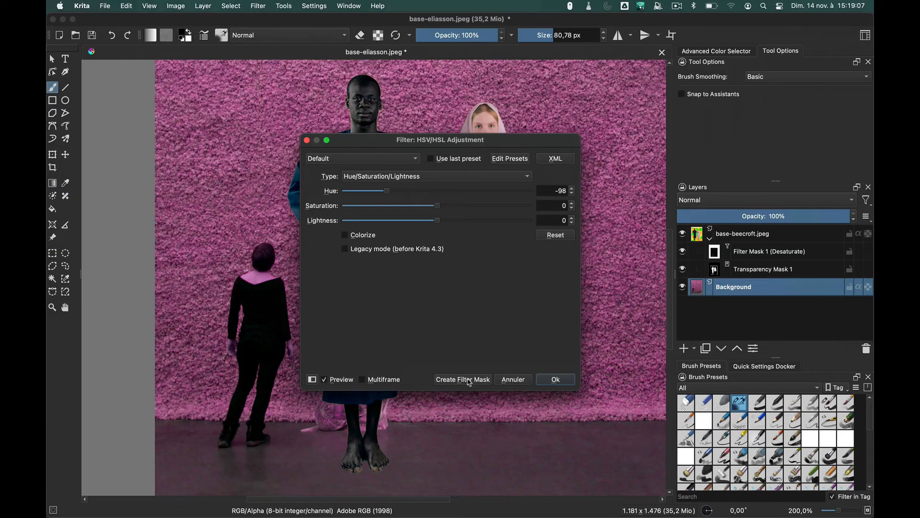
{"action": "left_click", "coordinate": [469, 380]}
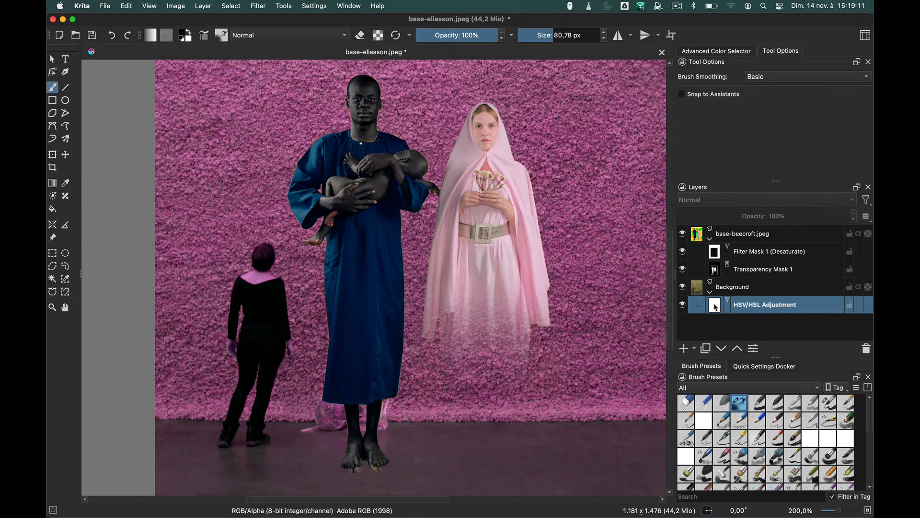
Select the whole floor area with a rectangular selection, from the base of the wall down past the image's lower edge
{"action": "key", "text": "super+minus"}
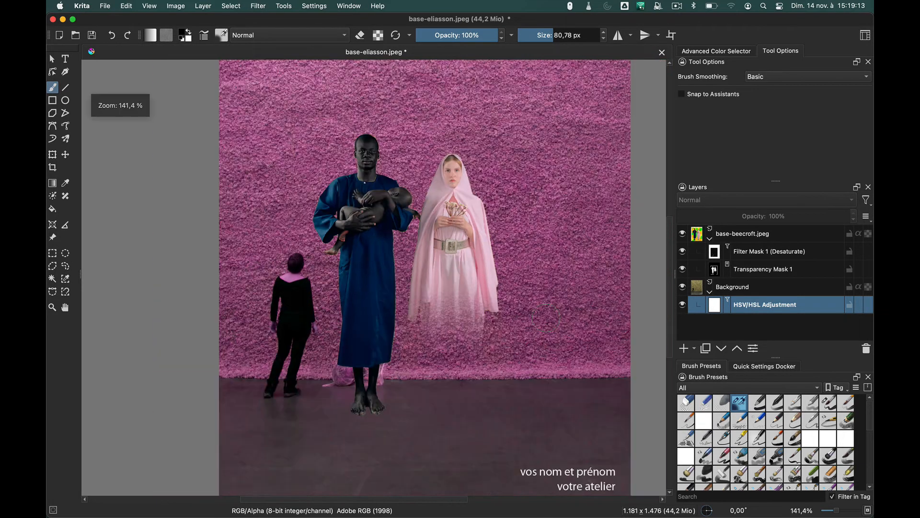
{"action": "scroll", "coordinate": [546, 316], "scroll_direction": "down", "scroll_amount": 5}
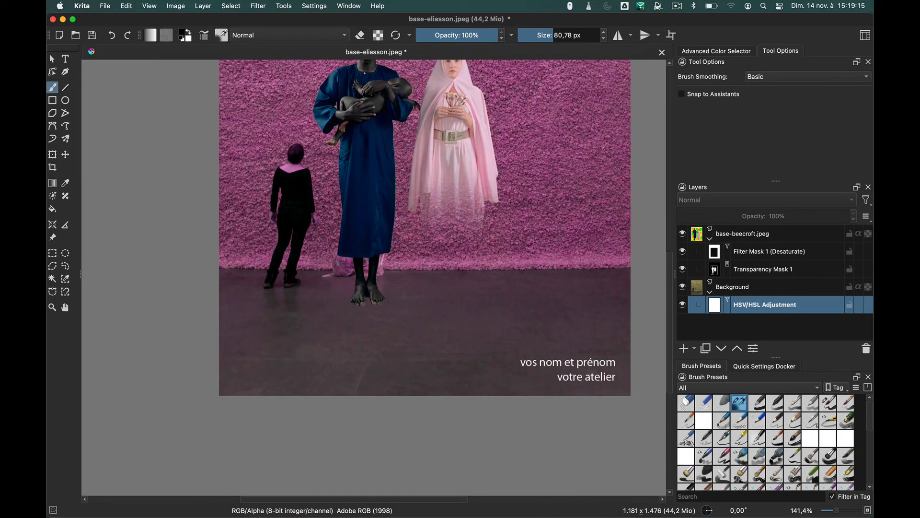
{"action": "left_click", "coordinate": [52, 252]}
{"action": "left_click_drag", "start_coordinate": [218, 269], "coordinate": [636, 456]}
{"action": "left_click_drag", "start_coordinate": [193, 265], "coordinate": [678, 220]}
Paint black over the selected floor on the HSV/HSL mask with a brush of about 325 px, and clear the selection
{"action": "left_click", "coordinate": [53, 88]}
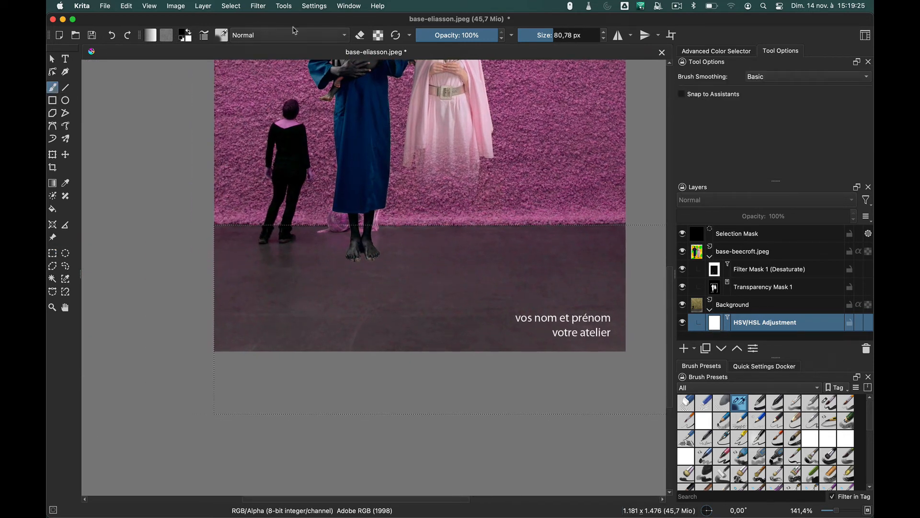
{"action": "left_click_drag", "start_coordinate": [276, 309], "coordinate": [375, 317]}
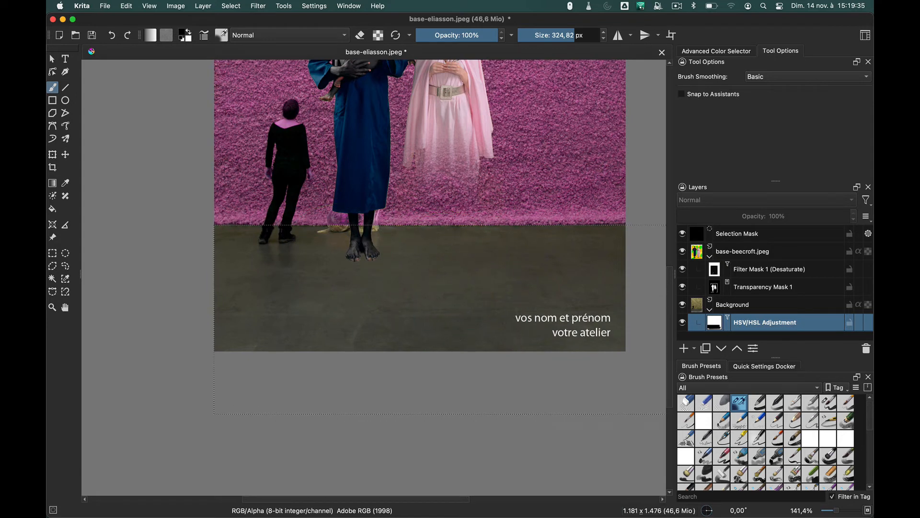
{"action": "key", "text": "super+shift+a"}
Examine the woman in black, the objects behind the man's legs and the transition between the pink wall and the floor
{"action": "scroll", "coordinate": [335, 261], "scroll_direction": "up", "scroll_amount": 5}
{"action": "scroll", "coordinate": [334, 261], "scroll_direction": "left", "scroll_amount": 5}
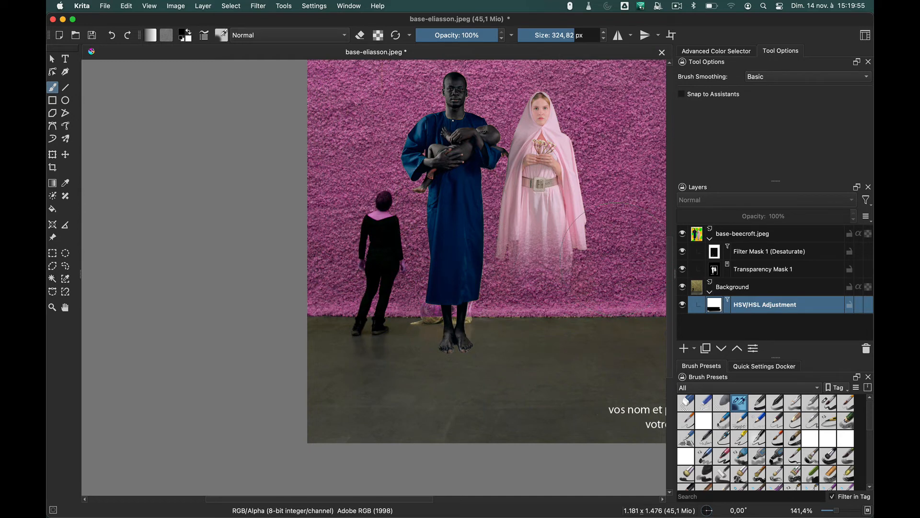
{"action": "key", "text": "super+plus"}
{"action": "key", "text": "super+plus"}
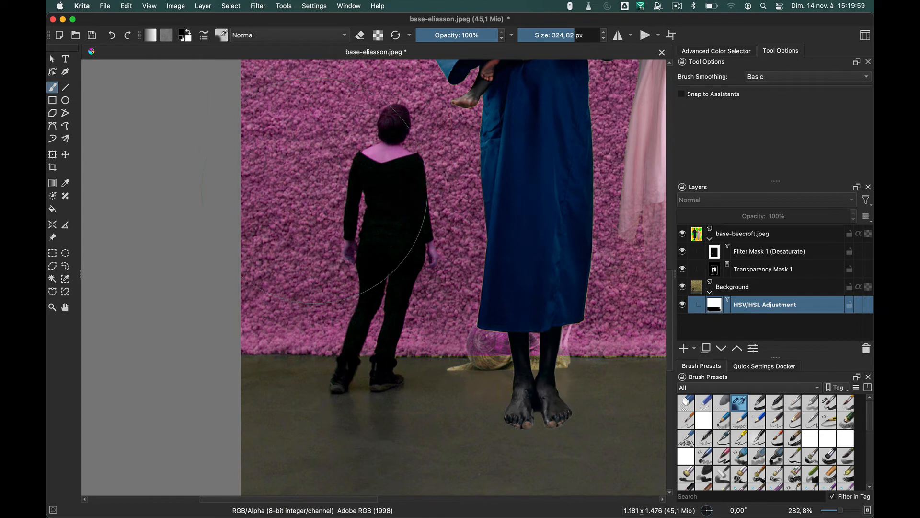
{"action": "mouse_move", "coordinate": [313, 194]}
{"action": "left_mouse_down"}
{"action": "mouse_move", "coordinate": [256, 266]}
{"action": "mouse_move", "coordinate": [218, 266]}
{"action": "left_mouse_up"}
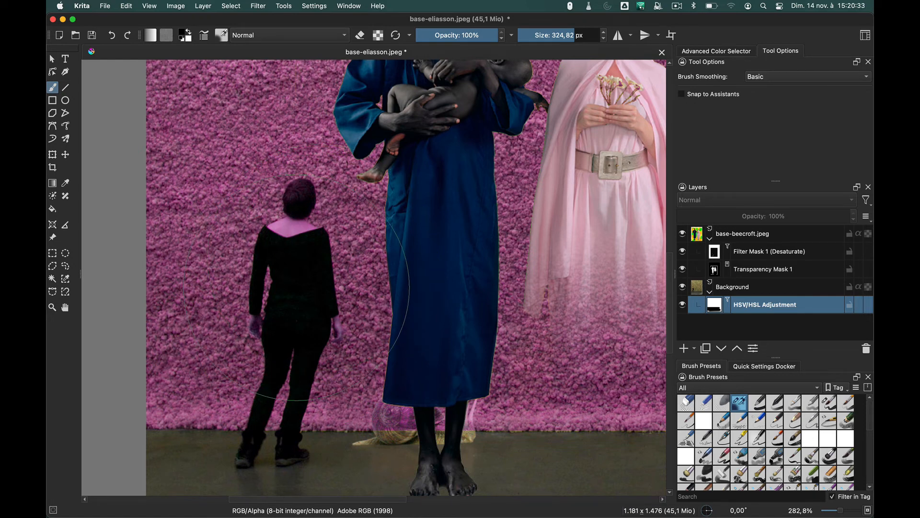
{"action": "key", "text": "minus"}
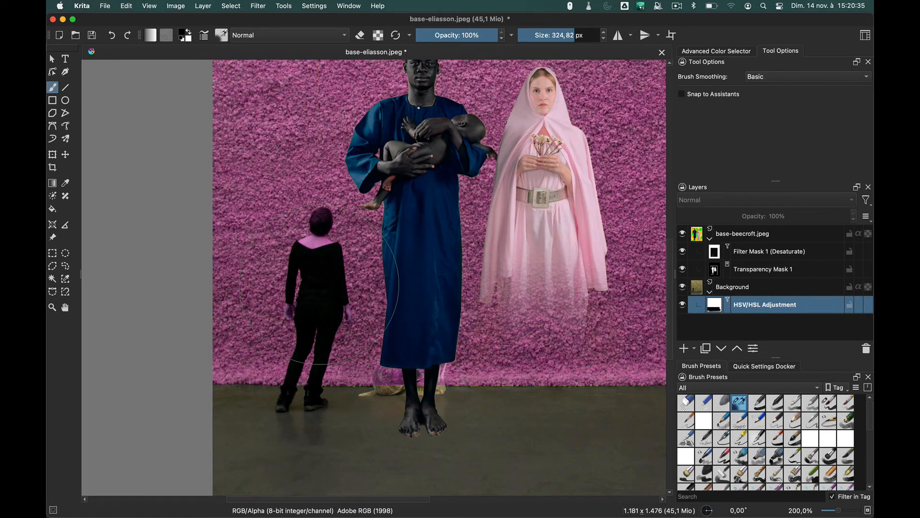
{"action": "scroll", "coordinate": [432, 400], "scroll_direction": "up", "scroll_amount": 5}
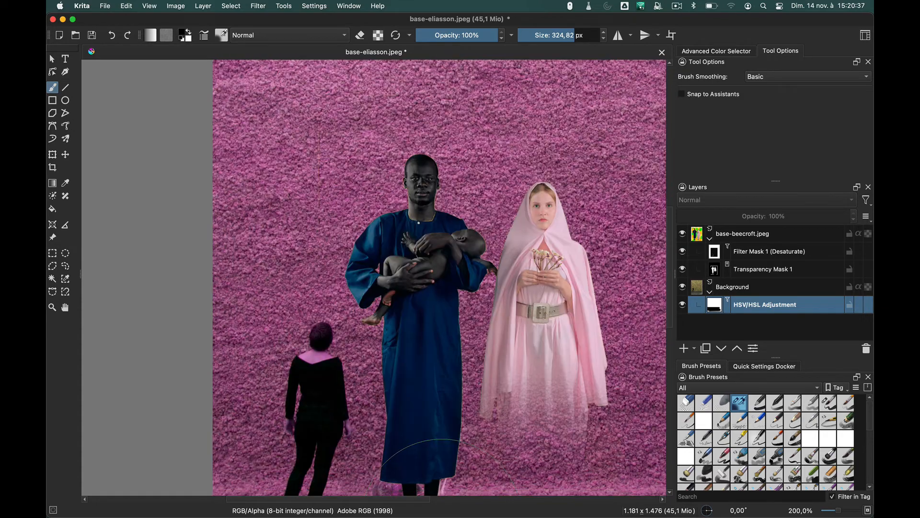
{"action": "scroll", "coordinate": [442, 399], "scroll_direction": "down", "scroll_amount": 5}
{"action": "scroll", "coordinate": [442, 400], "scroll_direction": "up", "scroll_amount": 3}
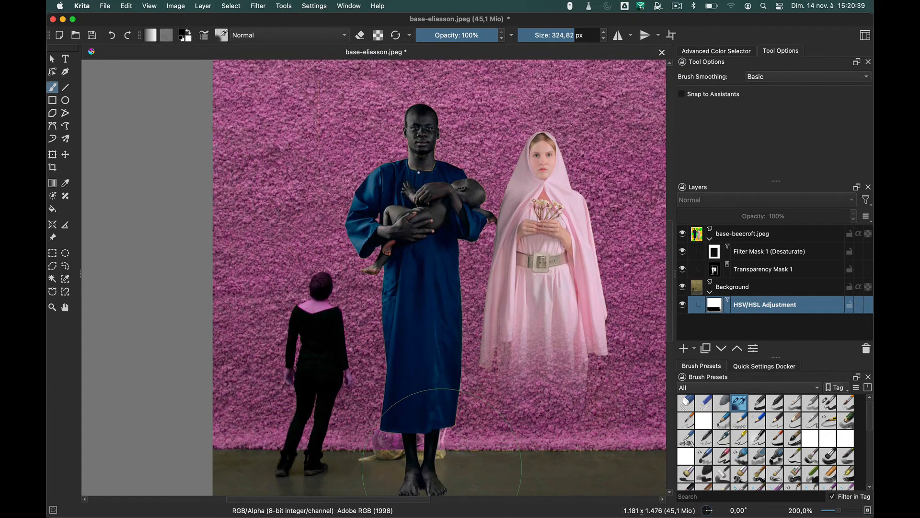
{"action": "key", "text": "minus"}
{"action": "key", "text": "minus"}
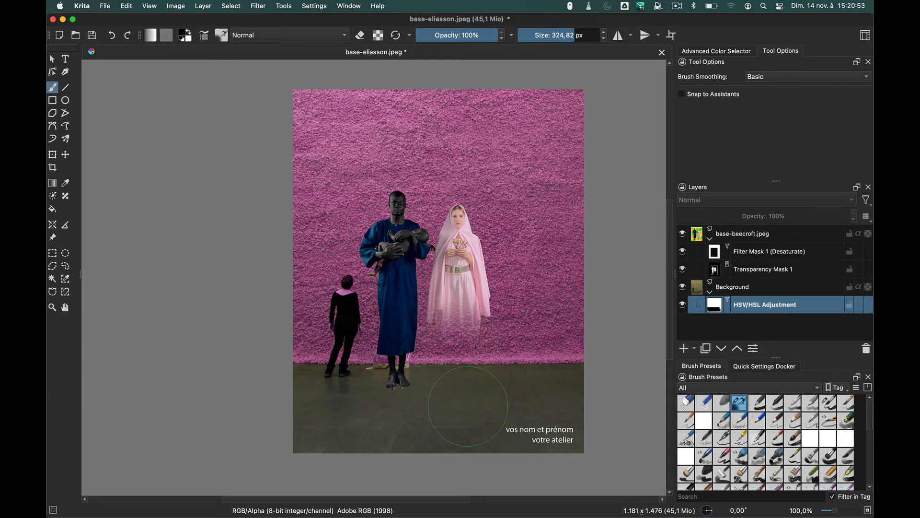
{"action": "key", "text": "ctrl+plus"}
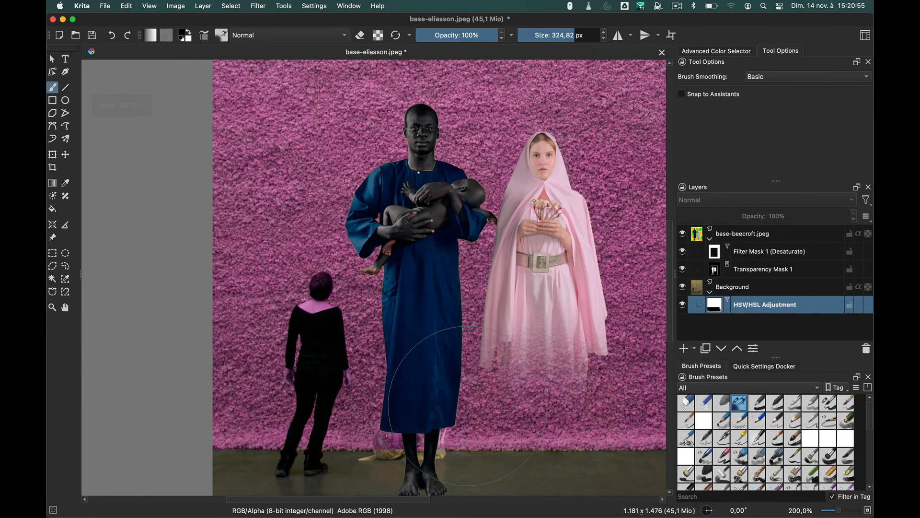
{"action": "scroll", "coordinate": [436, 285], "scroll_direction": "down", "scroll_amount": 3}
{"action": "scroll", "coordinate": [437, 285], "scroll_direction": "down", "scroll_amount": 2}
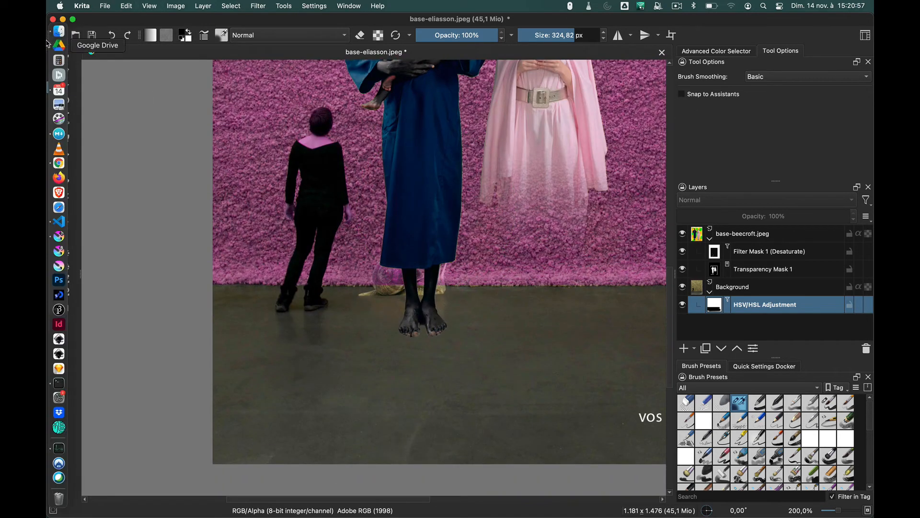
Switch to Finder and preview base-resultat.jpeg in the source folder as the reference for the final result
{"action": "left_click", "coordinate": [58, 32]}
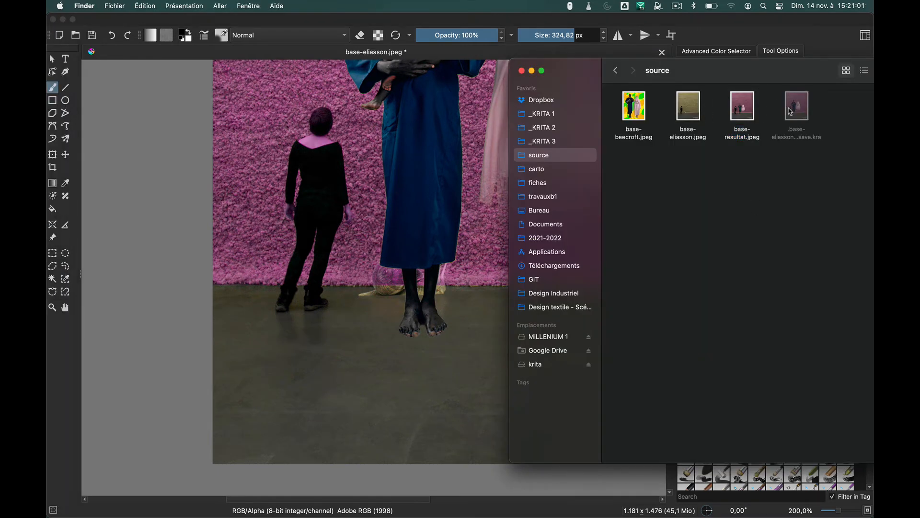
{"action": "left_click", "coordinate": [750, 114]}
{"action": "key", "text": "space"}
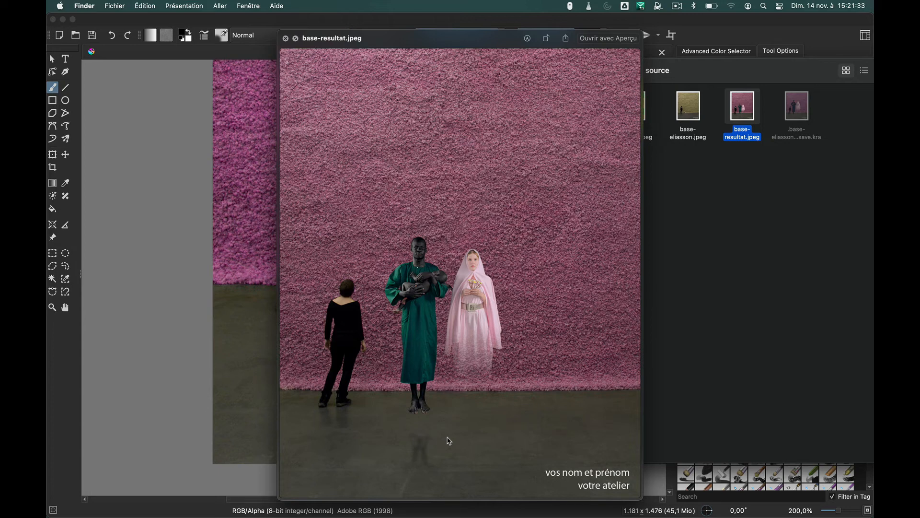
{"action": "left_click", "coordinate": [286, 38]}
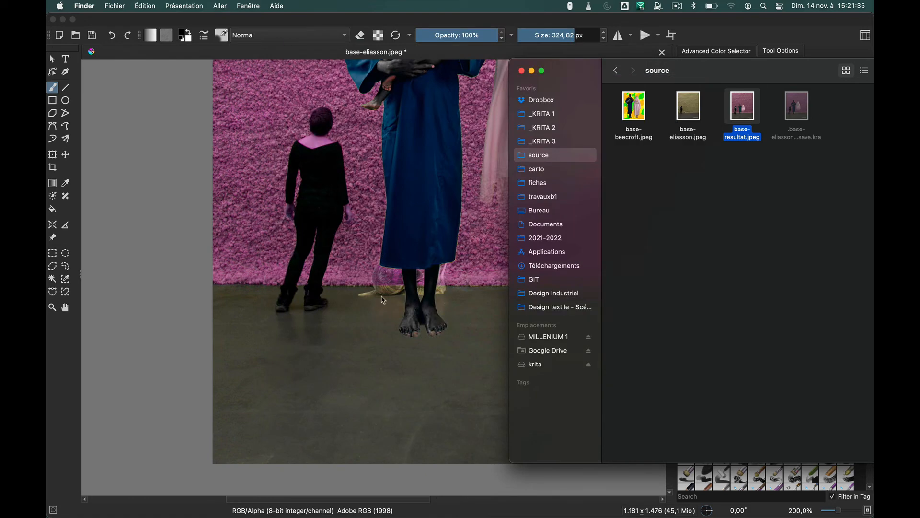
{"action": "scroll", "coordinate": [377, 295], "scroll_direction": "up", "scroll_amount": 2}
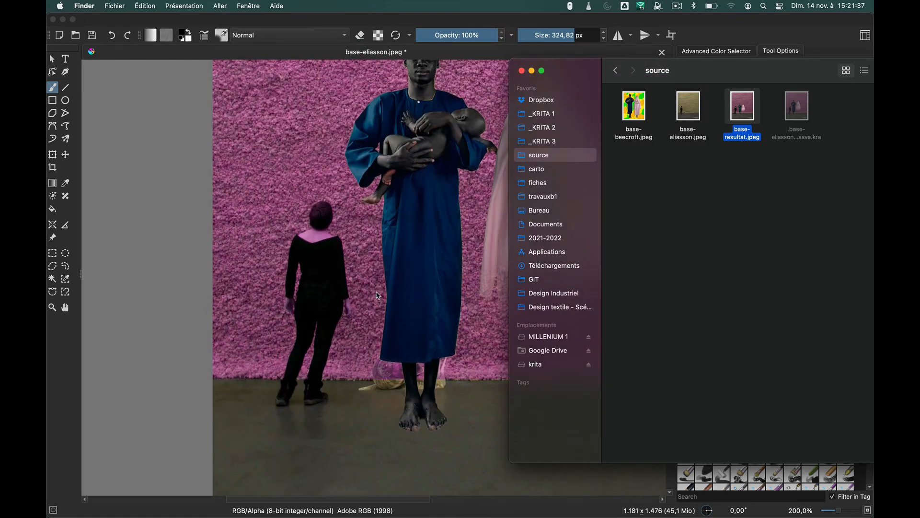
{"action": "key", "text": "super+minus"}
{"action": "key", "text": "super+minus"}
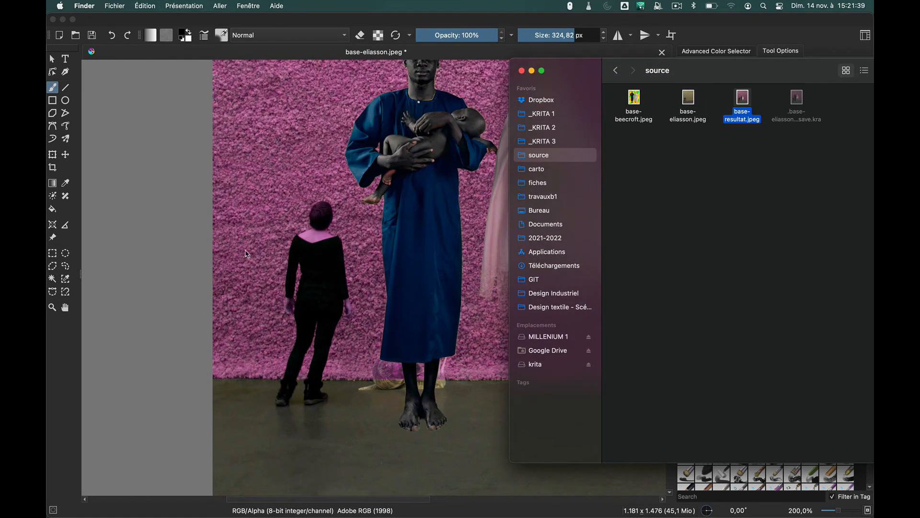
Return to Krita and examine the outlines of the man in blue and the baby against the pink wall
{"action": "left_click", "coordinate": [178, 235]}
{"action": "key", "text": "1"}
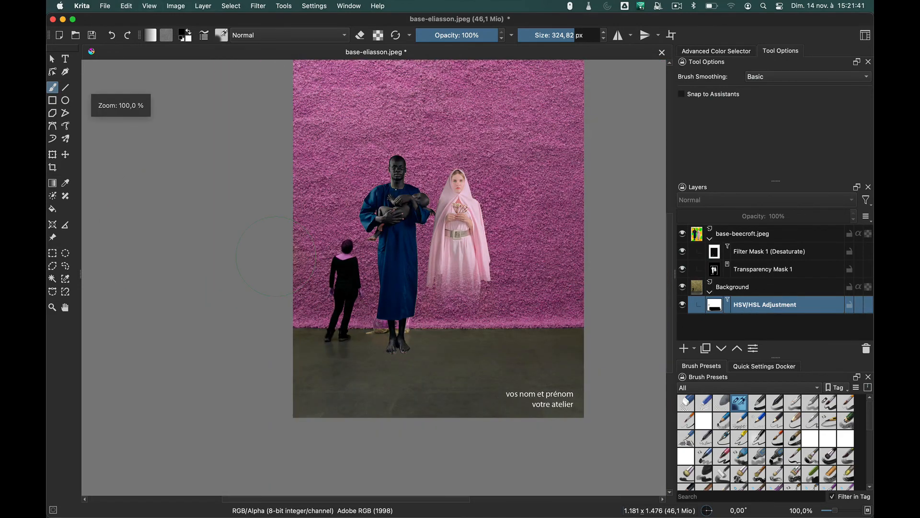
{"action": "scroll", "coordinate": [225, 422], "scroll_direction": "up", "scroll_amount": 5}
{"action": "scroll", "coordinate": [225, 422], "scroll_direction": "down", "scroll_amount": 4}
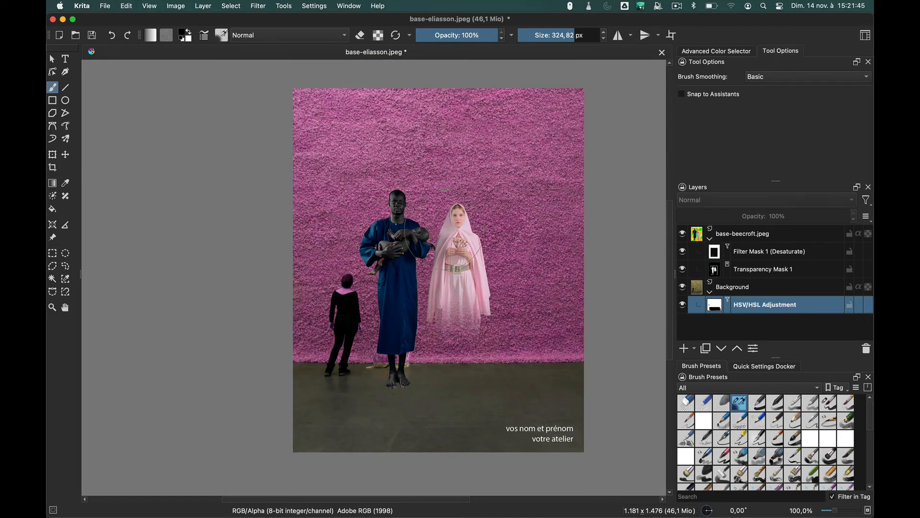
{"action": "scroll", "coordinate": [424, 271], "scroll_direction": "up", "scroll_amount": 2}
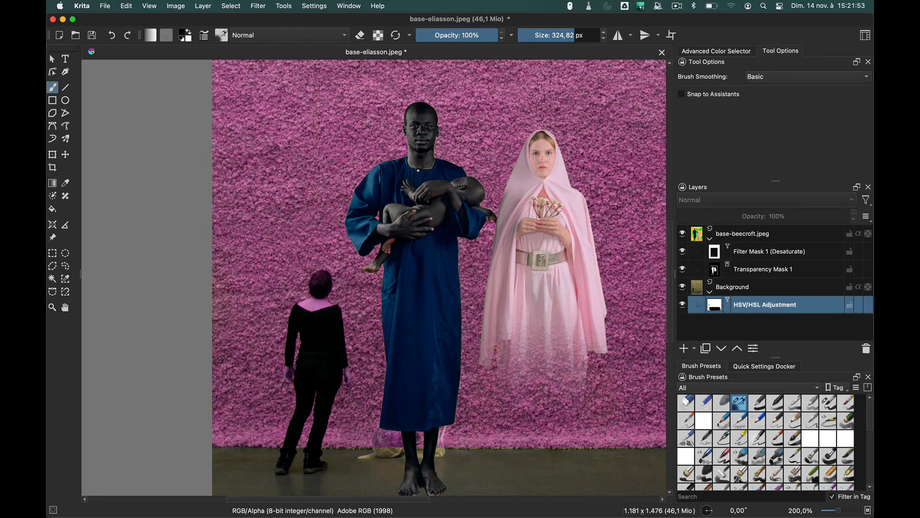
{"action": "scroll", "coordinate": [390, 204], "scroll_direction": "up", "scroll_amount": 3}
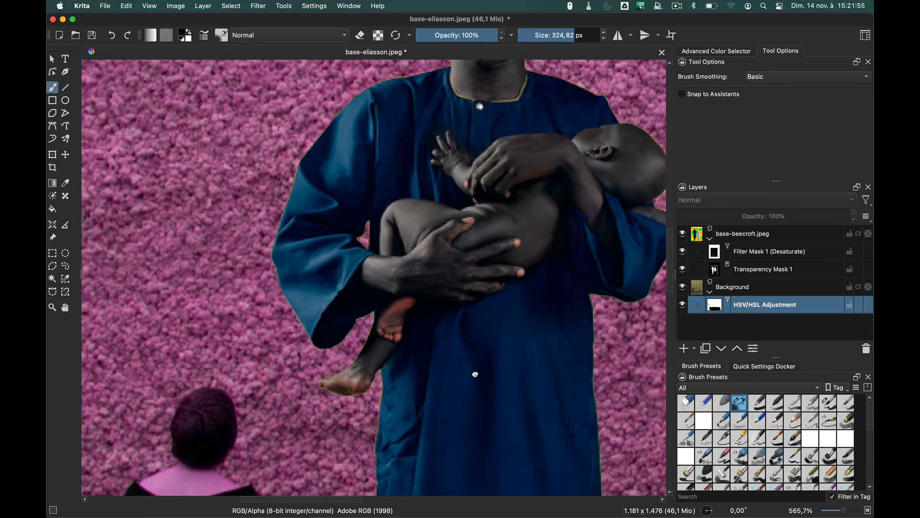
{"action": "mouse_move", "coordinate": [475, 374]}
{"action": "left_mouse_down"}
{"action": "mouse_move", "coordinate": [499, 448]}
{"action": "mouse_move", "coordinate": [418, 429]}
{"action": "left_mouse_up"}
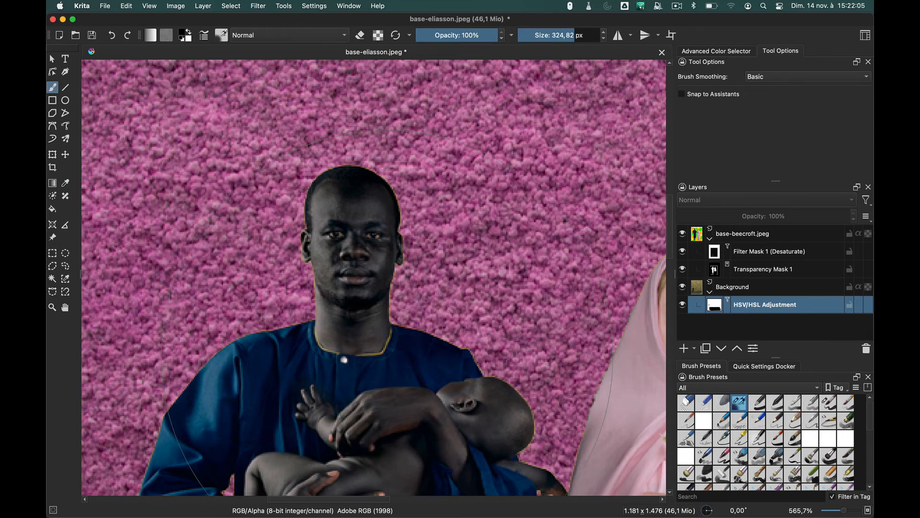
{"action": "scroll", "coordinate": [417, 335], "scroll_direction": "down", "scroll_amount": 2}
{"action": "scroll", "coordinate": [417, 335], "scroll_direction": "down", "scroll_amount": 1}
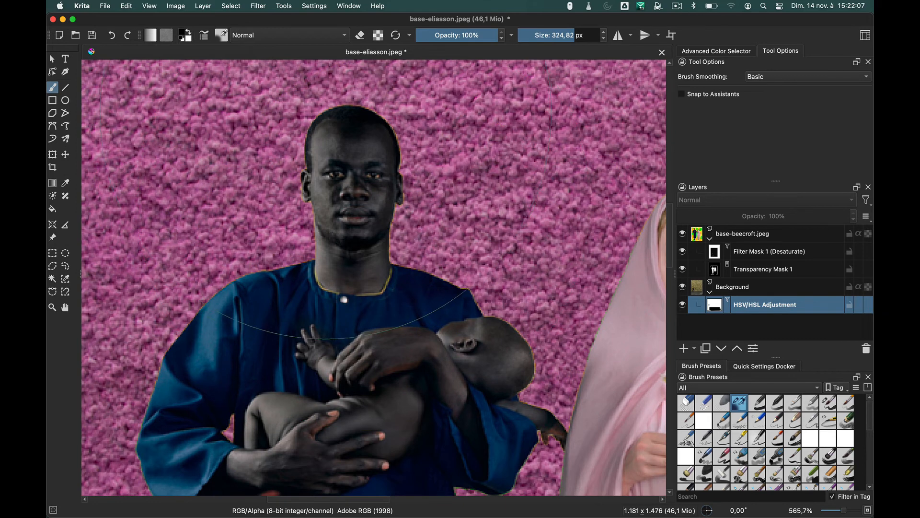
{"action": "scroll", "coordinate": [336, 364], "scroll_direction": "down", "scroll_amount": 3}
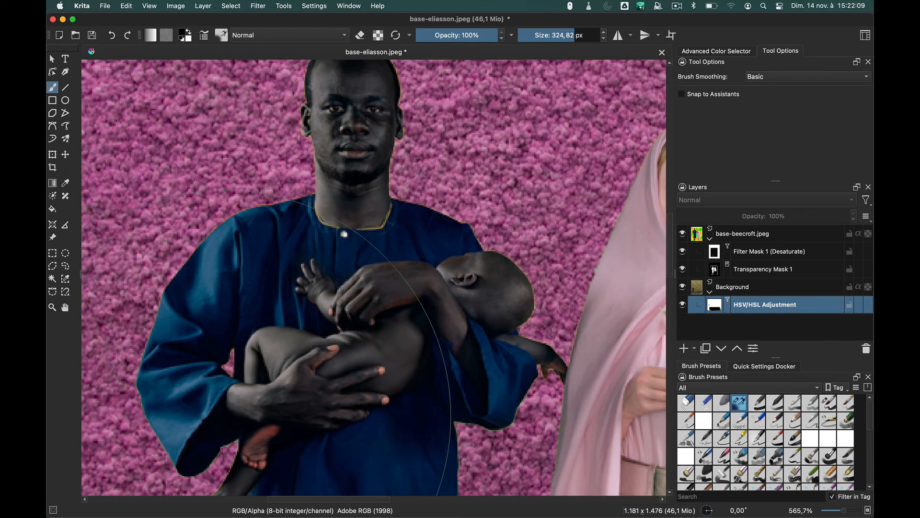
{"action": "scroll", "coordinate": [373, 278], "scroll_direction": "down", "scroll_amount": 1}
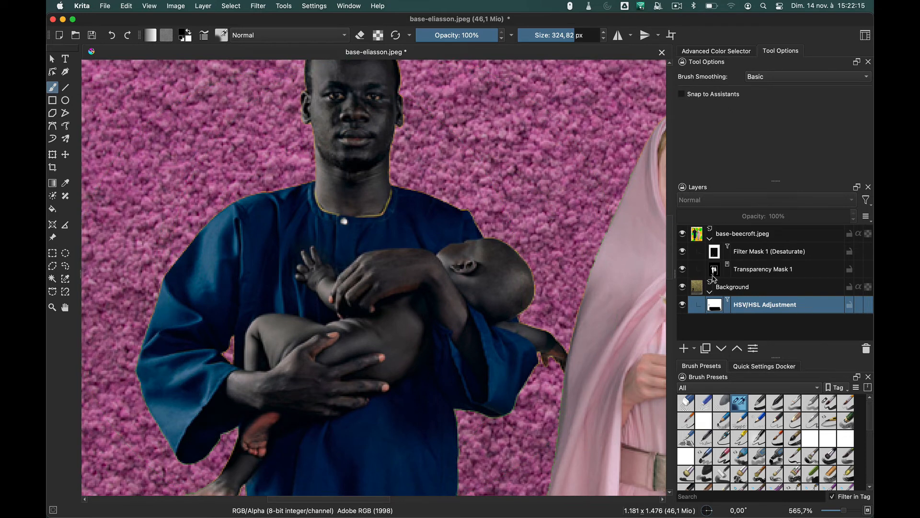
Desaturate the yellowish fringe along the man's shoulder, the baby's head and its hand on Filter Mask 1 with a brush of about 12 px
{"action": "left_click", "coordinate": [714, 253]}
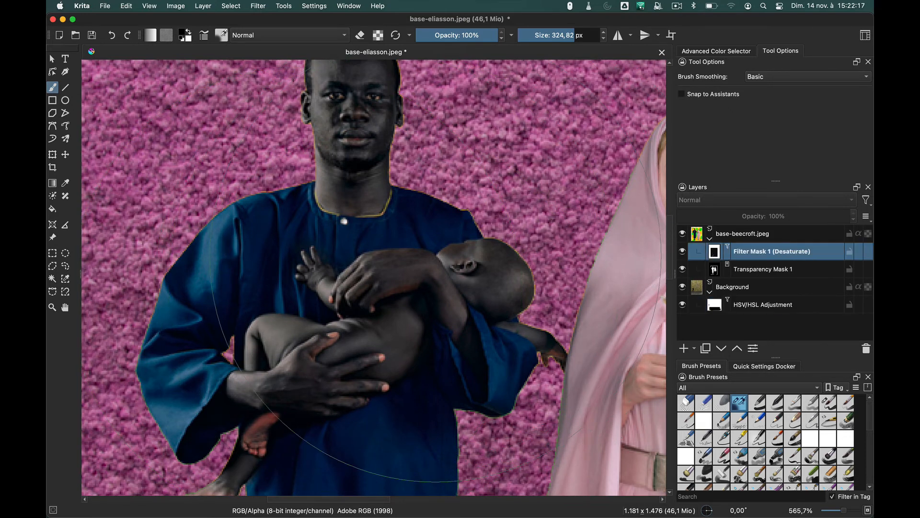
{"action": "mouse_move", "coordinate": [378, 206]}
{"action": "left_mouse_down", "text": "shift"}
{"action": "mouse_move", "coordinate": [50, 226]}
{"action": "mouse_move", "coordinate": [66, 228]}
{"action": "left_mouse_up", "text": "shift"}
{"action": "left_click", "coordinate": [190, 31]}
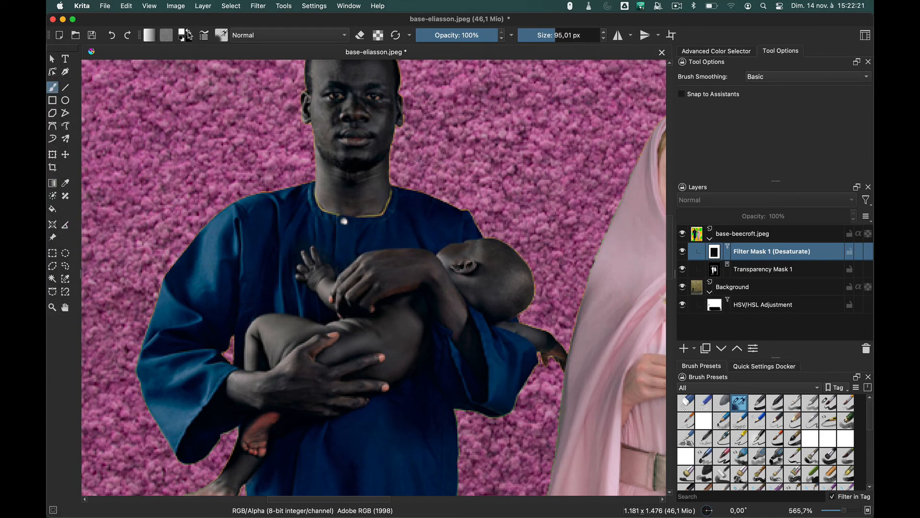
{"action": "left_click_drag", "start_coordinate": [450, 247], "coordinate": [338, 247], "text": "shift"}
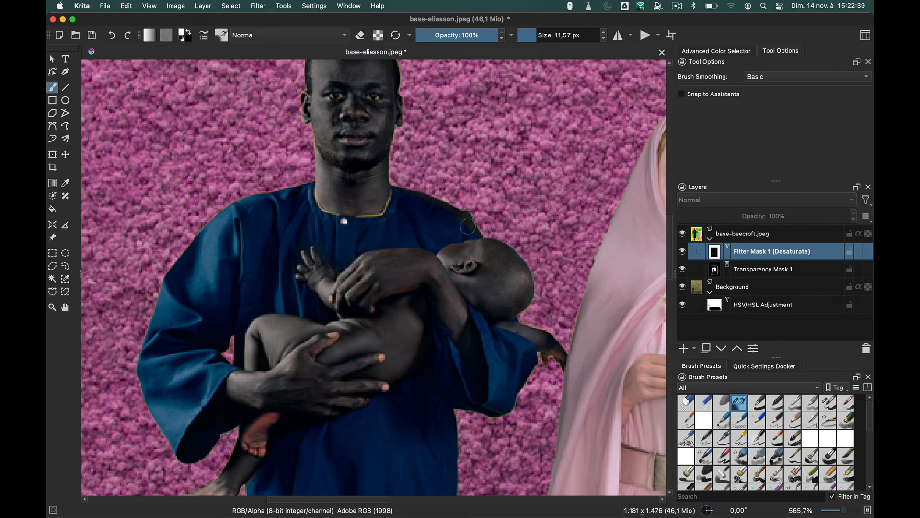
{"action": "key", "text": "x"}
{"action": "left_click_drag", "start_coordinate": [464, 220], "coordinate": [525, 264]}
{"action": "key", "text": "x"}
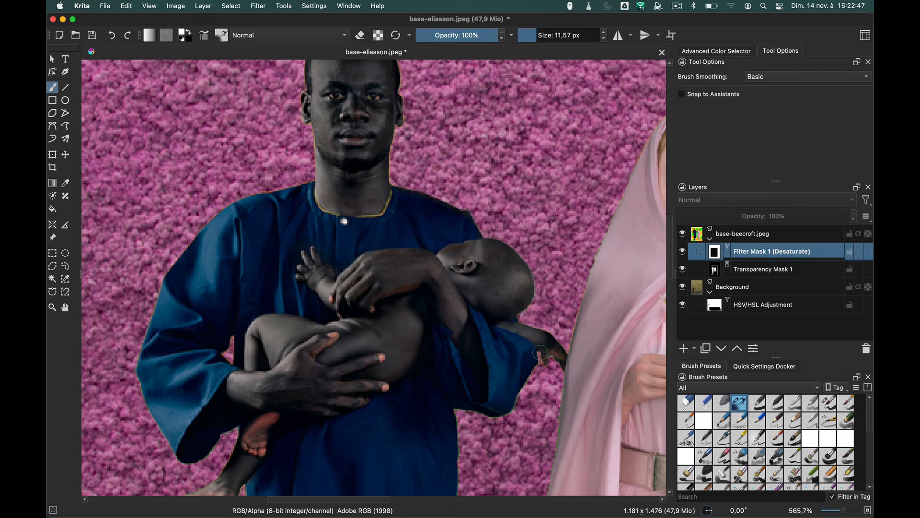
{"action": "left_click_drag", "start_coordinate": [548, 350], "coordinate": [562, 357]}
Examine the outlines of the man, the baby and the robe against the pink wall, close up and with both figures in view
{"action": "scroll", "coordinate": [320, 124], "scroll_direction": "up", "scroll_amount": 5}
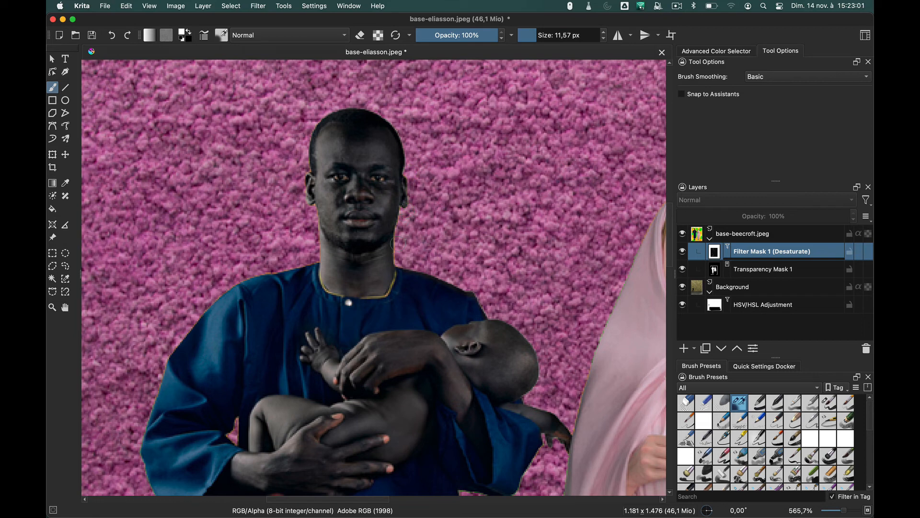
{"action": "scroll", "coordinate": [473, 268], "scroll_direction": "down", "scroll_amount": 8}
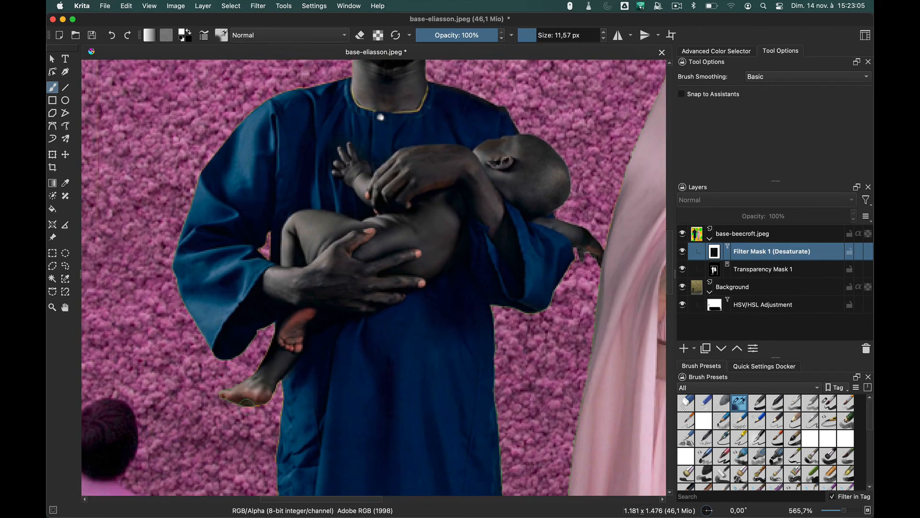
{"action": "scroll", "coordinate": [247, 403], "scroll_direction": "down", "scroll_amount": 9}
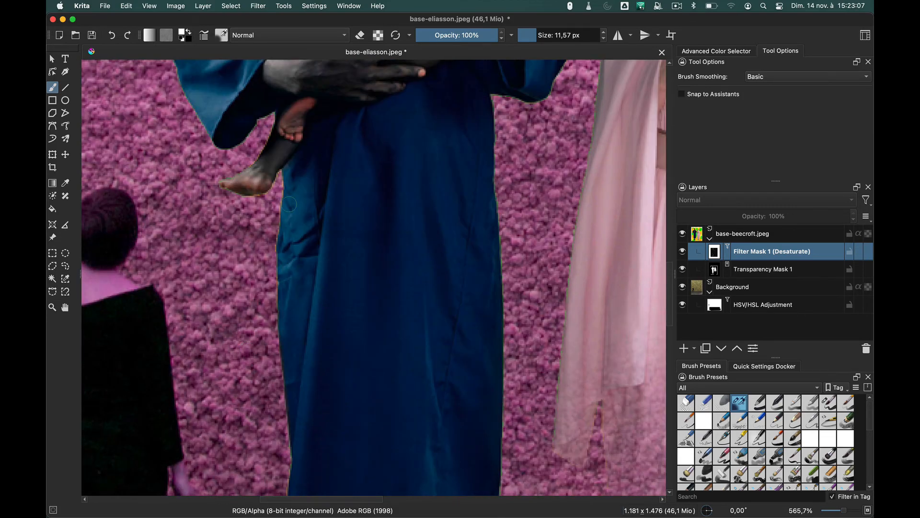
{"action": "scroll", "coordinate": [397, 312], "scroll_direction": "up", "scroll_amount": 15}
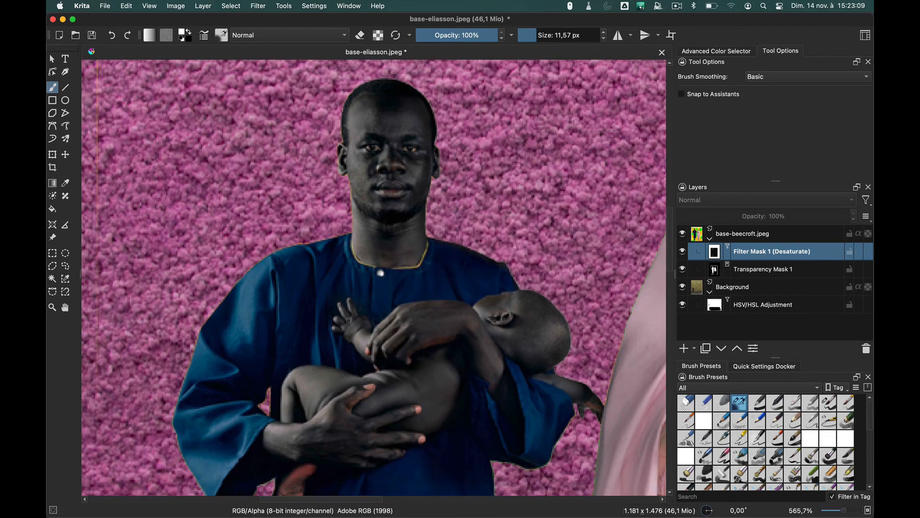
{"action": "key", "text": "minus"}
{"action": "key", "text": "minus"}
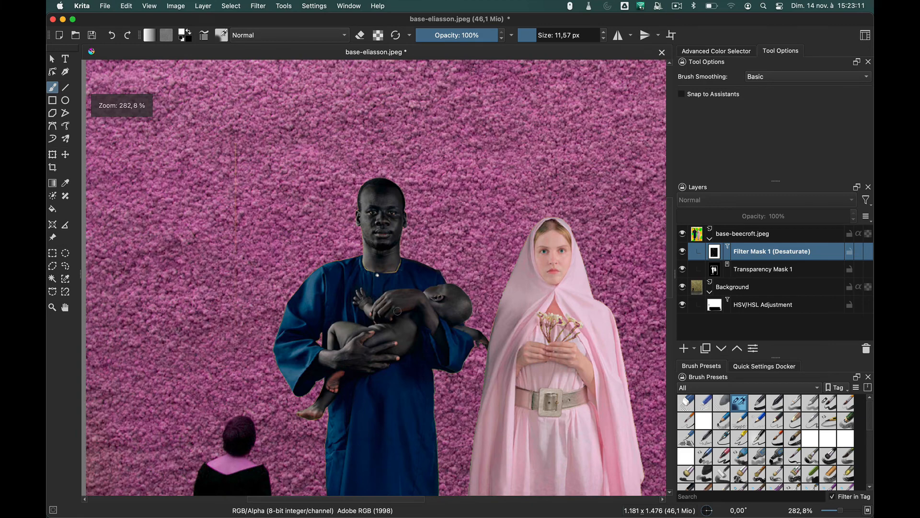
{"action": "scroll", "coordinate": [397, 311], "scroll_direction": "up", "scroll_amount": 4}
{"action": "scroll", "coordinate": [483, 305], "scroll_direction": "down", "scroll_amount": 6}
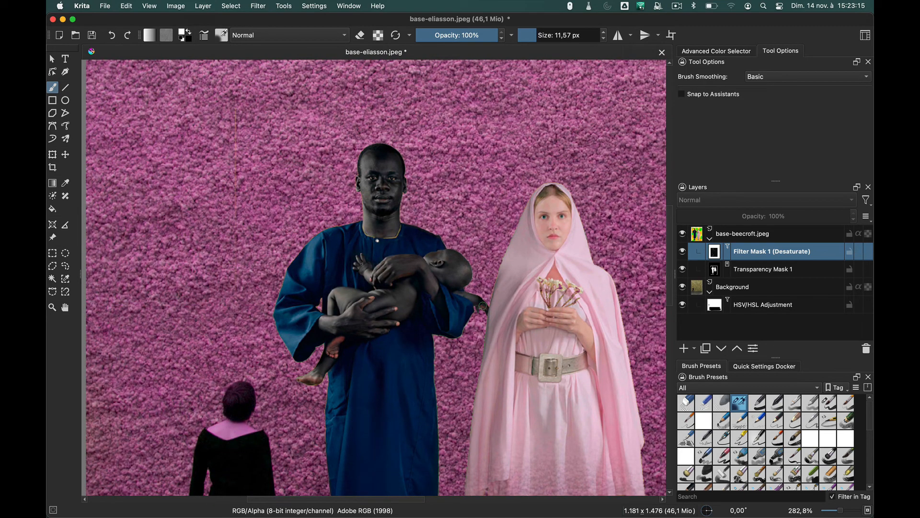
Open the Levels filter for the Background layer and compare its lightness histogram with the RGBA channel histogram
{"action": "left_click", "coordinate": [357, 6]}
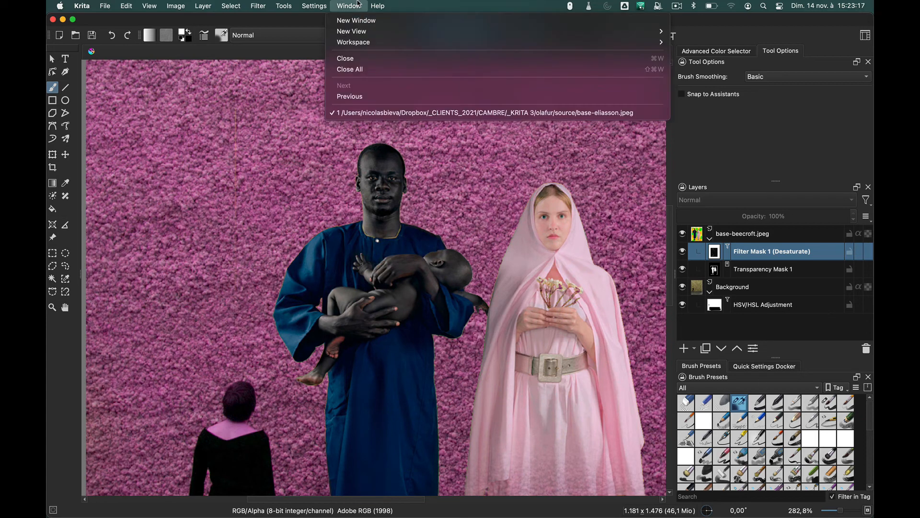
{"action": "mouse_move", "coordinate": [310, 5]}
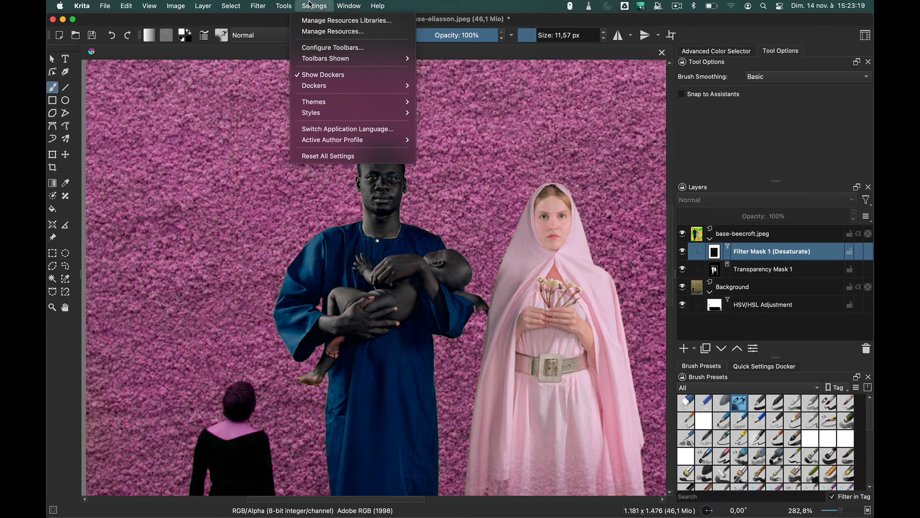
{"action": "left_click", "coordinate": [750, 295]}
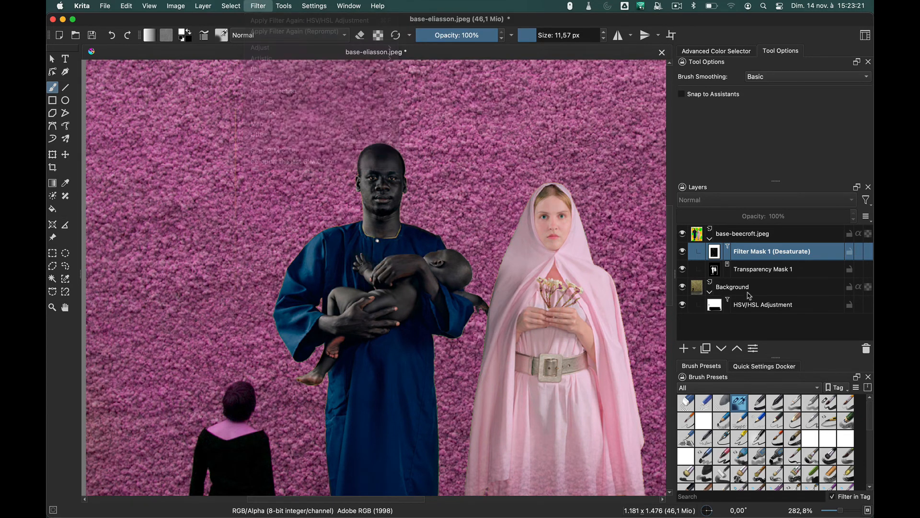
{"action": "left_click", "coordinate": [749, 296]}
{"action": "left_click", "coordinate": [288, 6]}
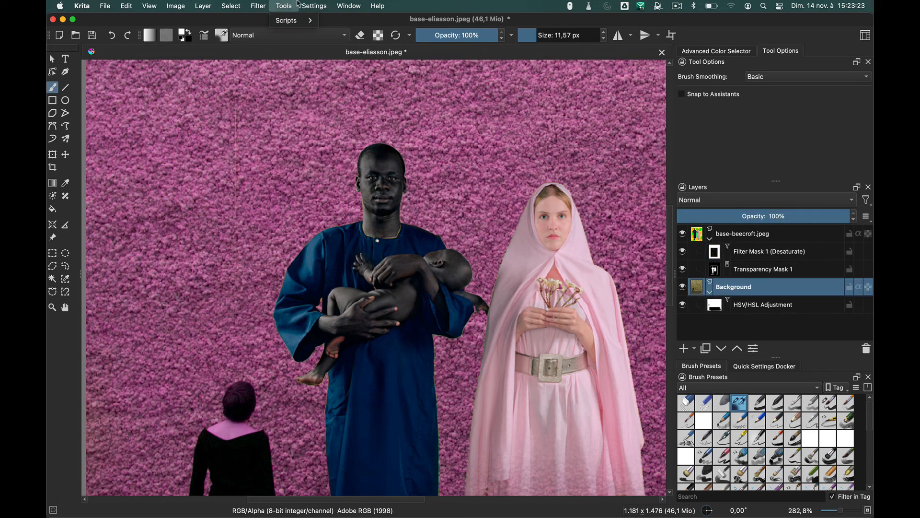
{"action": "mouse_move", "coordinate": [258, 52]}
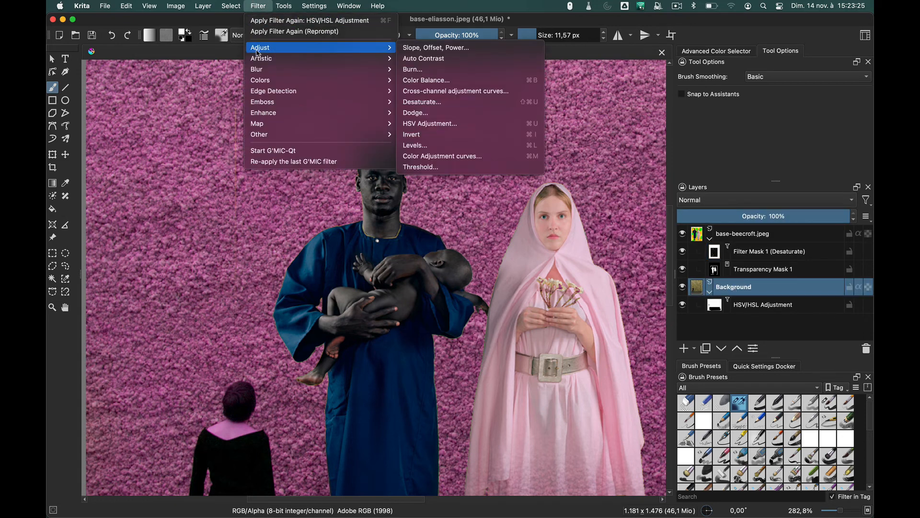
{"action": "left_click", "coordinate": [432, 146]}
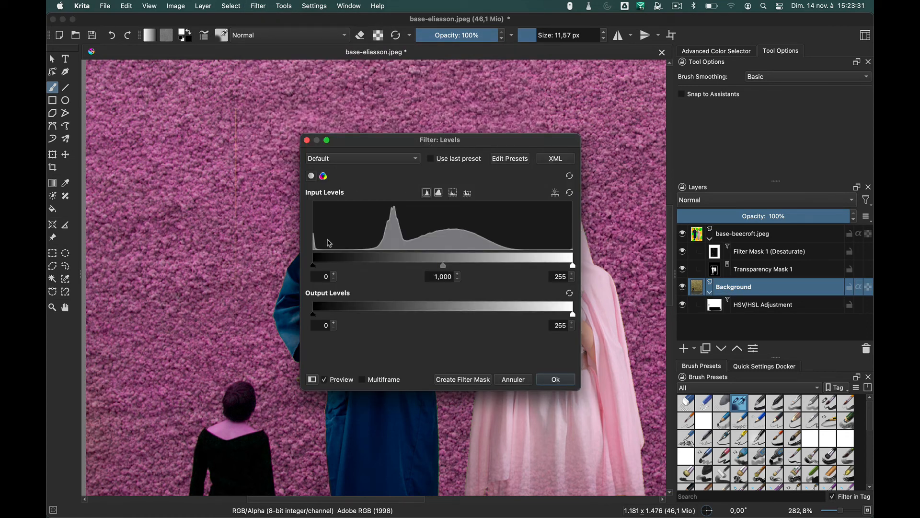
{"action": "left_click", "coordinate": [323, 176]}
{"action": "left_click", "coordinate": [311, 176]}
{"action": "left_click", "coordinate": [322, 176]}
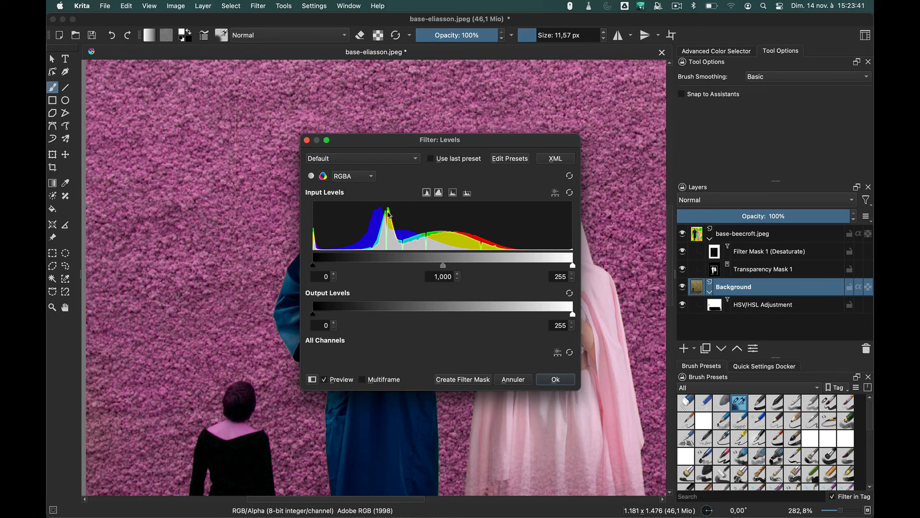
{"action": "left_click", "coordinate": [311, 177]}
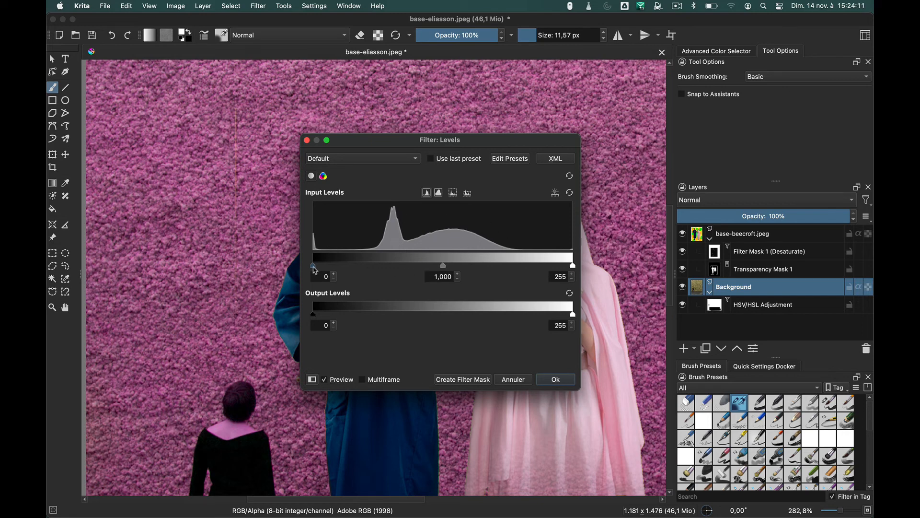
Try input levels of 58 for black and 186 for white, restore 0 and 255, and close the Levels filter without applying it
{"action": "left_click_drag", "start_coordinate": [314, 270], "coordinate": [374, 272]}
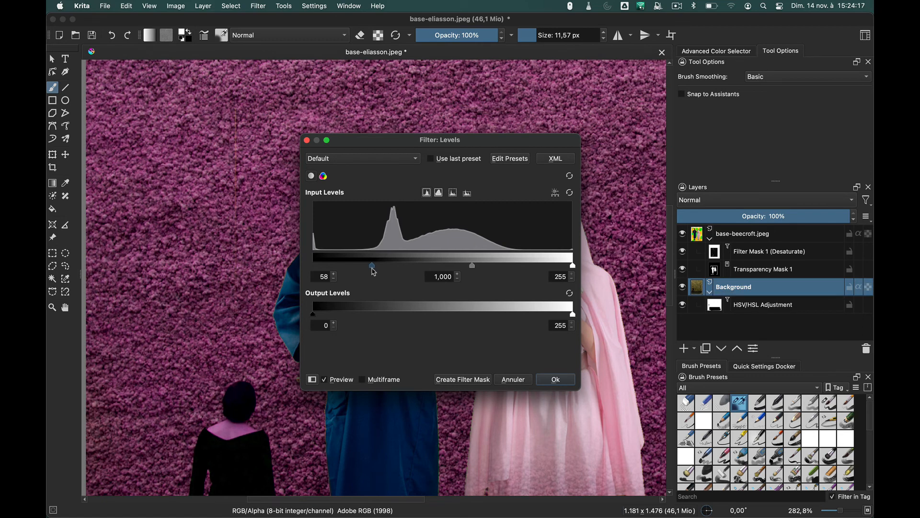
{"action": "left_click_drag", "start_coordinate": [573, 266], "coordinate": [504, 266]}
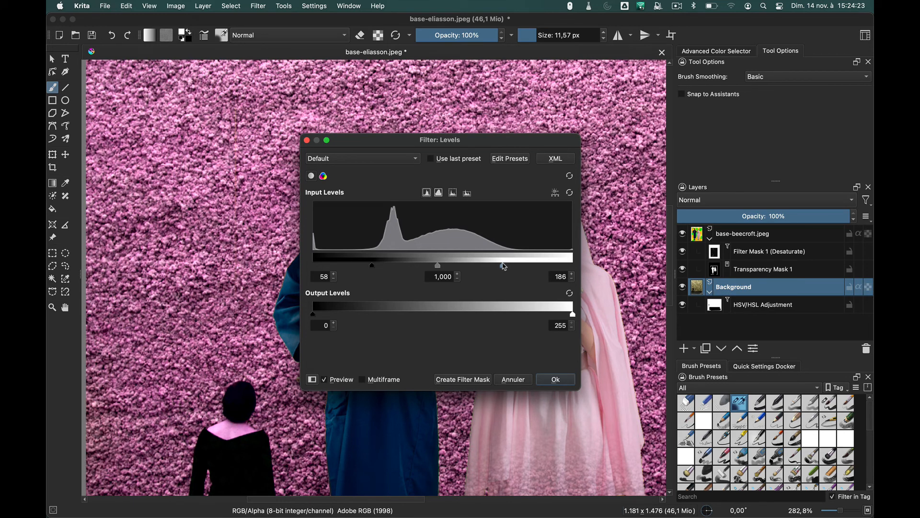
{"action": "left_click_drag", "start_coordinate": [504, 267], "coordinate": [572, 266]}
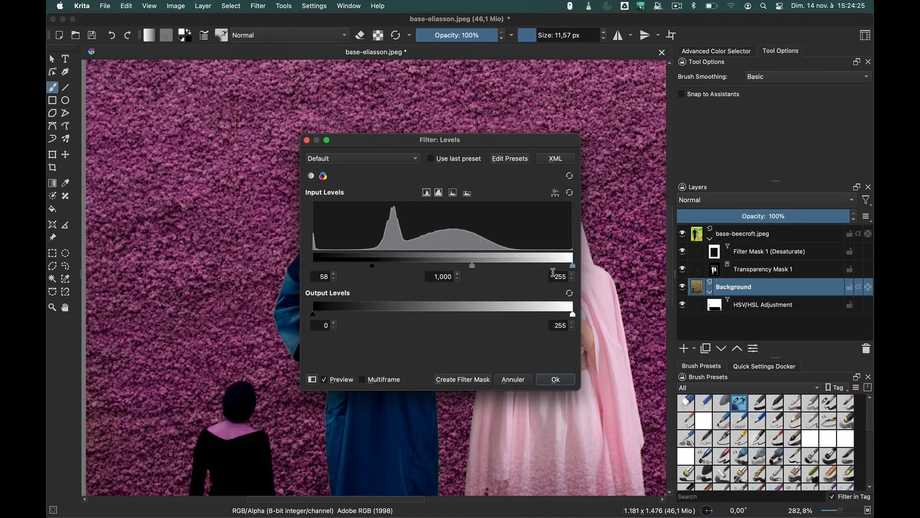
{"action": "left_click_drag", "start_coordinate": [373, 266], "coordinate": [309, 271]}
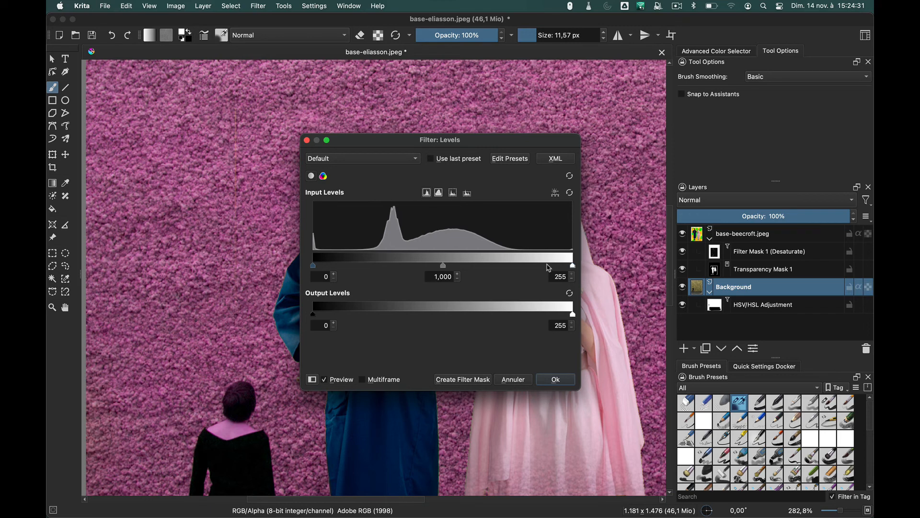
{"action": "left_click_drag", "start_coordinate": [517, 139], "coordinate": [418, 136]}
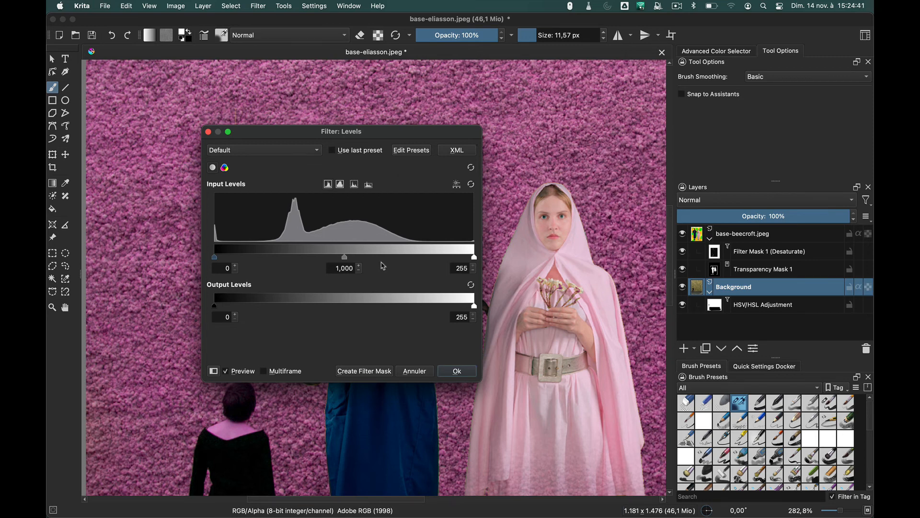
{"action": "left_click", "coordinate": [208, 132]}
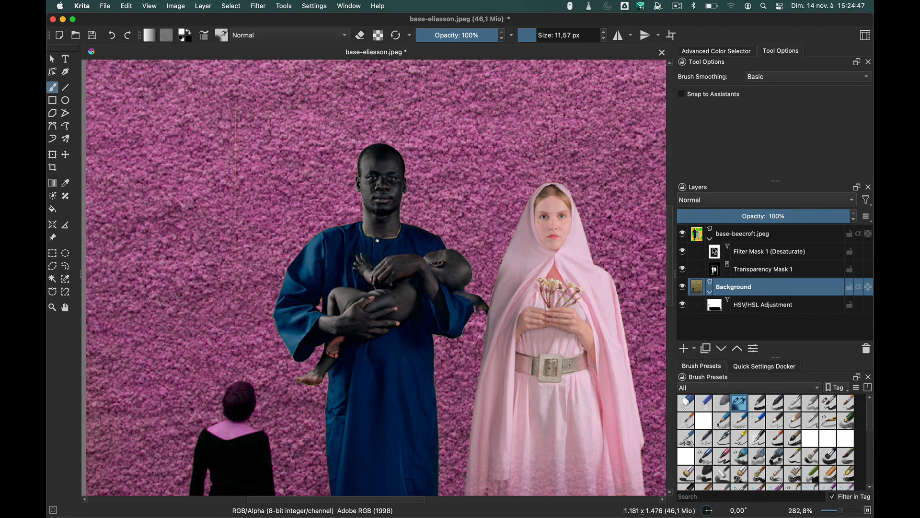
Isolate Transparency Mask 1 of the base-beecroft.jpeg layer on the canvas
{"action": "left_click", "coordinate": [715, 252]}
{"action": "left_click", "coordinate": [715, 270]}
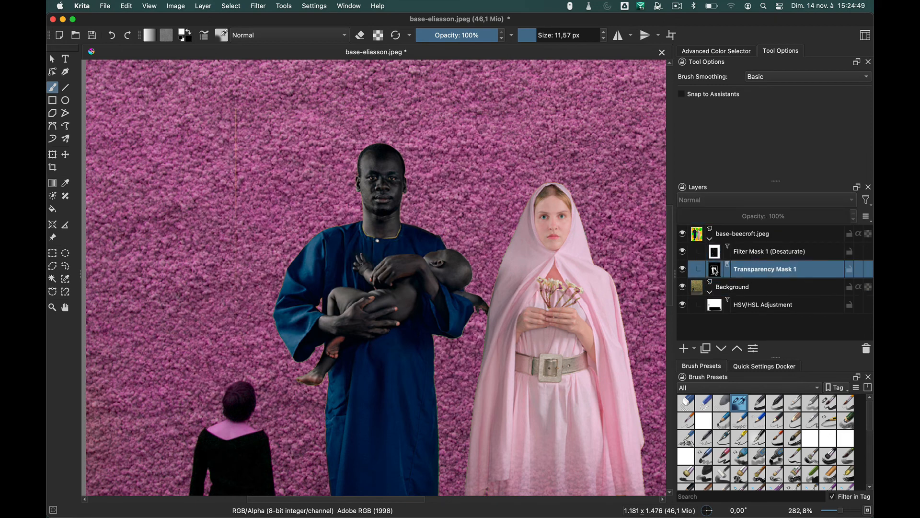
{"action": "right_click", "coordinate": [715, 271]}
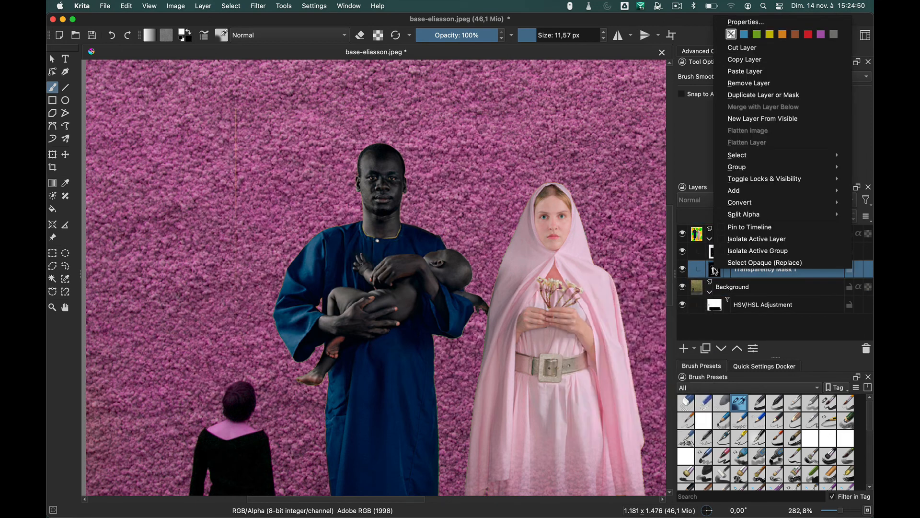
{"action": "left_click", "coordinate": [771, 241]}
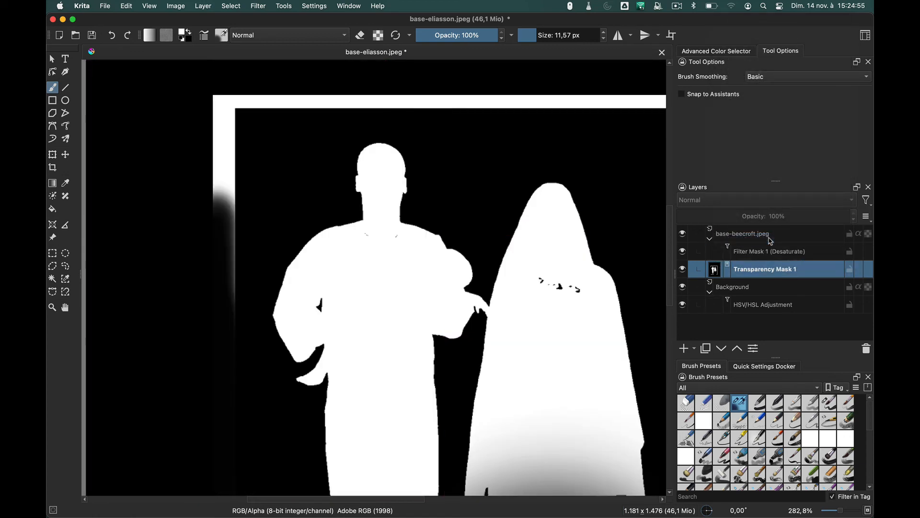
Paint white over the dark specks at the man's neckline and the woman's flowers on Transparency Mask 1
{"action": "left_click_drag", "start_coordinate": [540, 320], "coordinate": [422, 226]}
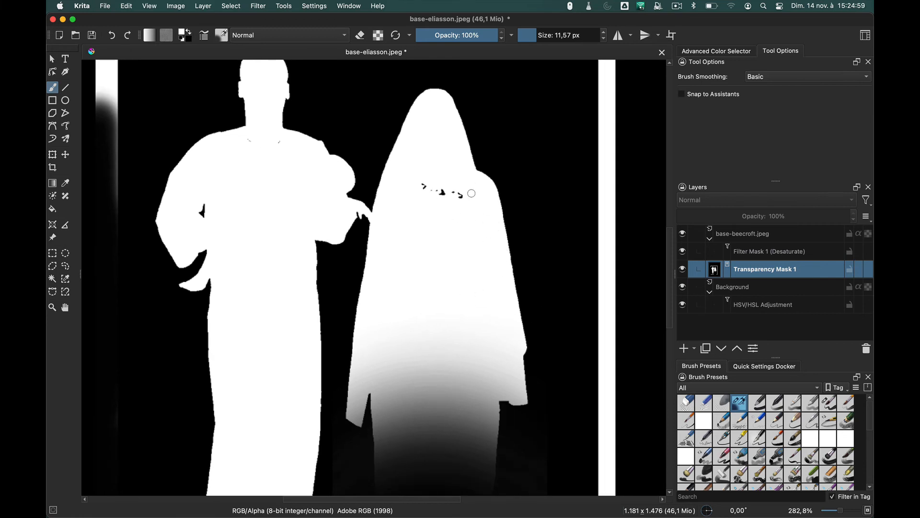
{"action": "key", "text": "super+equal"}
{"action": "key", "text": "super+equal"}
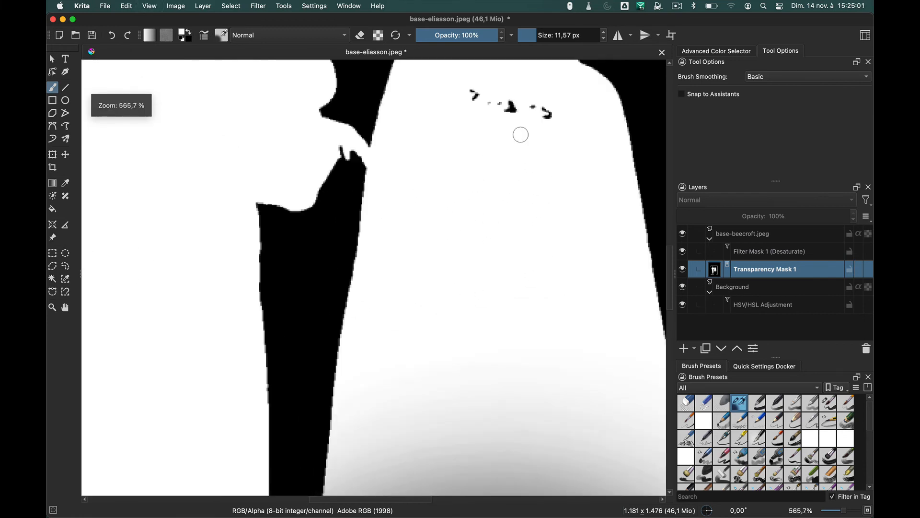
{"action": "left_click_drag", "start_coordinate": [236, 150], "coordinate": [430, 349]}
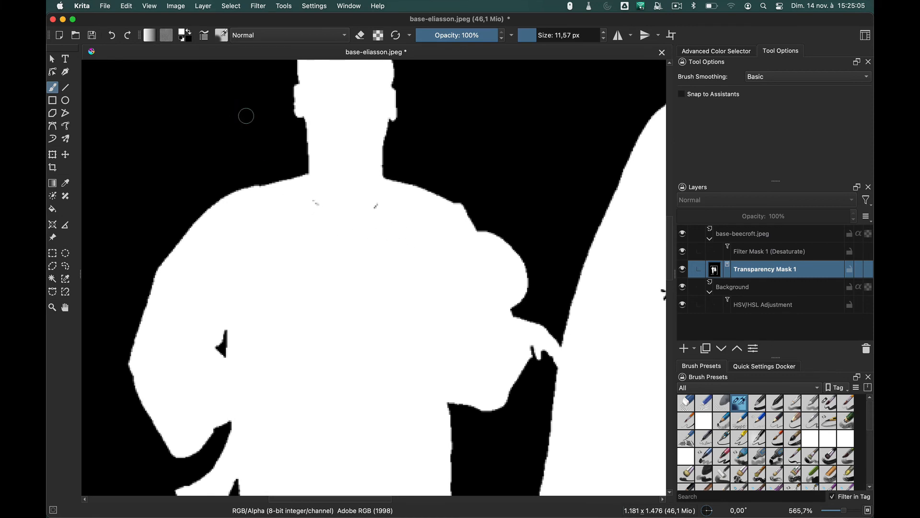
{"action": "left_click_drag", "start_coordinate": [339, 207], "coordinate": [320, 196]}
{"action": "left_click_drag", "start_coordinate": [559, 372], "coordinate": [217, 276]}
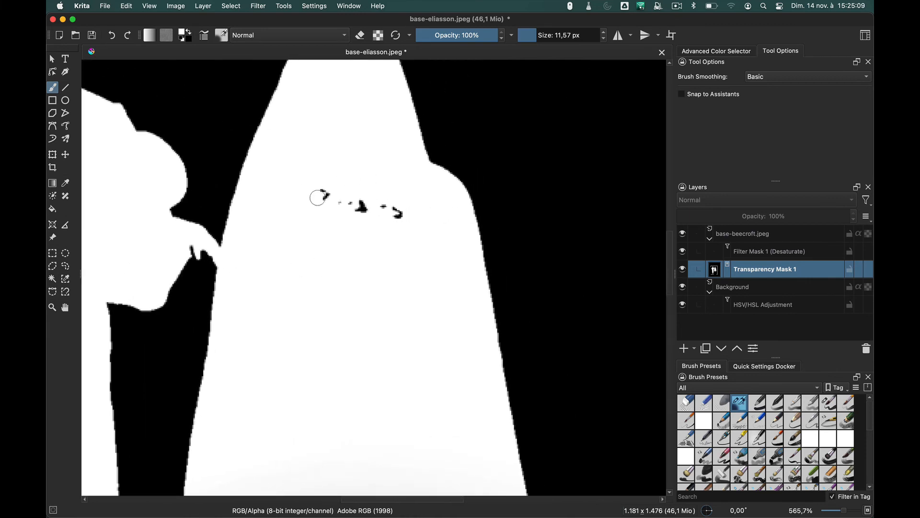
{"action": "mouse_move", "coordinate": [333, 195]}
{"action": "left_mouse_down"}
{"action": "mouse_move", "coordinate": [326, 190]}
{"action": "mouse_move", "coordinate": [362, 217]}
{"action": "mouse_move", "coordinate": [350, 224]}
{"action": "mouse_move", "coordinate": [327, 200]}
{"action": "mouse_move", "coordinate": [407, 218]}
{"action": "left_mouse_up"}
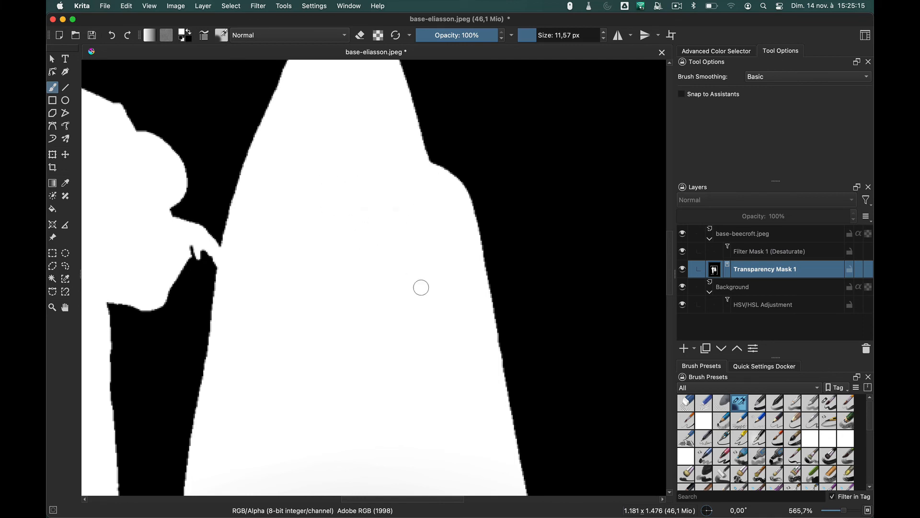
Examine the man's legs and feet on the isolated mask, and view the whole mask with its white frame at 100%
{"action": "scroll", "coordinate": [546, 265], "scroll_direction": "down", "scroll_amount": 15}
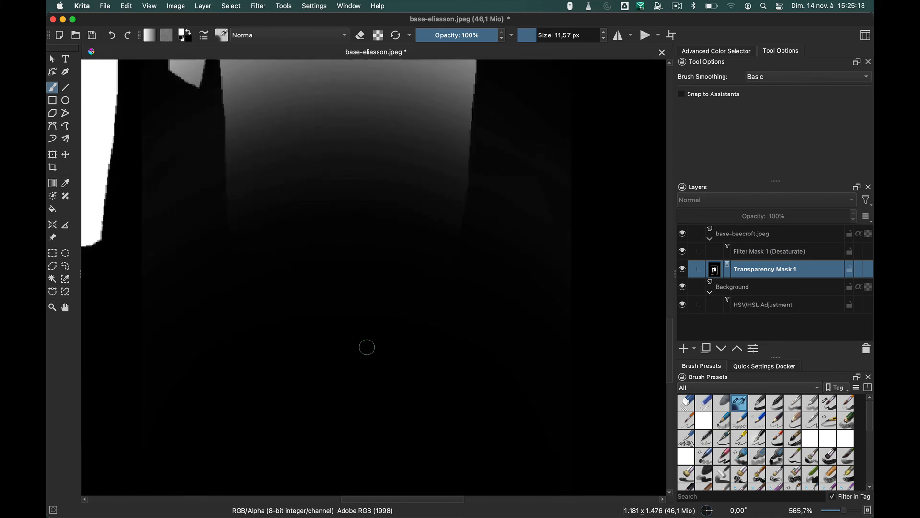
{"action": "mouse_move", "coordinate": [317, 343]}
{"action": "left_mouse_down"}
{"action": "mouse_move", "coordinate": [144, 344]}
{"action": "mouse_move", "coordinate": [605, 342]}
{"action": "mouse_move", "coordinate": [604, 323]}
{"action": "left_mouse_up"}
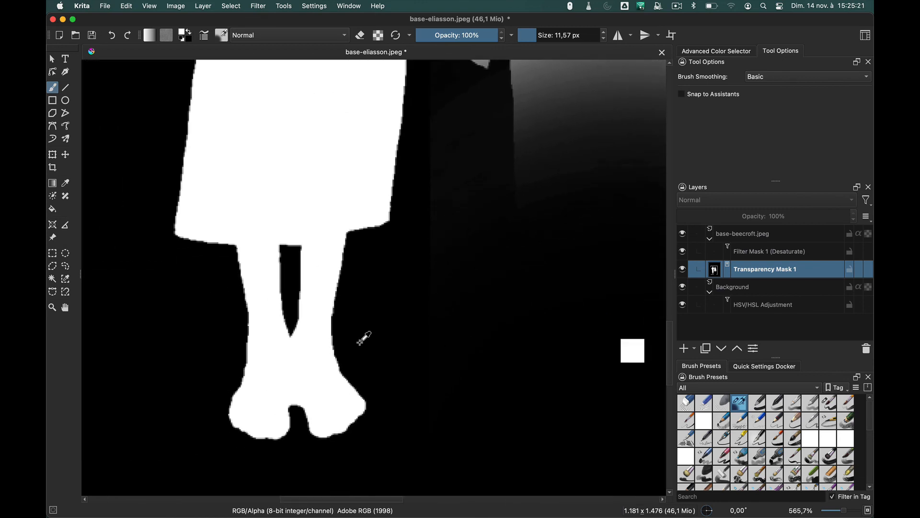
{"action": "left_click_drag", "start_coordinate": [842, 513], "coordinate": [835, 513]}
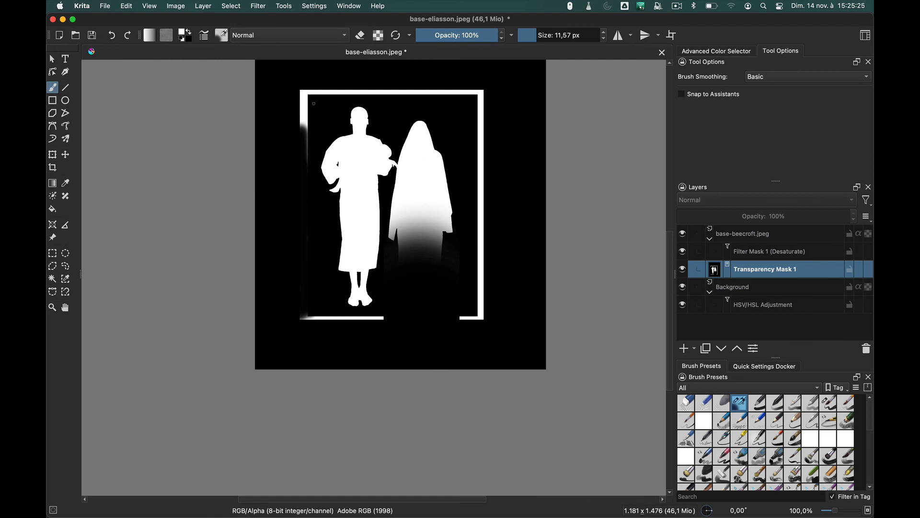
Paint black over the white frame around the figures on Transparency Mask 1, using the Basic-1 brush at 40 px
{"action": "mouse_move", "coordinate": [314, 103]}
{"action": "left_mouse_down"}
{"action": "mouse_move", "coordinate": [329, 106]}
{"action": "mouse_move", "coordinate": [300, 119]}
{"action": "mouse_move", "coordinate": [302, 92]}
{"action": "mouse_move", "coordinate": [308, 144]}
{"action": "mouse_move", "coordinate": [308, 92]}
{"action": "mouse_move", "coordinate": [482, 91]}
{"action": "mouse_move", "coordinate": [439, 93]}
{"action": "mouse_move", "coordinate": [454, 94]}
{"action": "mouse_move", "coordinate": [482, 139]}
{"action": "left_mouse_up"}
{"action": "key", "text": "x"}
{"action": "left_click", "coordinate": [757, 404]}
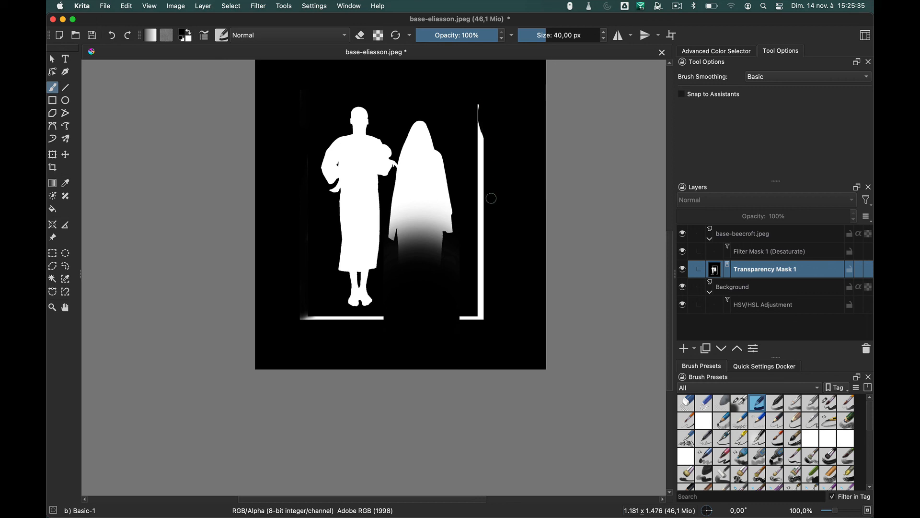
{"action": "mouse_move", "coordinate": [491, 198]}
{"action": "left_mouse_down"}
{"action": "mouse_move", "coordinate": [476, 116]}
{"action": "mouse_move", "coordinate": [487, 159]}
{"action": "mouse_move", "coordinate": [480, 325]}
{"action": "mouse_move", "coordinate": [465, 341]}
{"action": "mouse_move", "coordinate": [459, 322]}
{"action": "mouse_move", "coordinate": [275, 318]}
{"action": "left_mouse_up"}
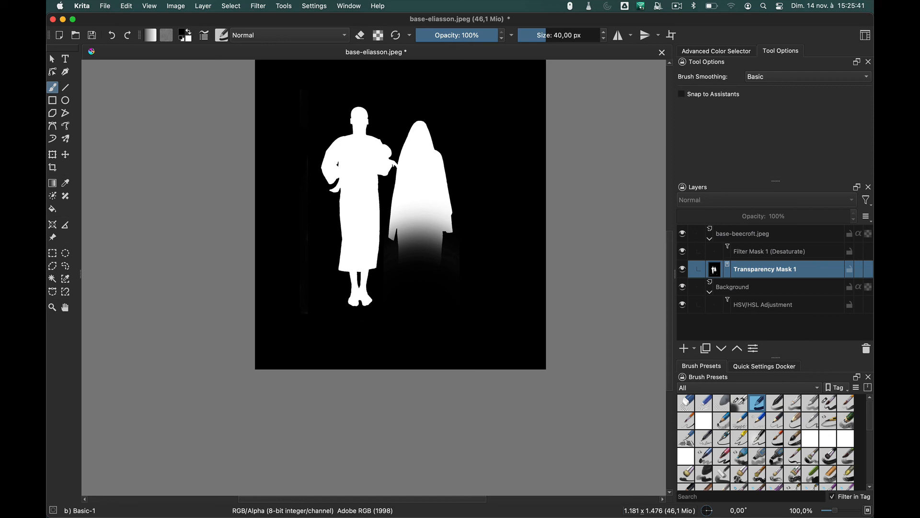
Turn off the isolation of Transparency Mask 1 to display the full composite, and view the whole image
{"action": "left_click_drag", "start_coordinate": [362, 192], "coordinate": [364, 241]}
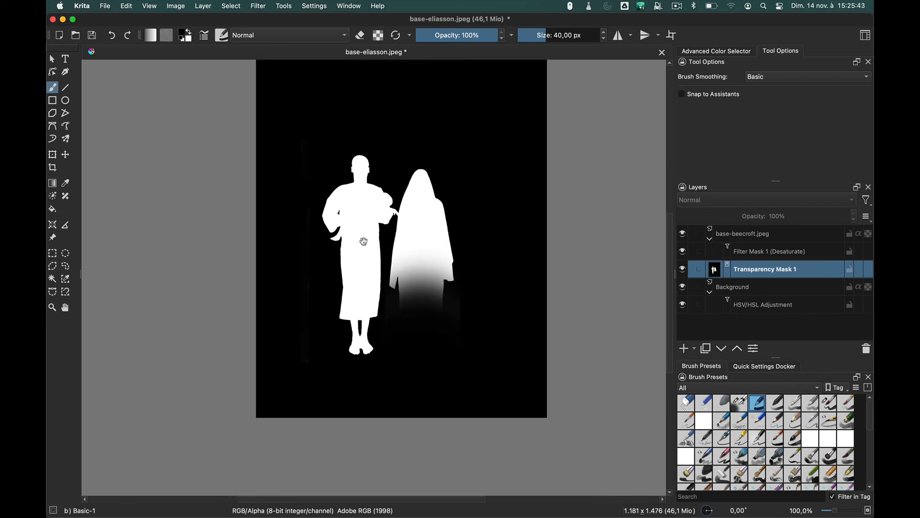
{"action": "right_click", "coordinate": [752, 274]}
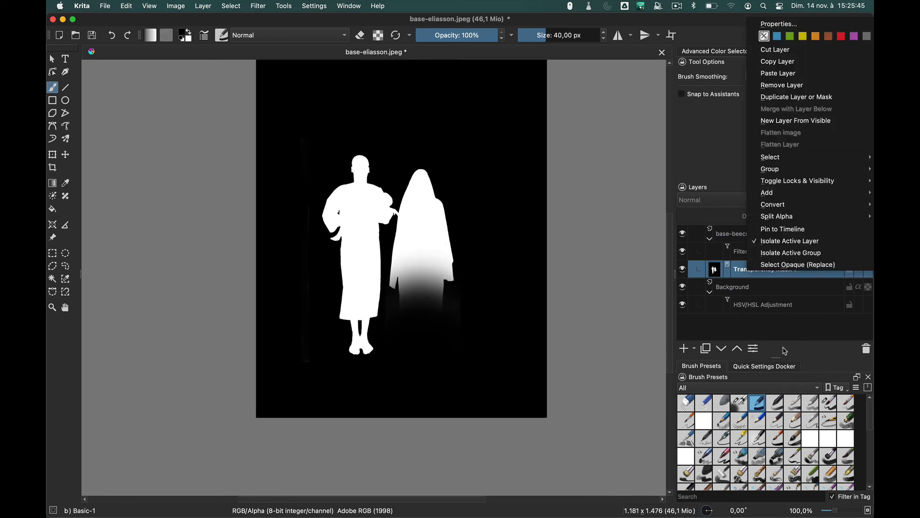
{"action": "left_click", "coordinate": [810, 251]}
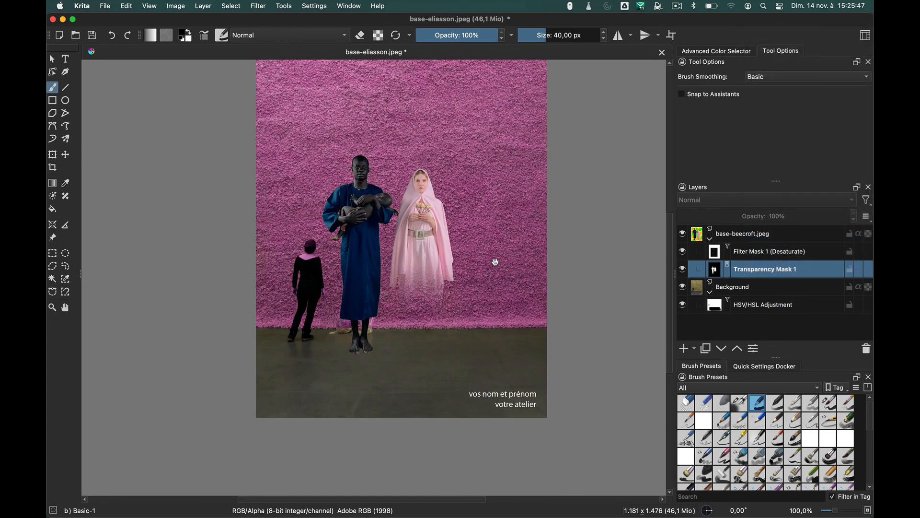
{"action": "left_click_drag", "start_coordinate": [495, 262], "coordinate": [473, 314]}
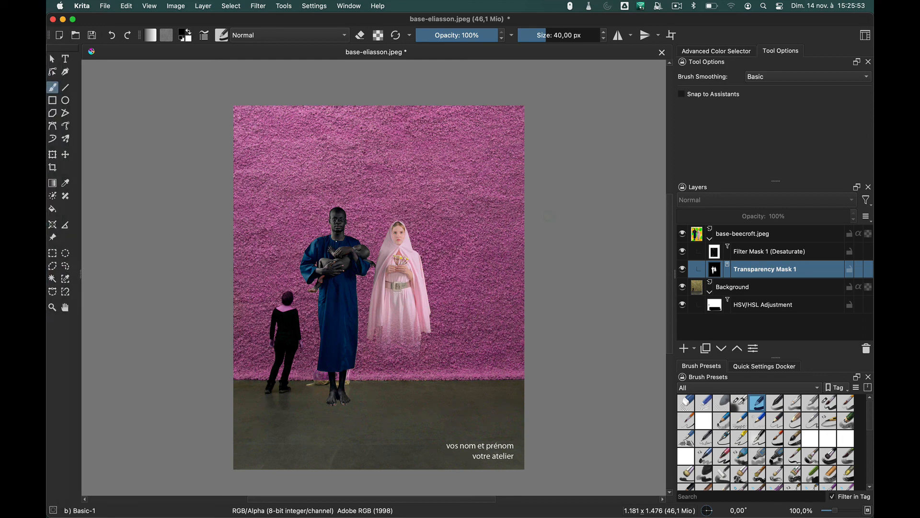
{"action": "mouse_move", "coordinate": [48, 181]}
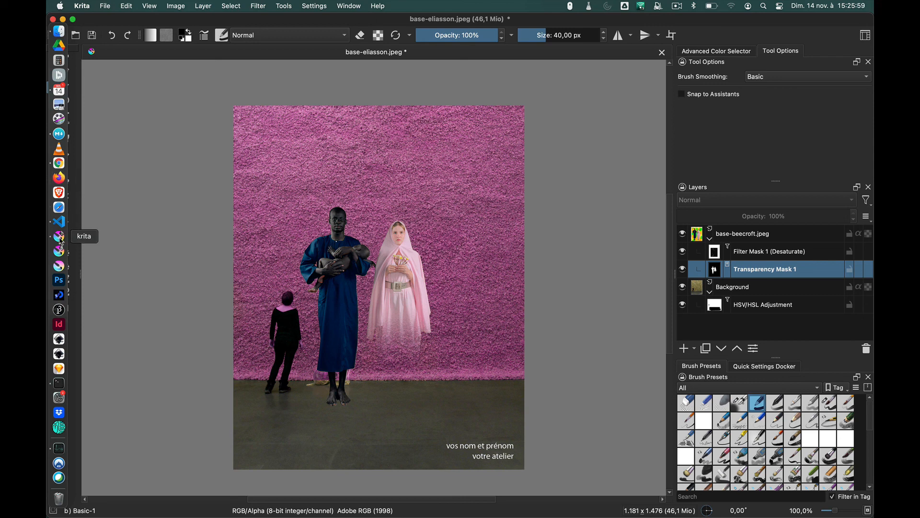
{"action": "left_click", "coordinate": [58, 32]}
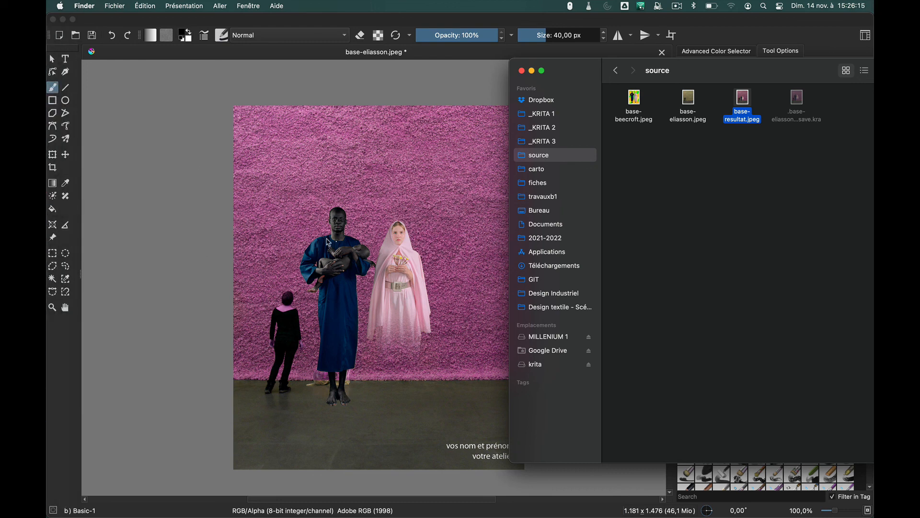
{"action": "left_click", "coordinate": [185, 292]}
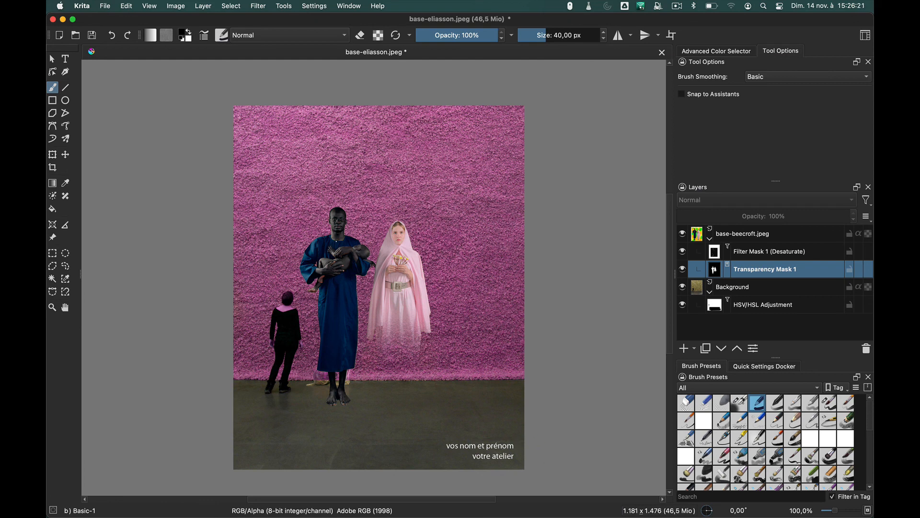
{"action": "mouse_move", "coordinate": [59, 176]}
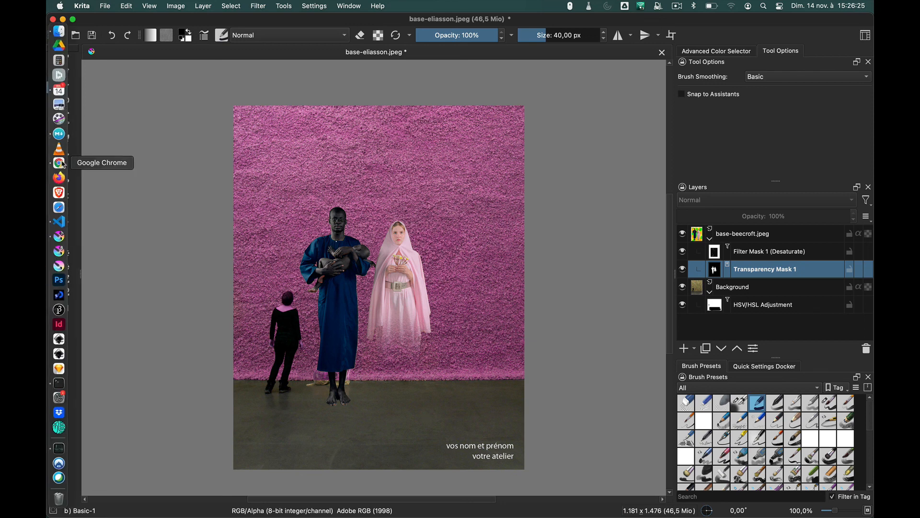
{"action": "scroll", "coordinate": [618, 202], "scroll_direction": "down", "scroll_amount": 3}
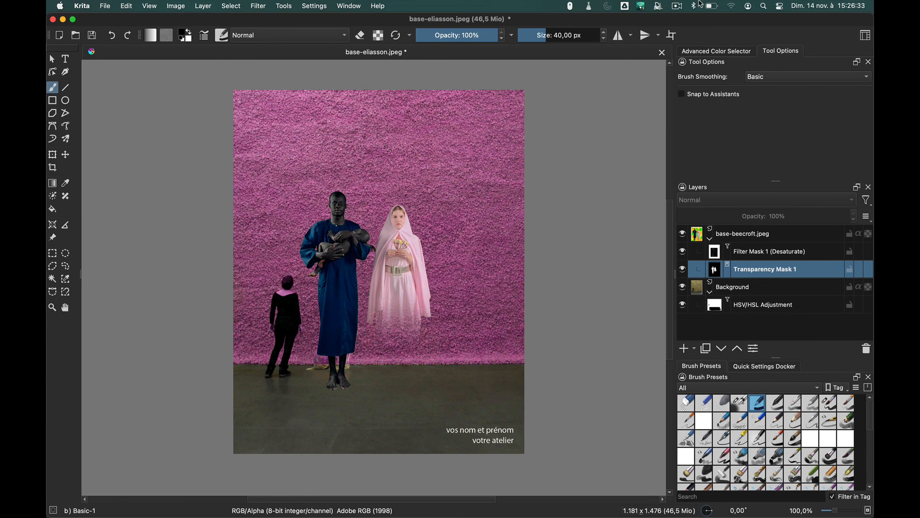
{"action": "left_click", "coordinate": [677, 6]}
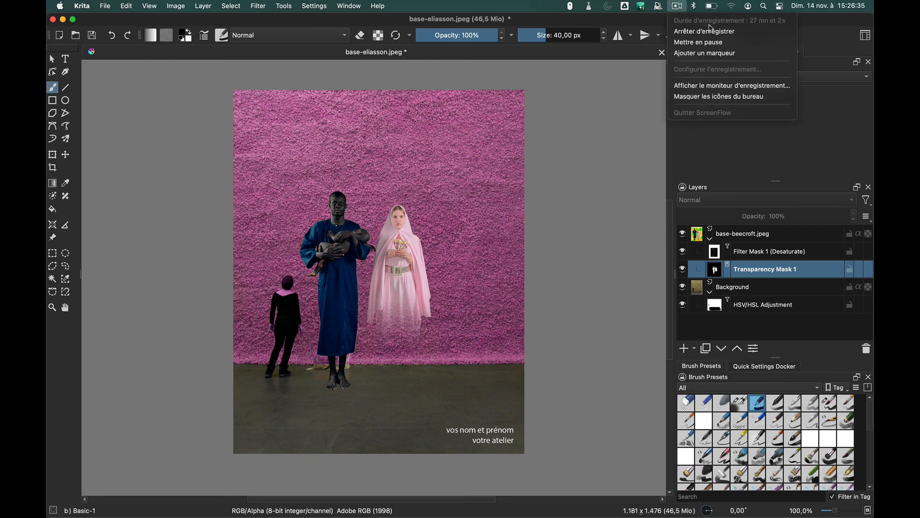